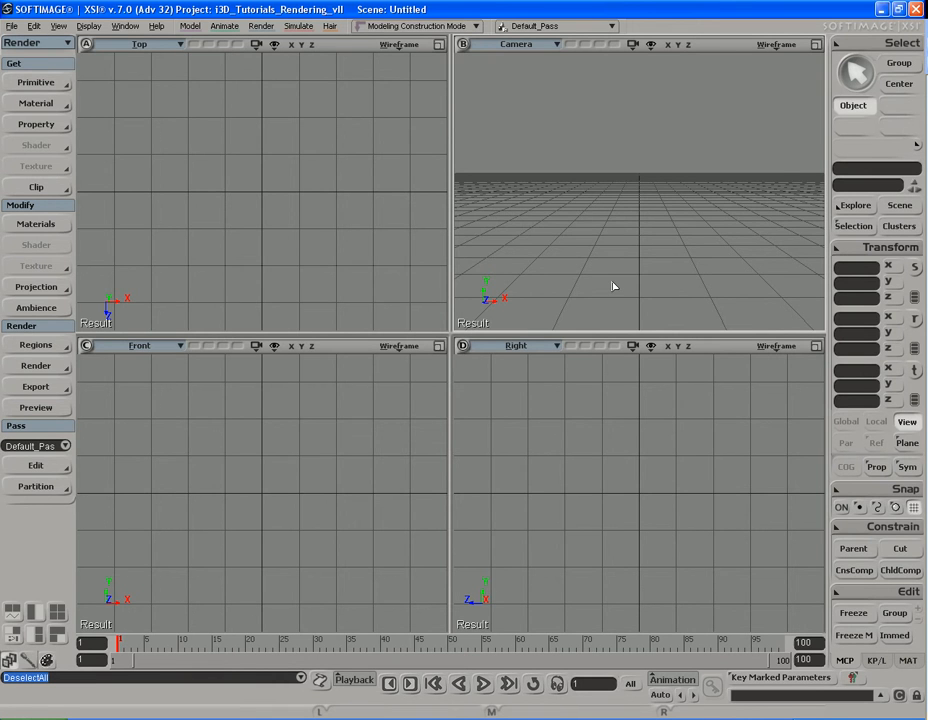
Load the IP_START scene without saving the untitled one and preview-render its default pass.
key("ctrl+o")
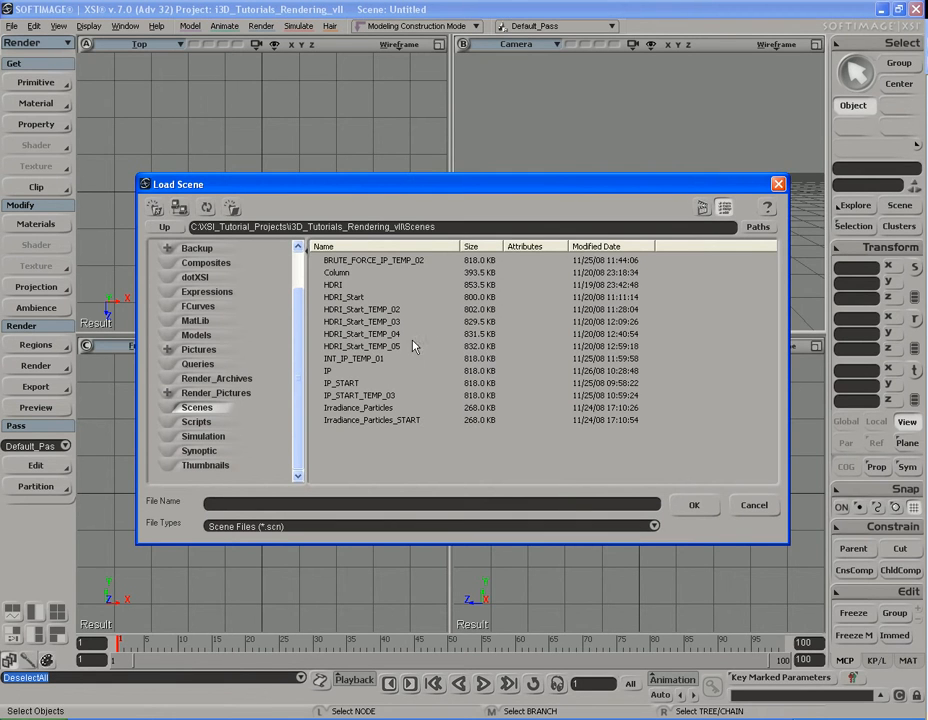
left_click(345, 384)
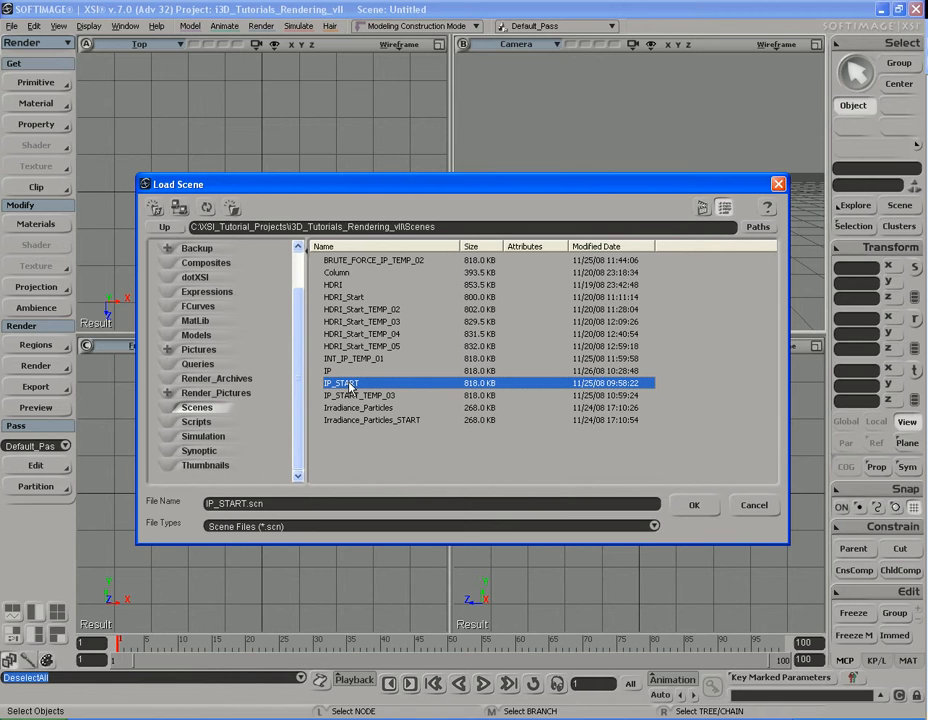
double_click(347, 384)
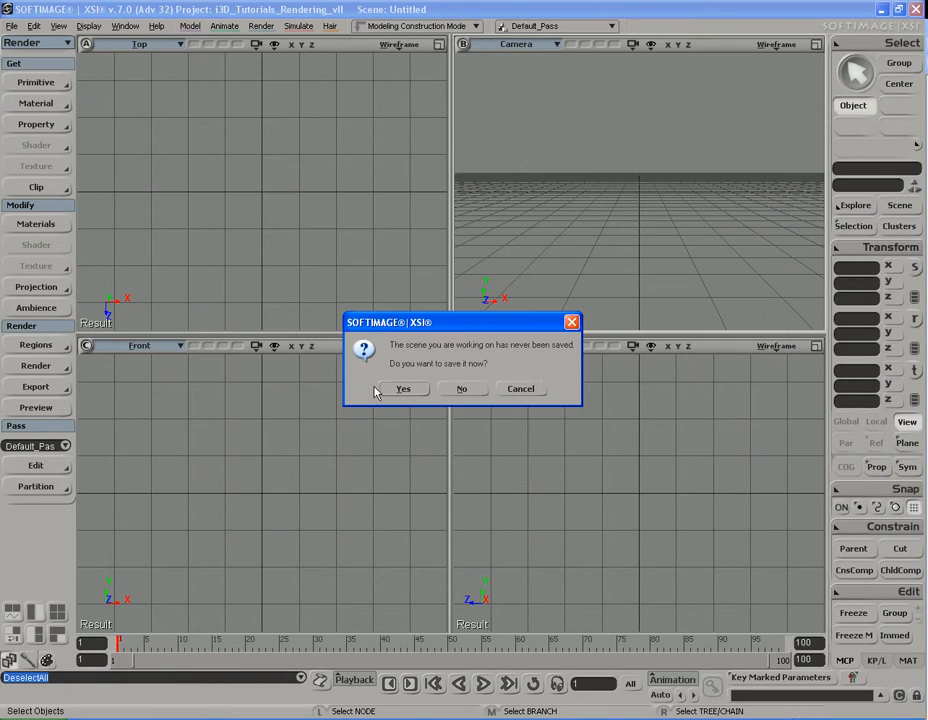
left_click(474, 392)
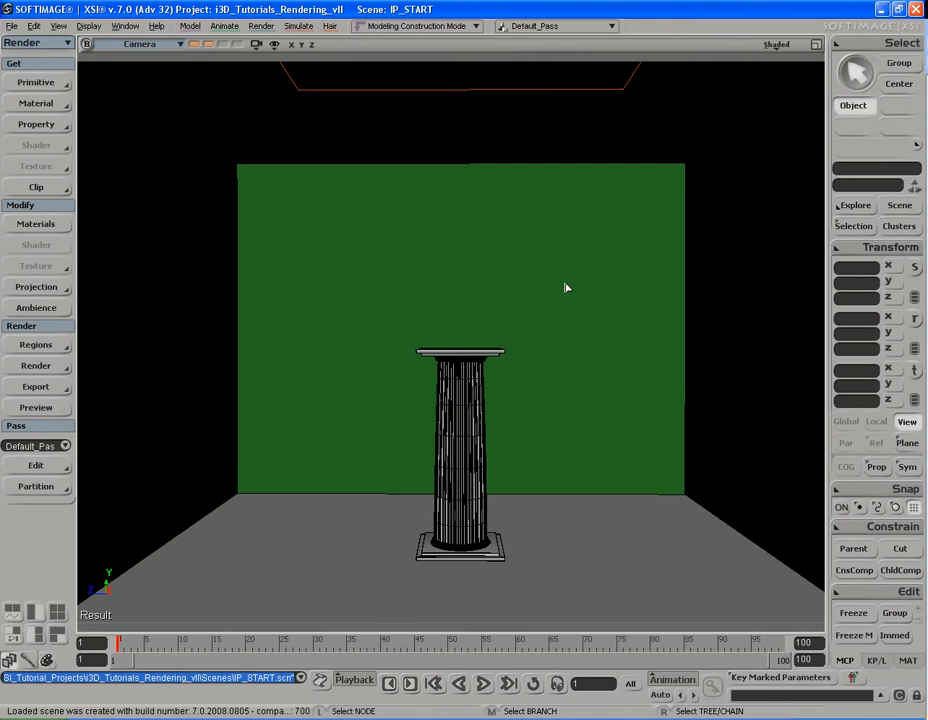
key("shift+q")
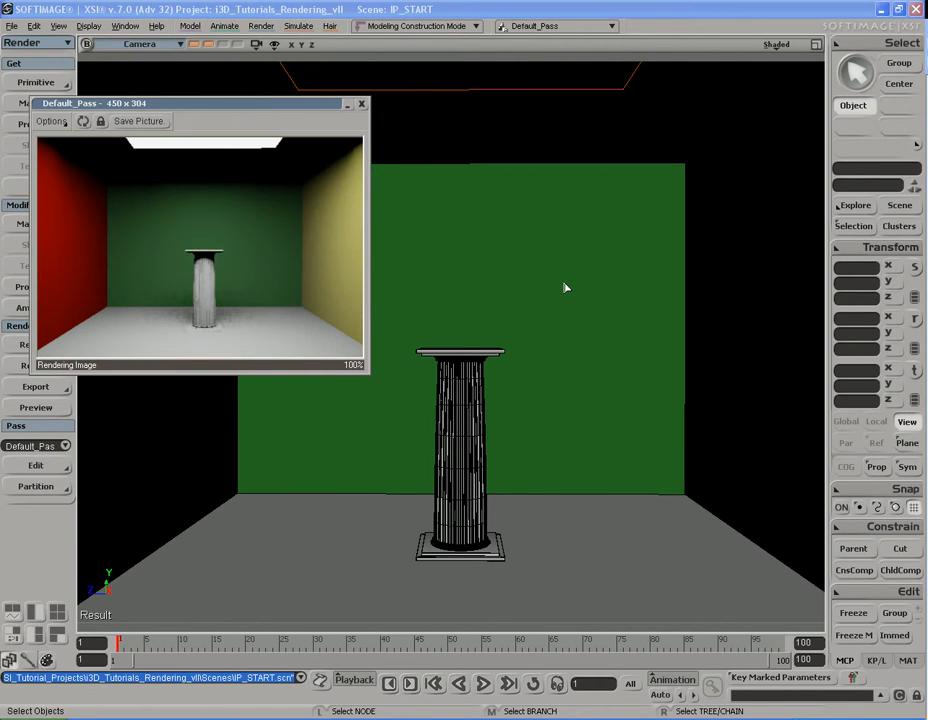
left_click(362, 104)
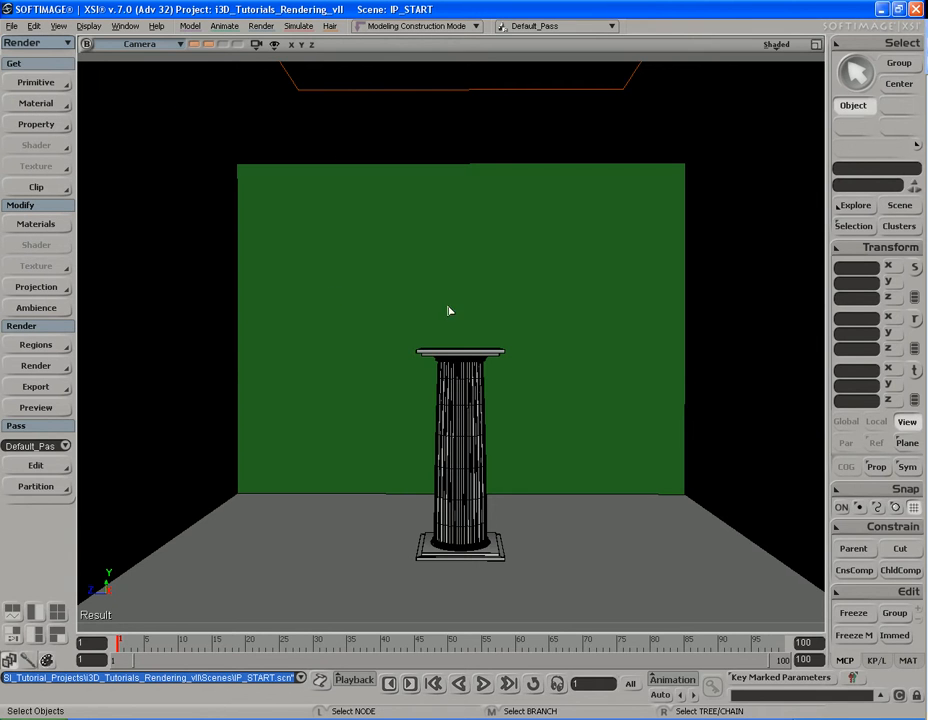
Set the default pass's mental ray indirect illumination algorithm to Irradiance Particles.
left_click(55, 367)
left_click(143, 472)
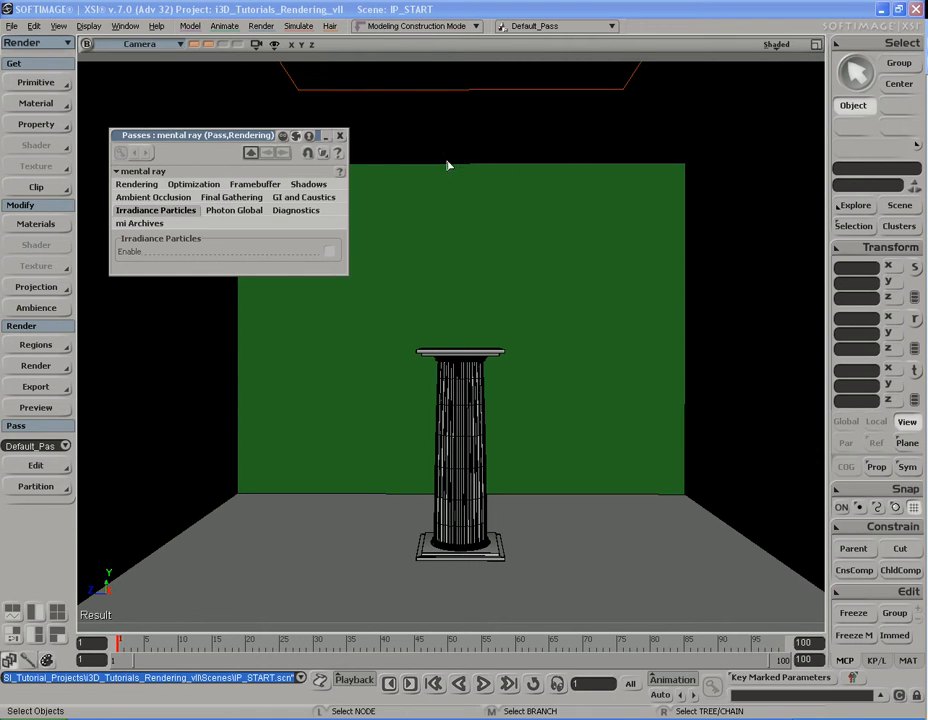
left_click_drag(230, 133, 561, 111)
left_click(548, 187)
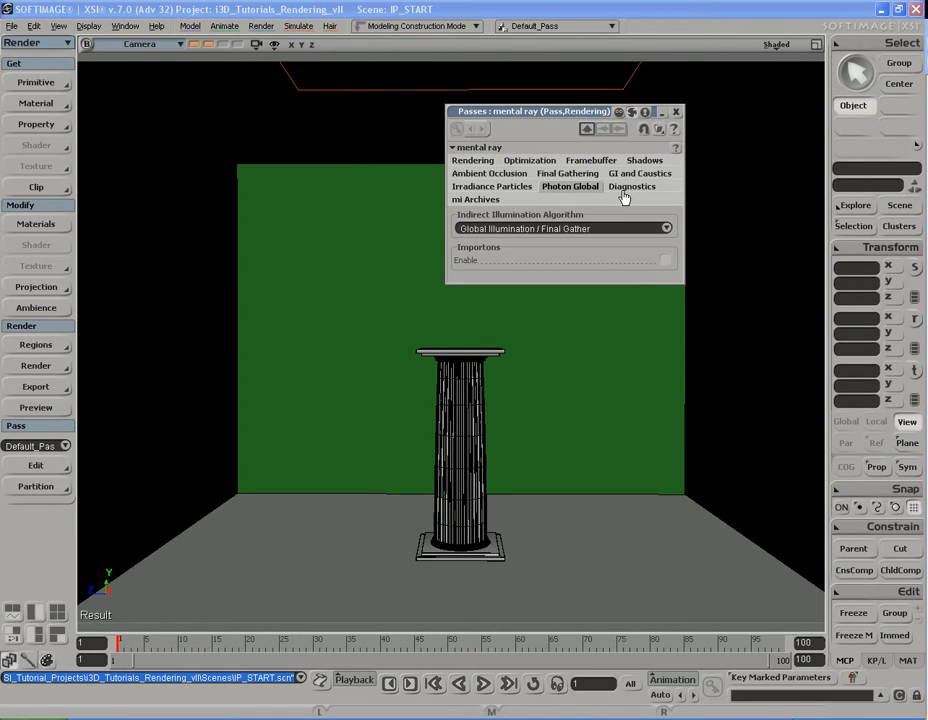
left_click(582, 229)
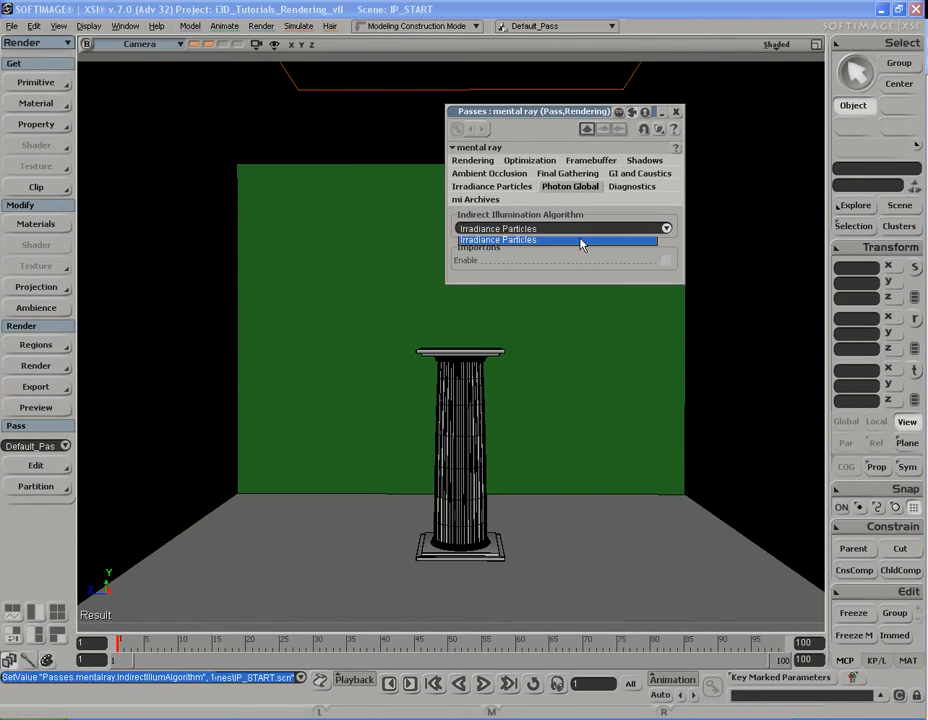
left_click(582, 240)
Enable irradiance particles in the mental ray pass settings and move the settings window clear of the column.
left_click(491, 187)
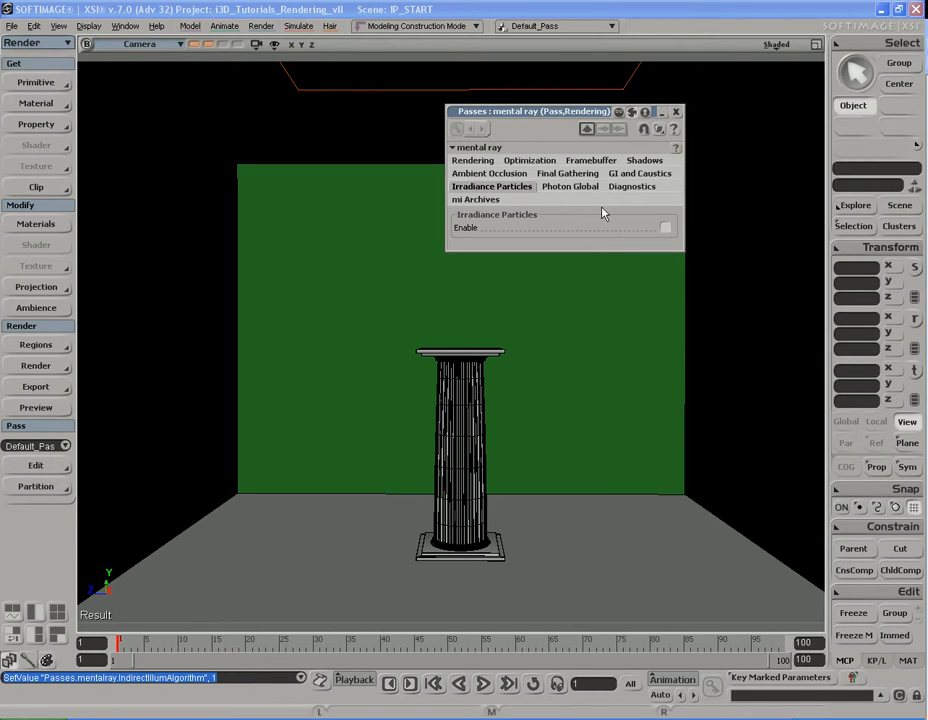
left_click(665, 227)
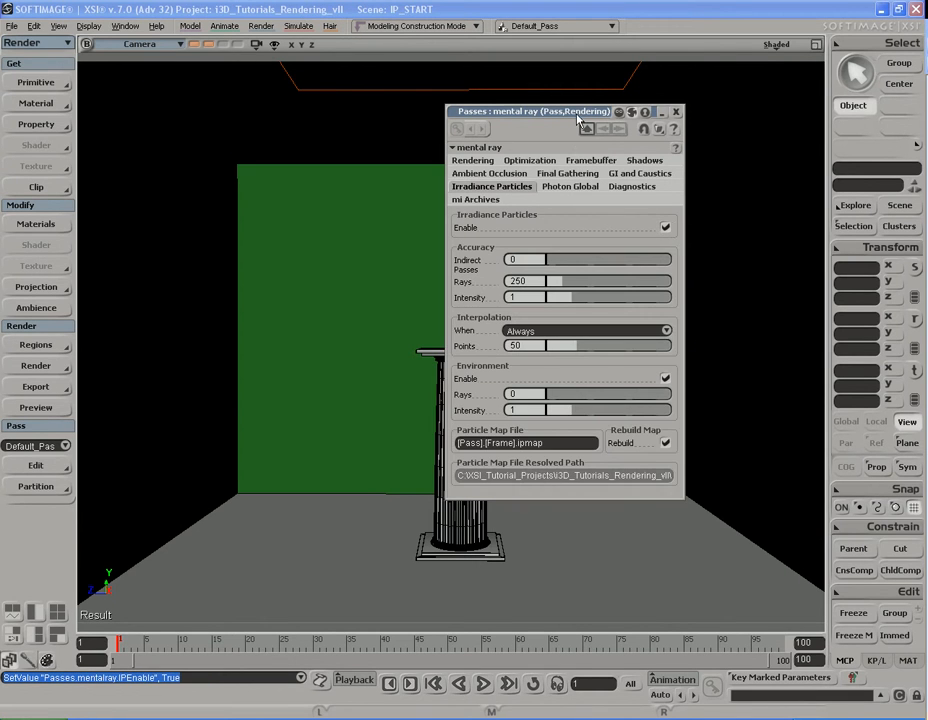
left_click_drag(592, 116, 700, 69)
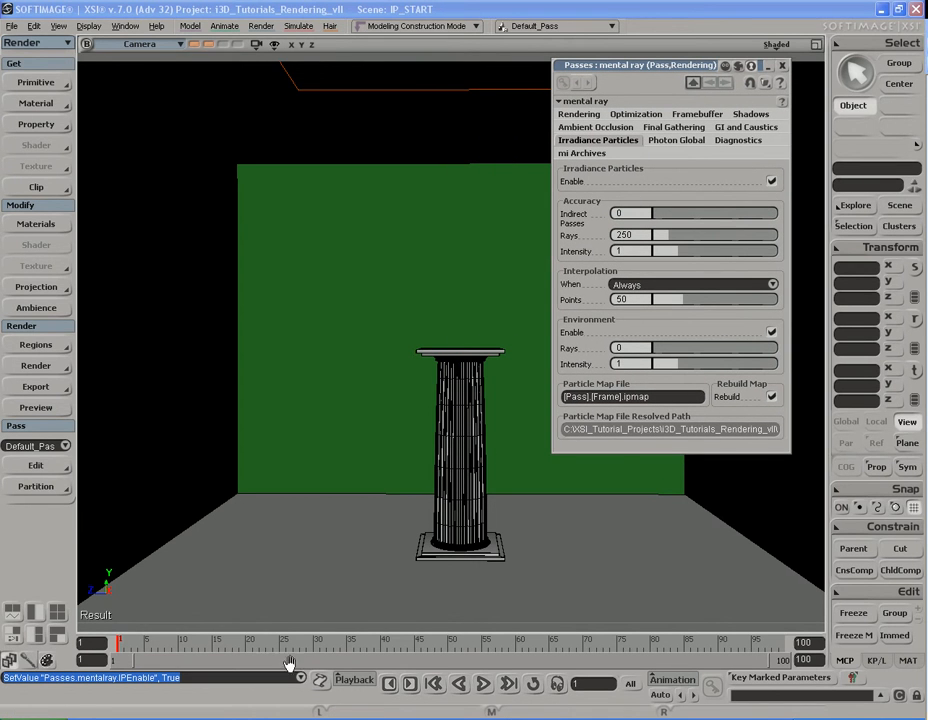
Open the Script Editor, widen it across the viewport and enlarge its history log area.
left_click(321, 679)
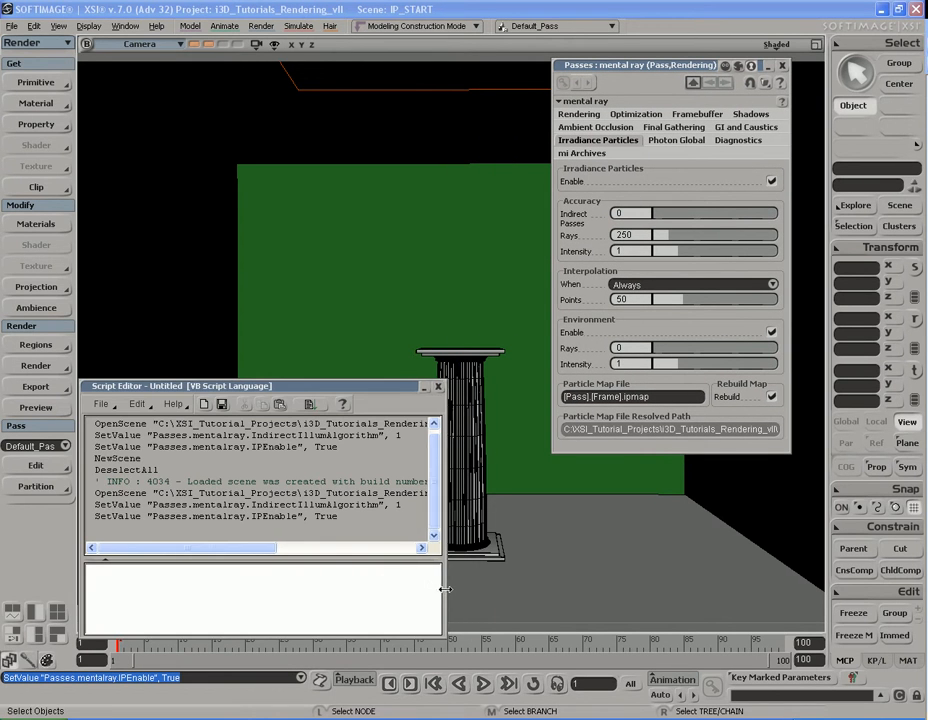
left_click_drag(445, 590, 818, 590)
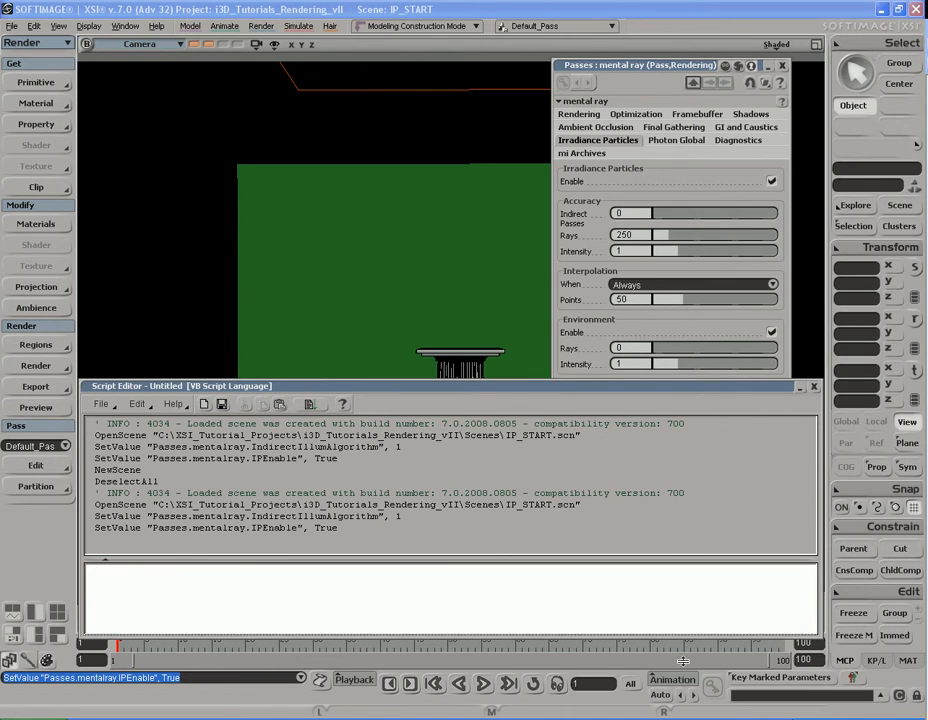
left_click_drag(683, 560, 683, 657)
Turn on logging of Information messages in the mental ray diagnostics.
left_click_drag(667, 71, 667, 32)
left_click(738, 94)
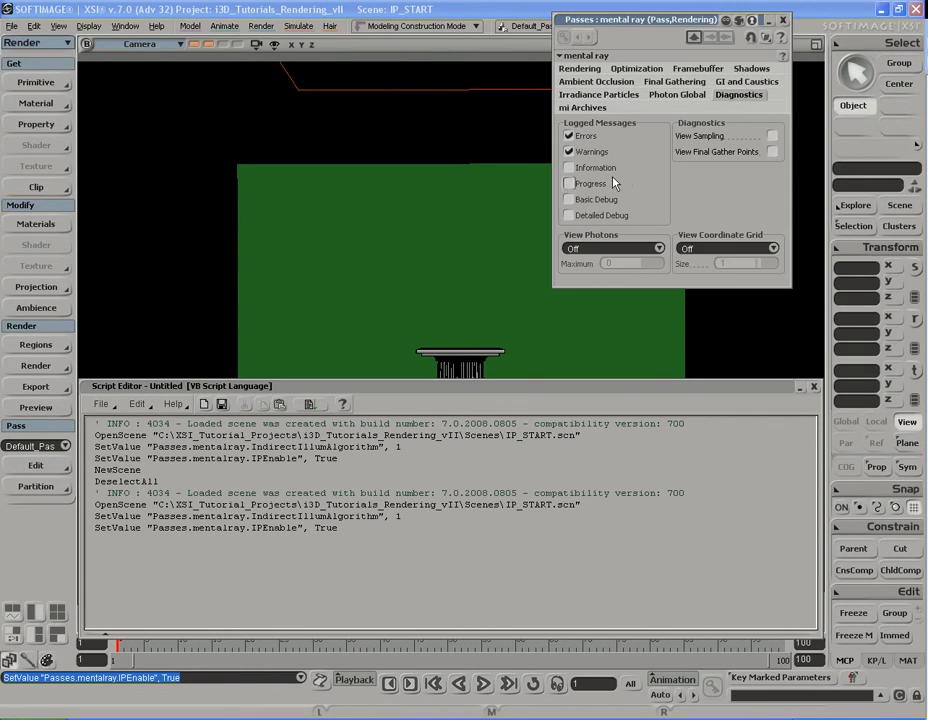
left_click(597, 169)
left_click(670, 96)
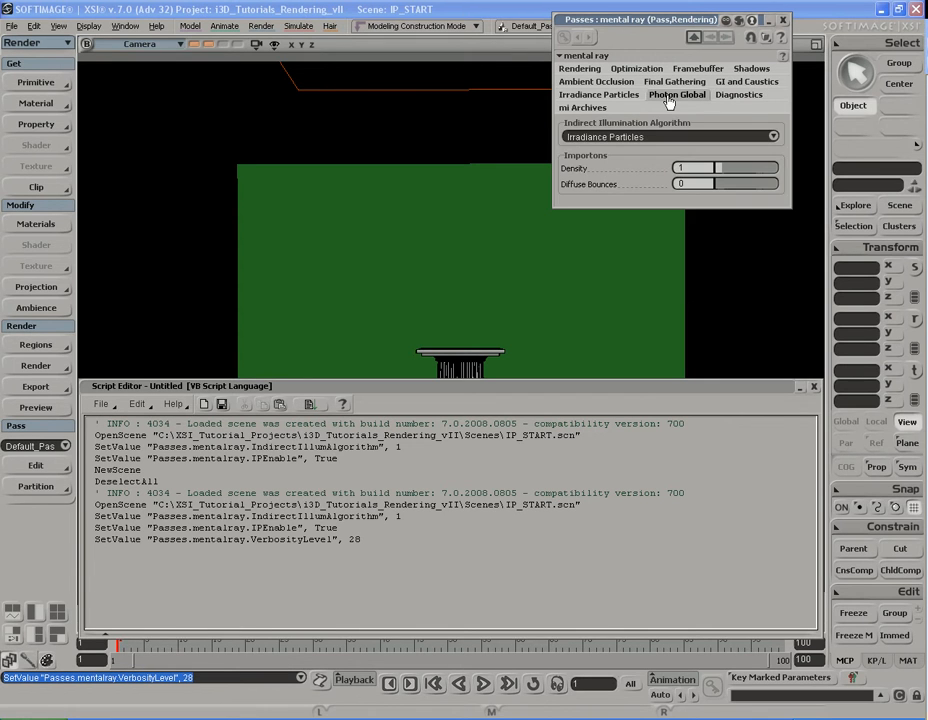
left_click(602, 95)
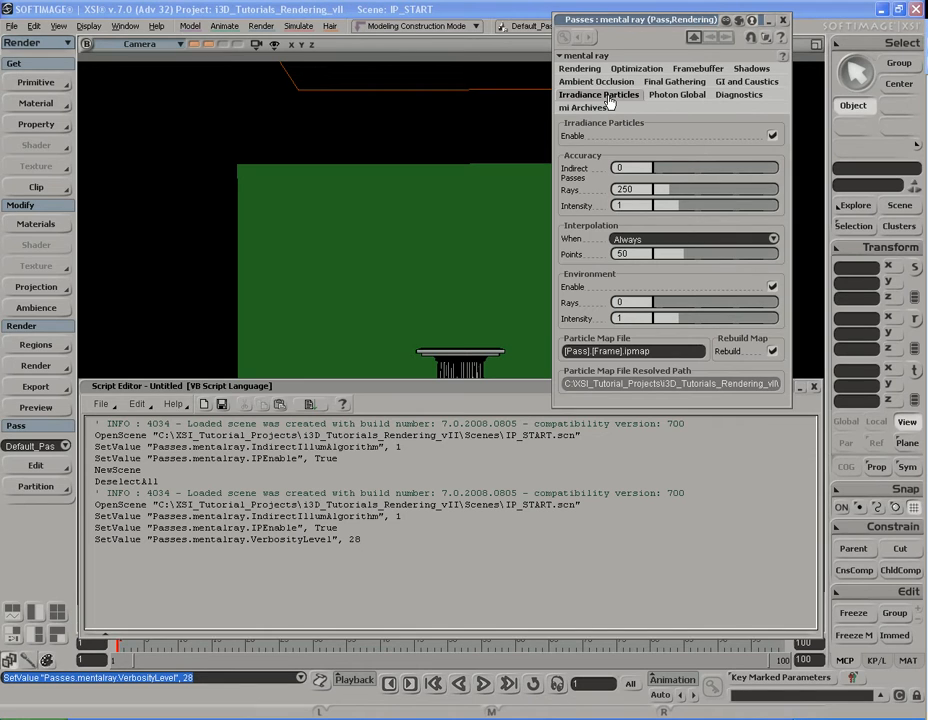
left_click(590, 70)
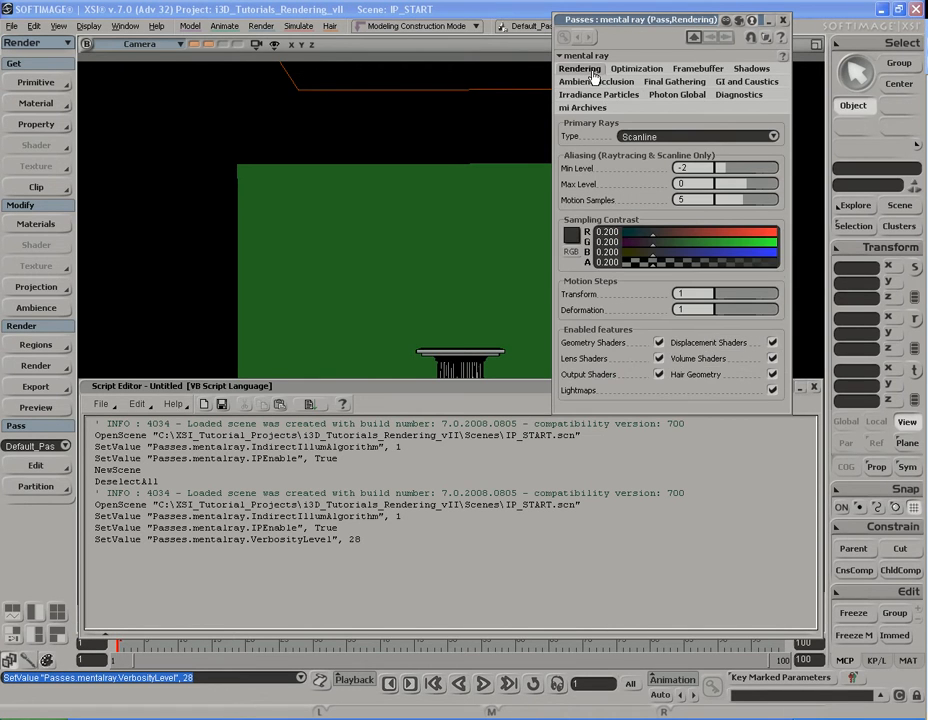
left_click(600, 95)
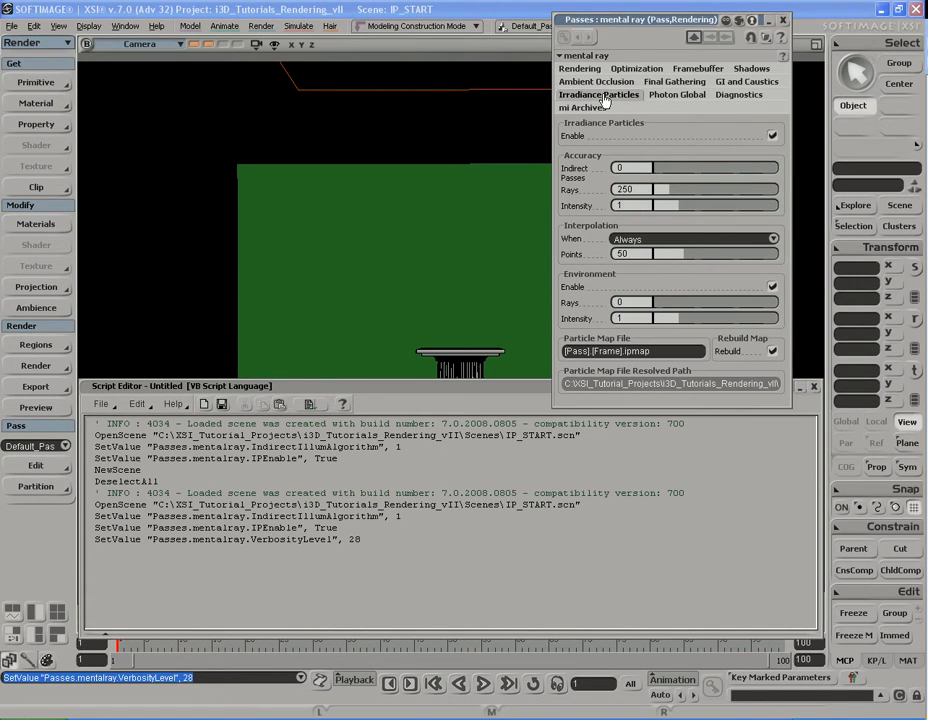
left_click_drag(668, 24, 681, 12)
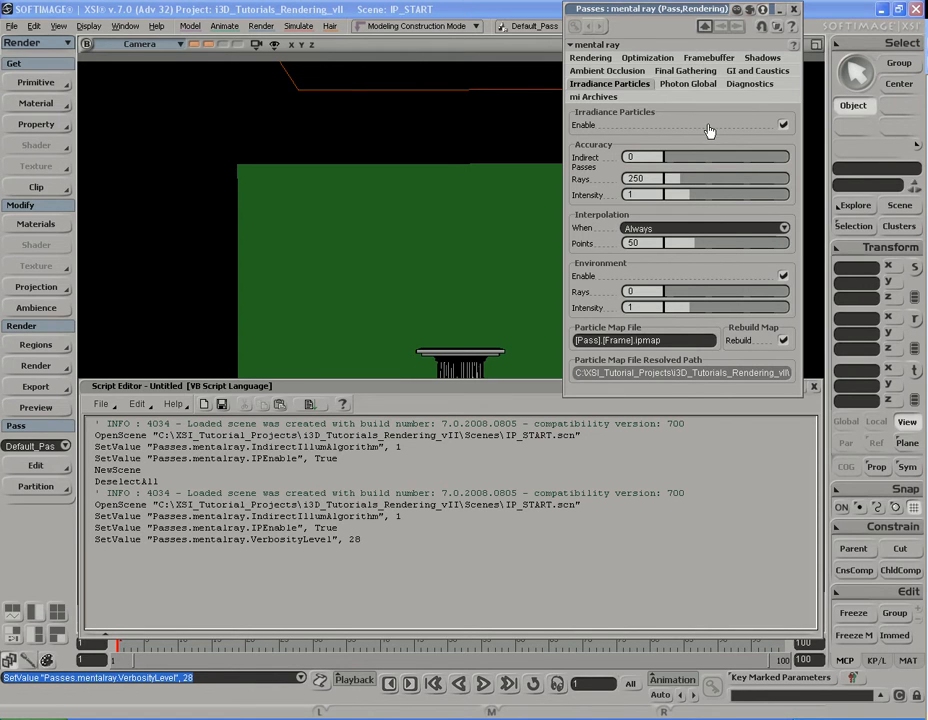
Clear the history log in the Script Editor.
right_click(427, 476)
left_click(460, 493)
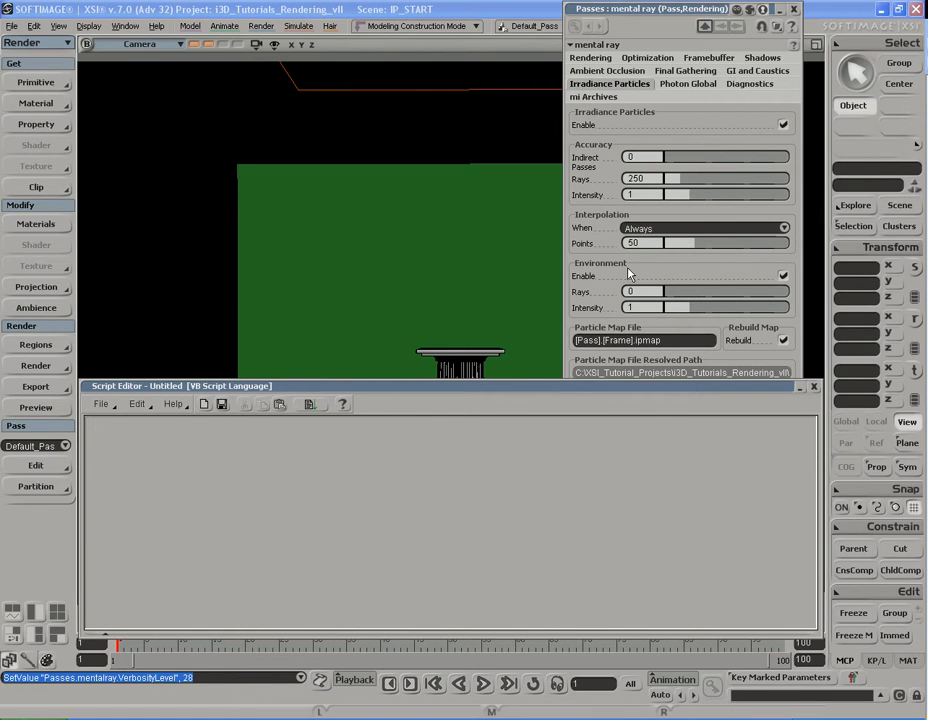
Set the irradiance particles accuracy to 32 rays.
left_click(668, 18)
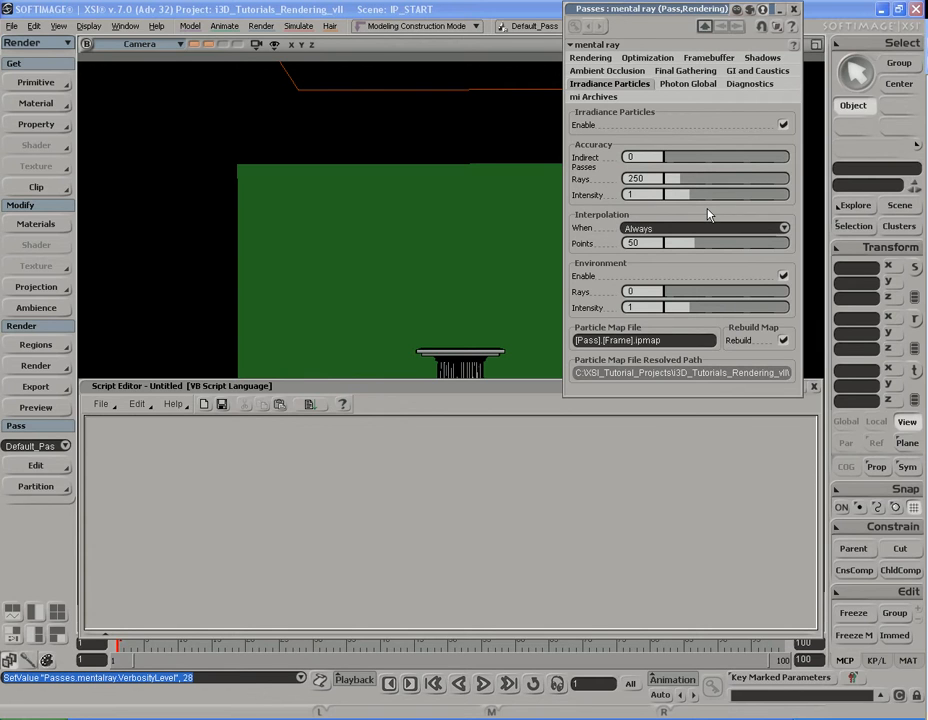
left_click(657, 178)
type("32")
key("Return")
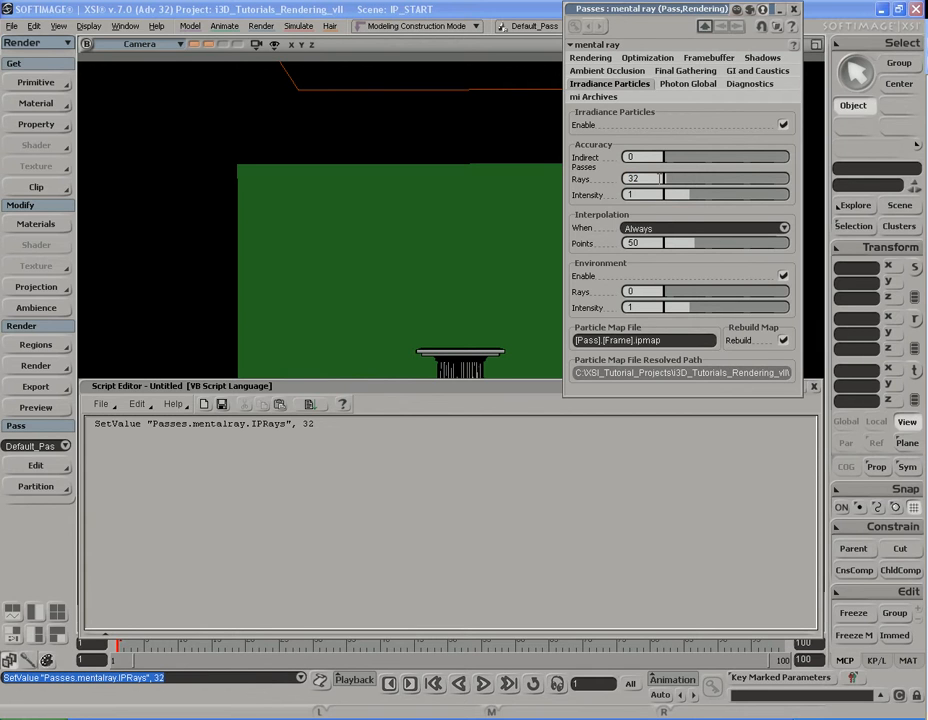
Set the irradiance particles interpolation to Always with 32 points and disable the environment contribution.
left_click(660, 228)
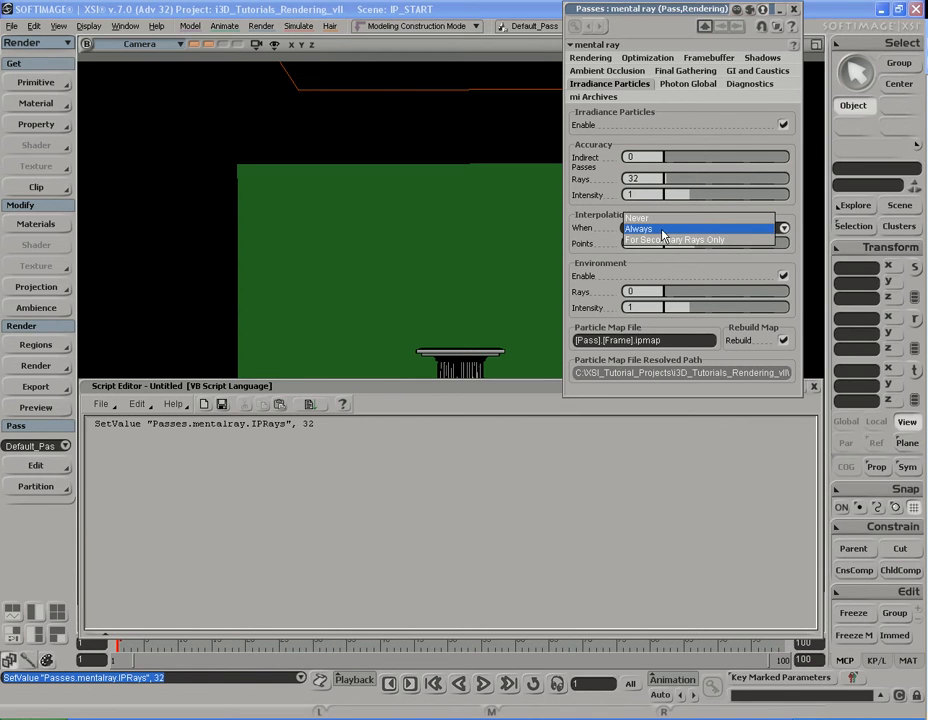
left_click(660, 240)
left_click(662, 229)
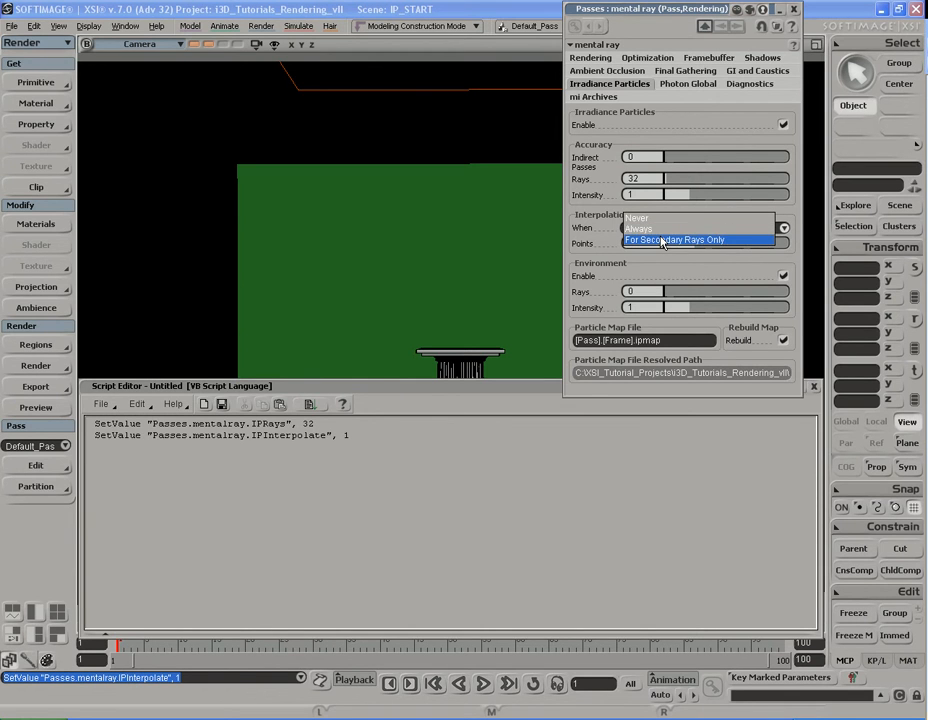
left_click(659, 229)
left_click(657, 243)
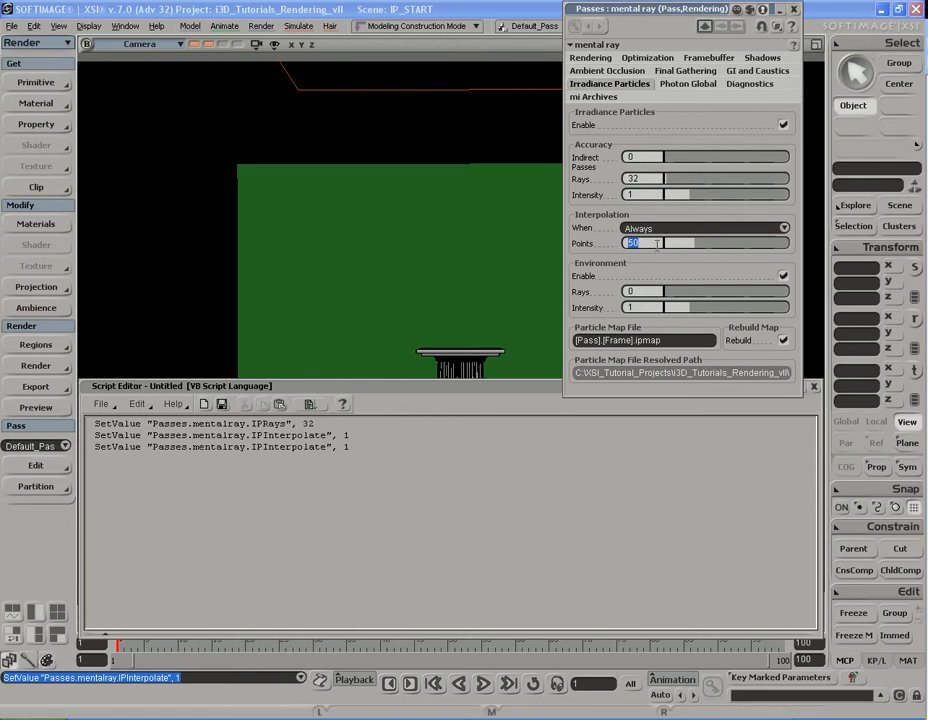
type("32")
key("Return")
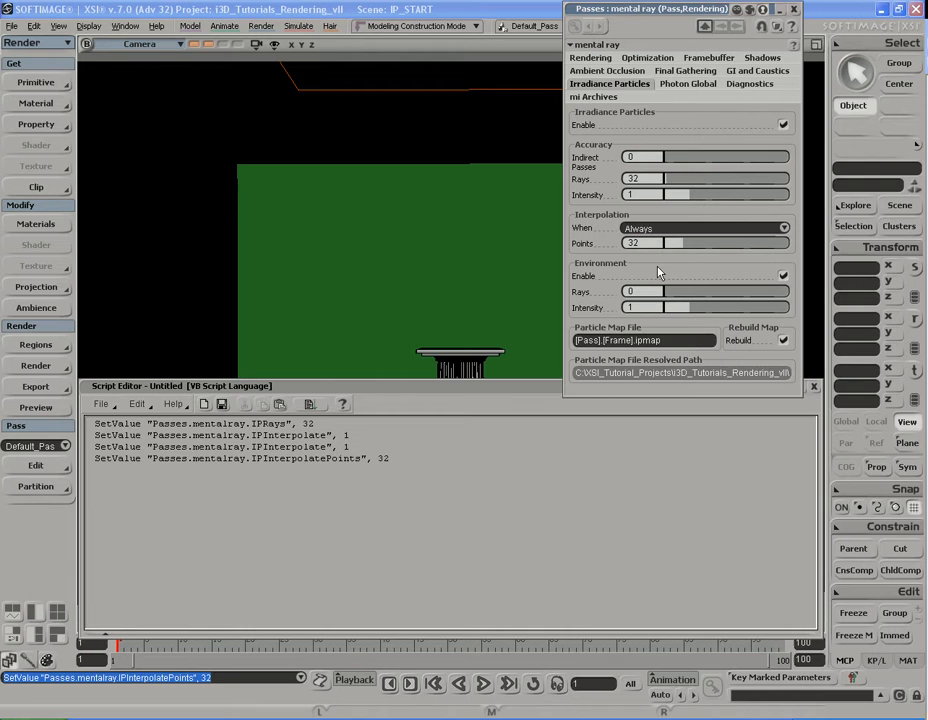
left_click(783, 277)
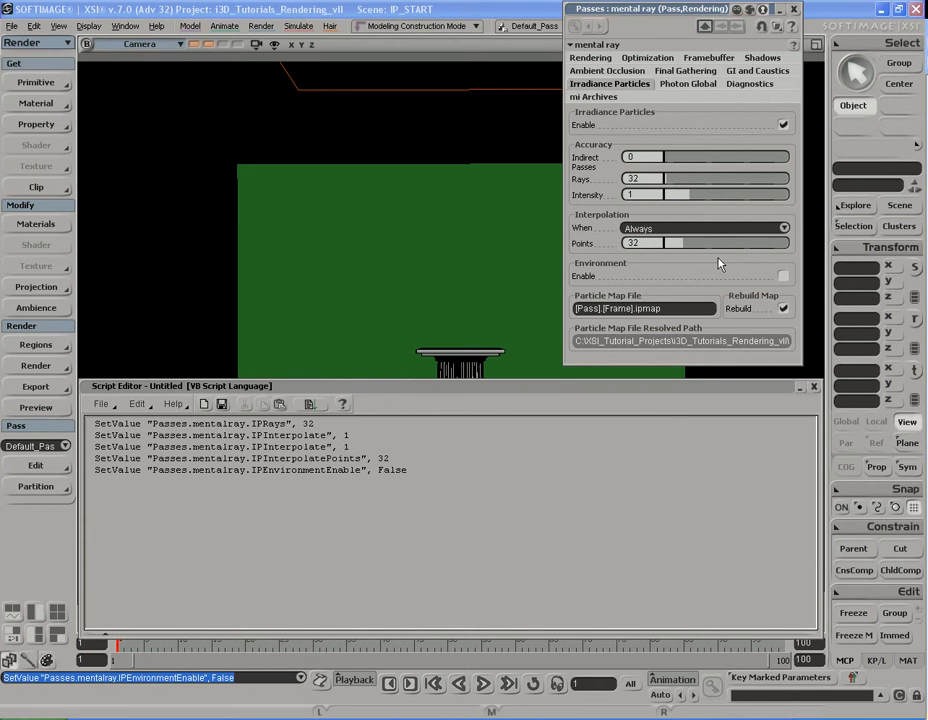
Set the importon density to 0.02 in the mental ray photon settings.
left_click(675, 86)
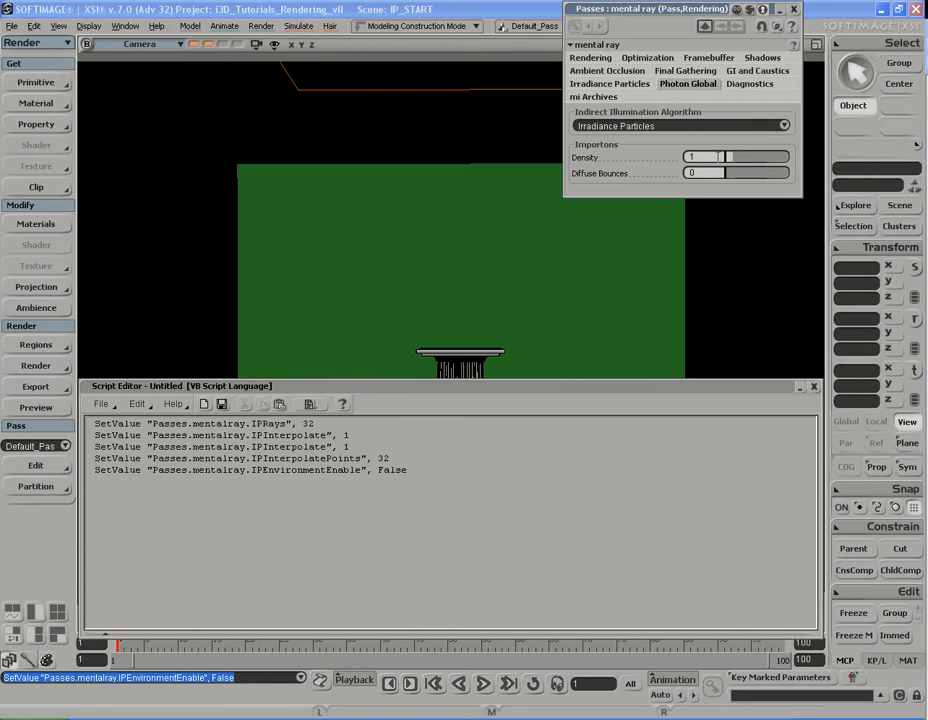
double_click(722, 157)
type("0.5")
key("Return")
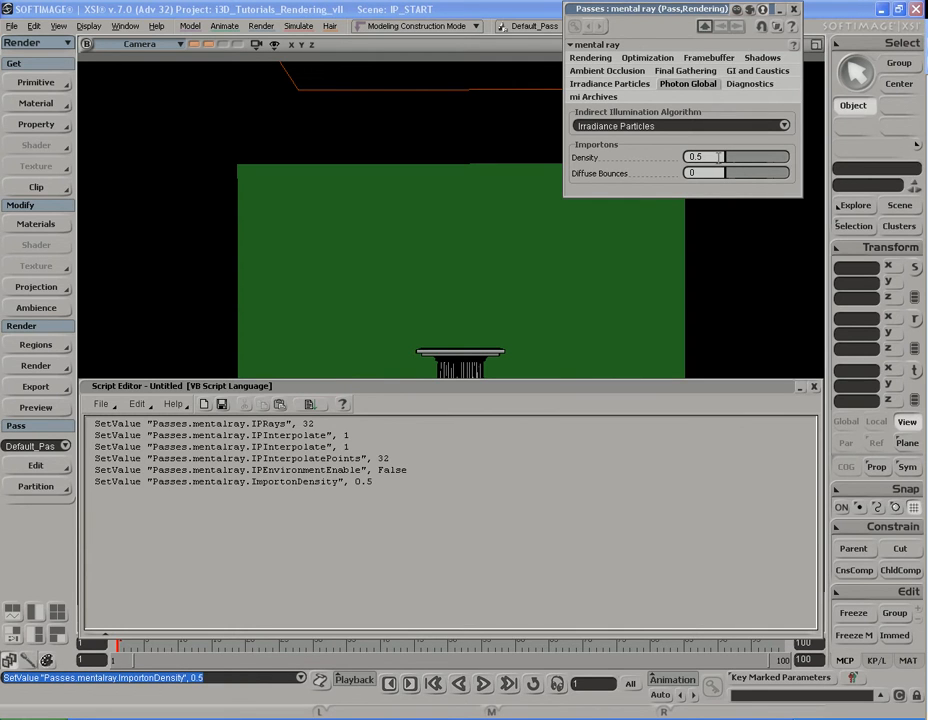
double_click(716, 157)
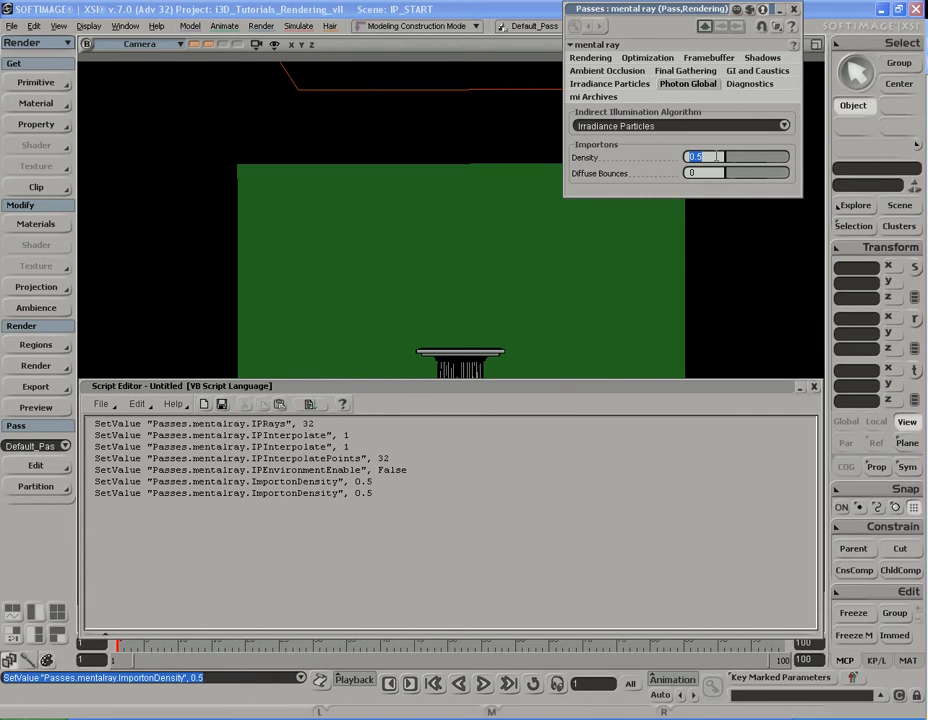
type("0.02")
key("Return")
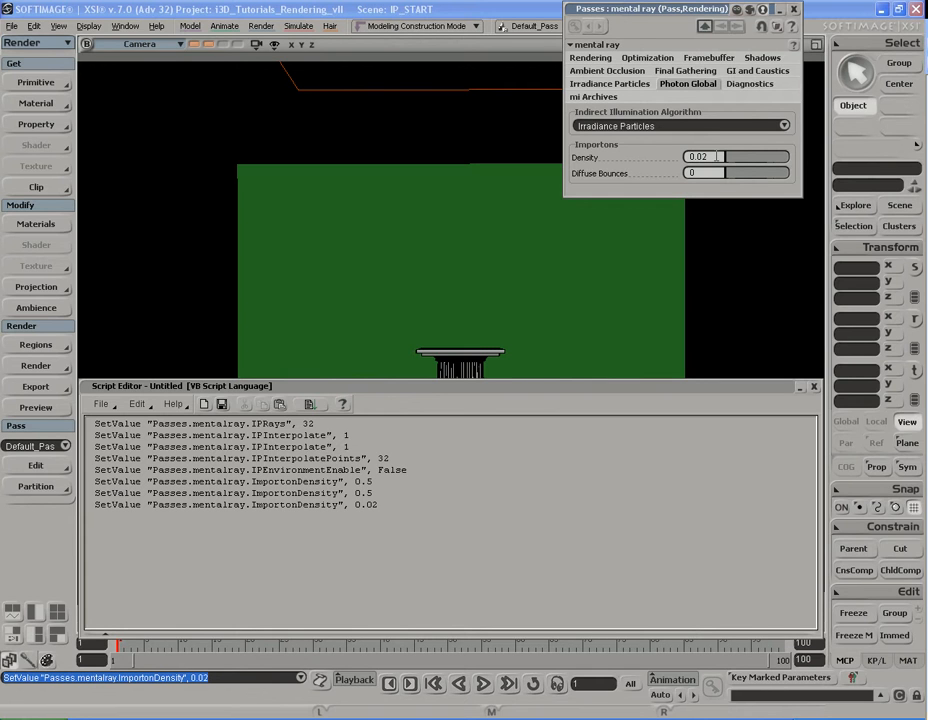
left_click(634, 86)
left_click(675, 85)
left_click(634, 86)
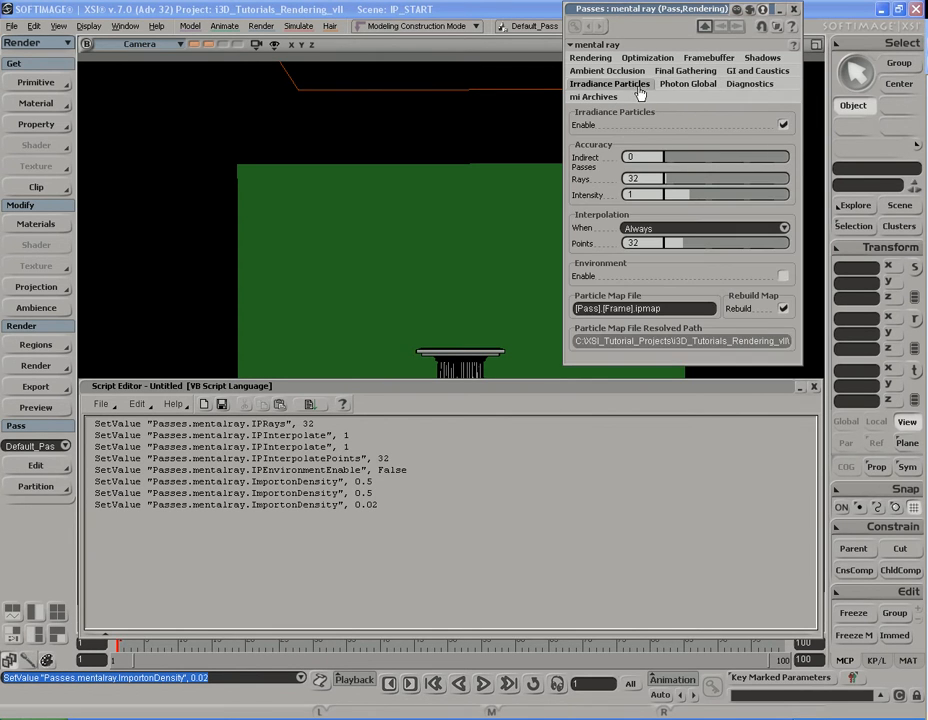
left_click(659, 178)
Clear the Script Editor's history log and preview-render the default pass with irradiance particles.
right_click(474, 461)
left_click(505, 478)
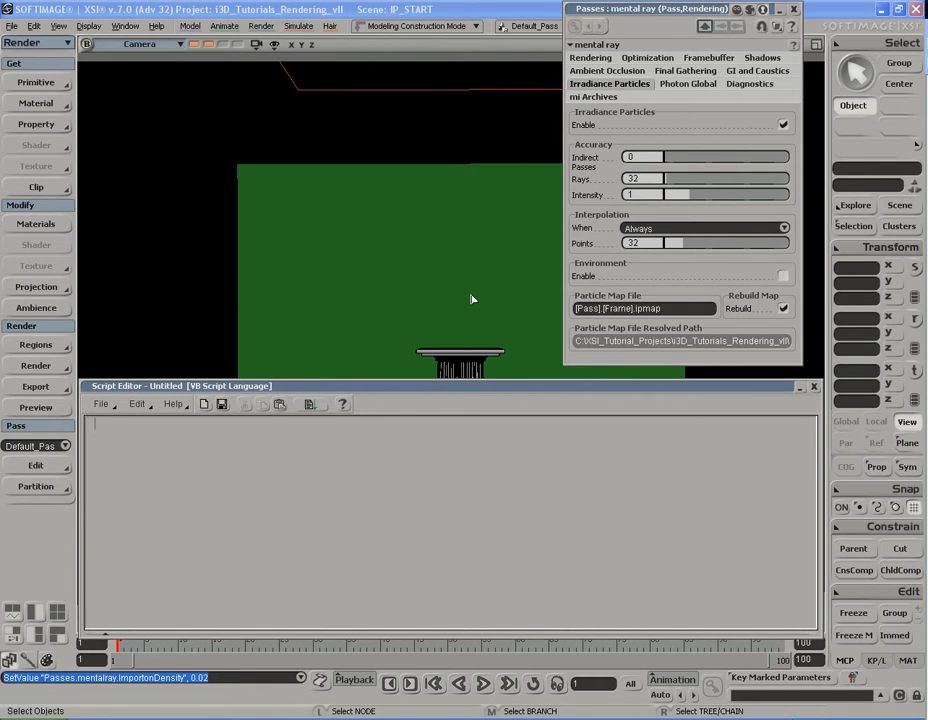
key("shift+r")
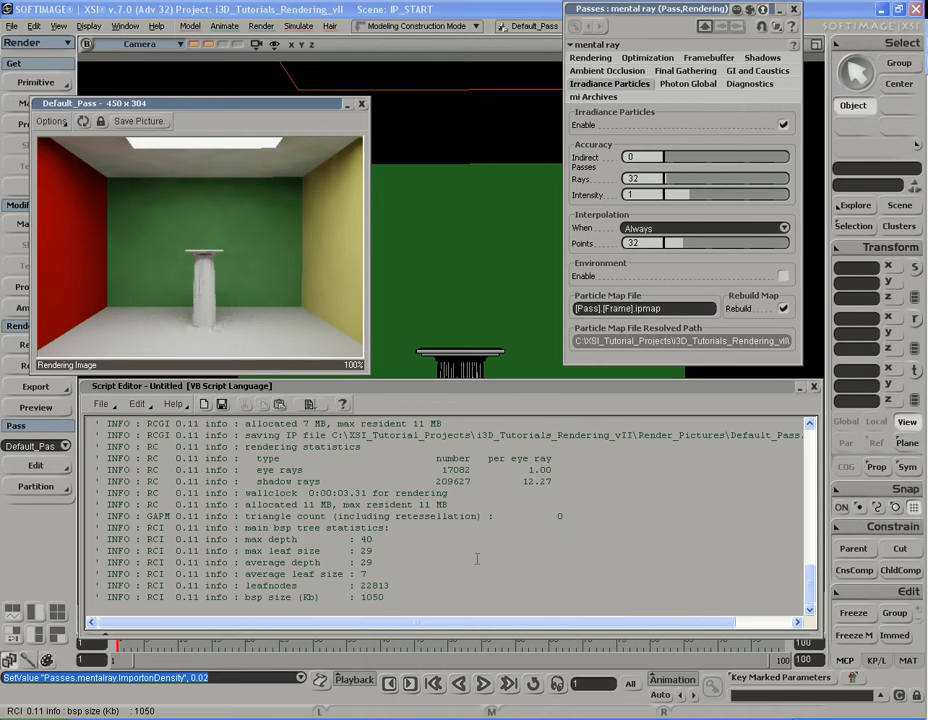
Check the rendering time and the number of optimized irradiance particles in the Script Editor's render log.
left_click(342, 493)
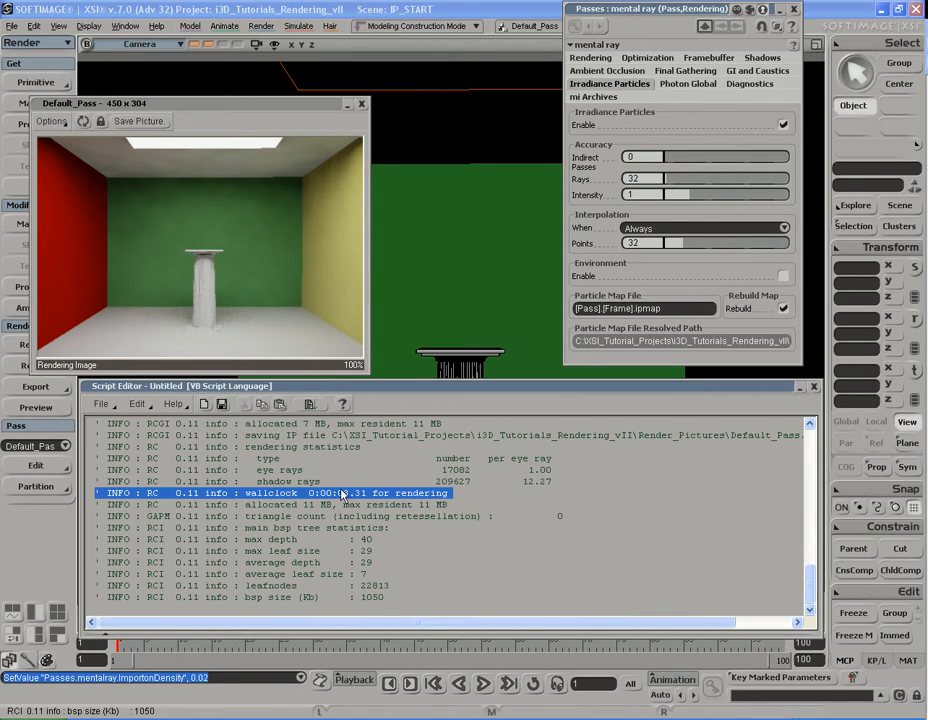
left_click(431, 541)
scroll(431, 543, "up", 2)
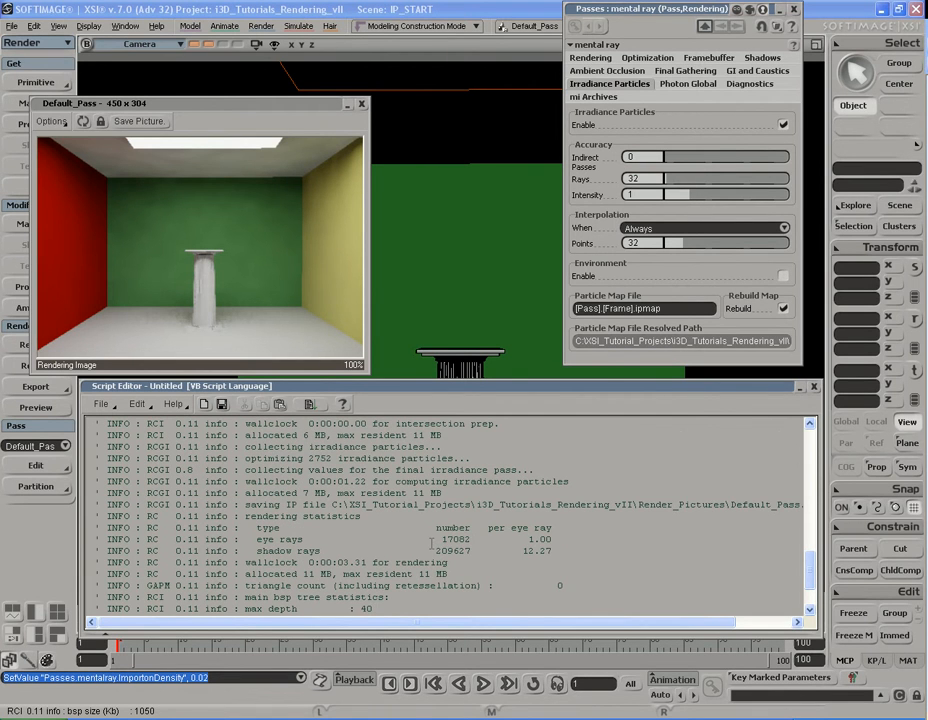
triple_click(350, 458)
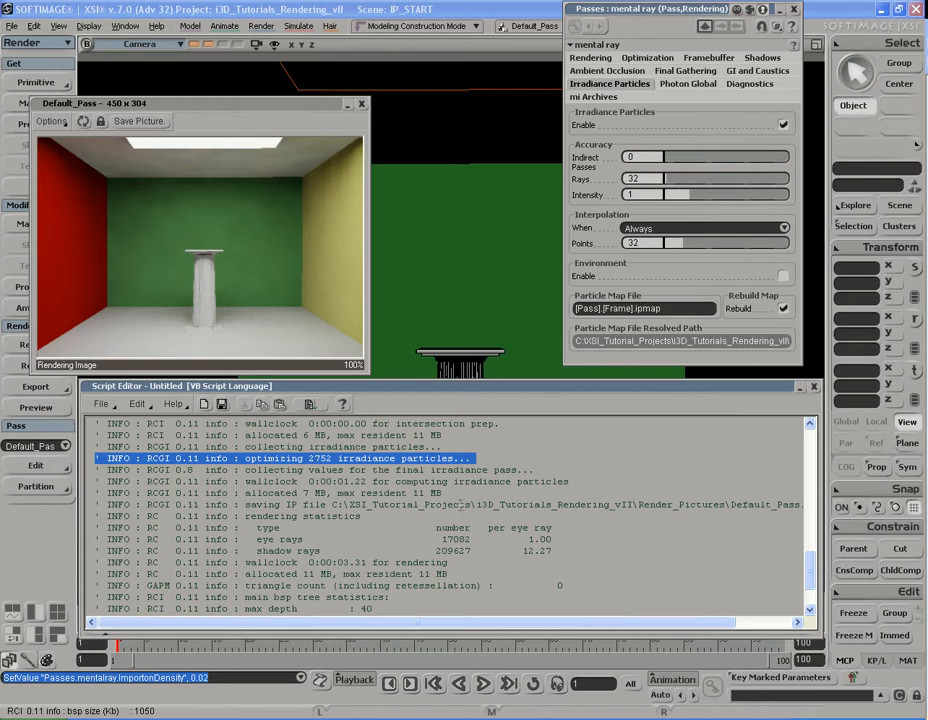
scroll(450, 525, "down", 2)
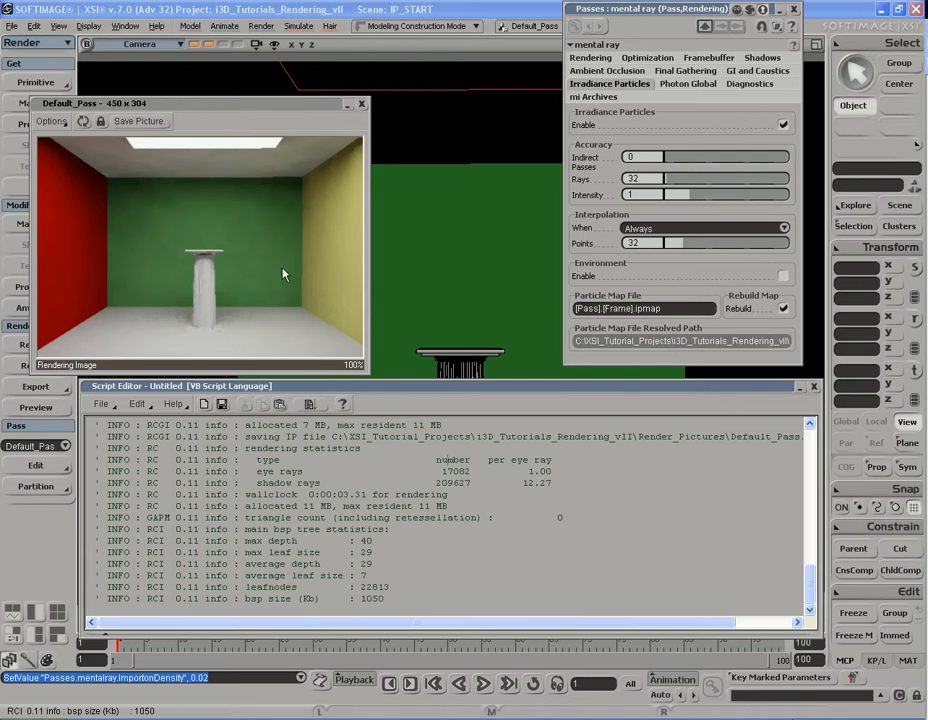
Lock the Default_Pass render preview against automatic refresh and move its window clear of the Render command column.
left_click_drag(218, 99, 216, 103)
left_click(98, 120)
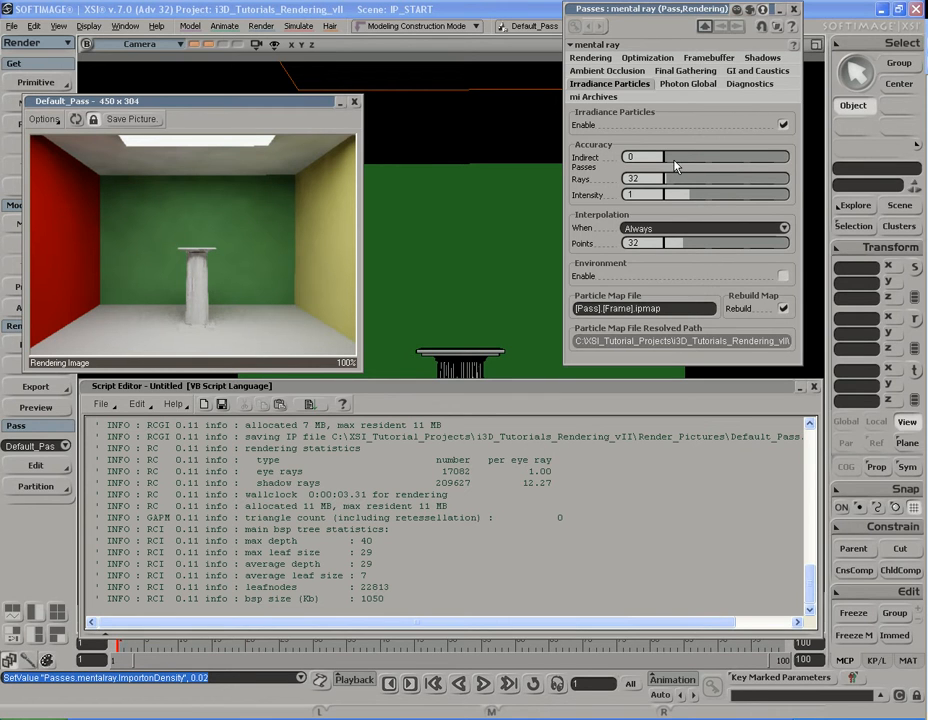
left_click(610, 86)
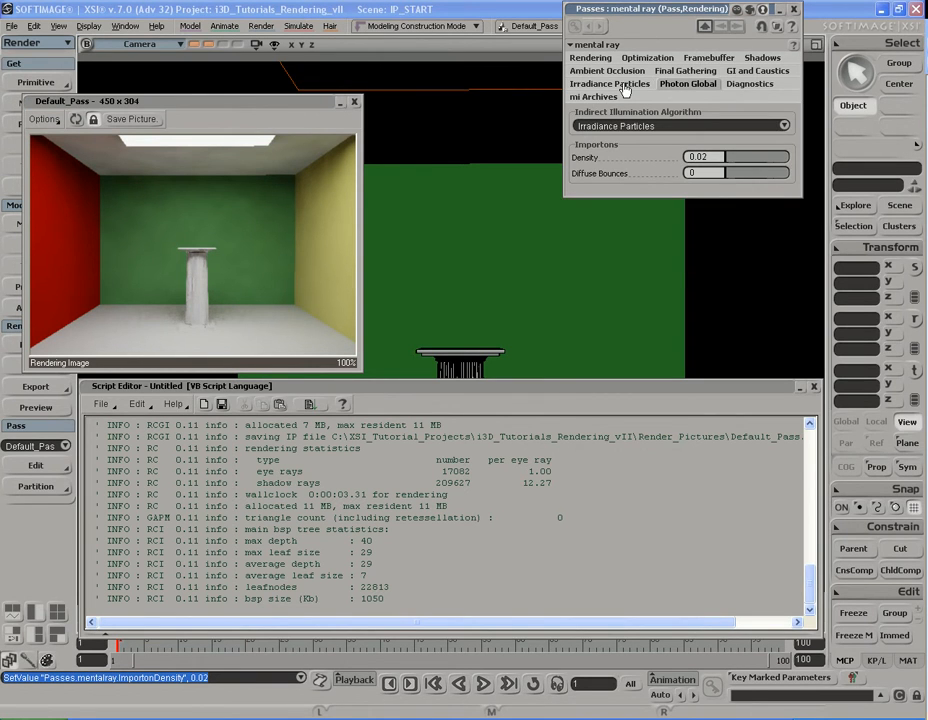
left_click(624, 86)
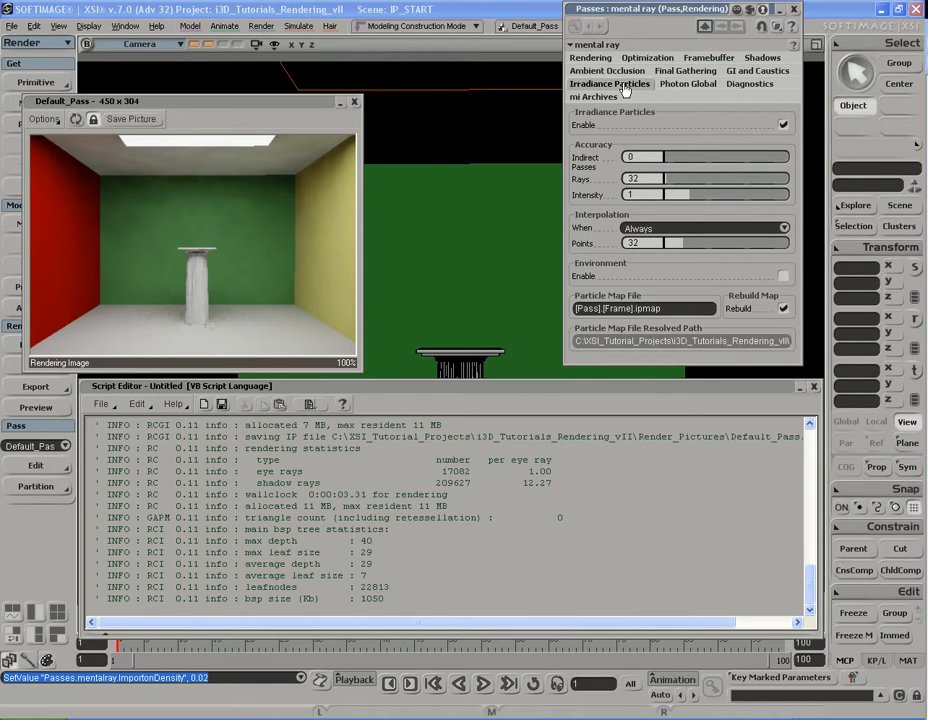
left_click(664, 86)
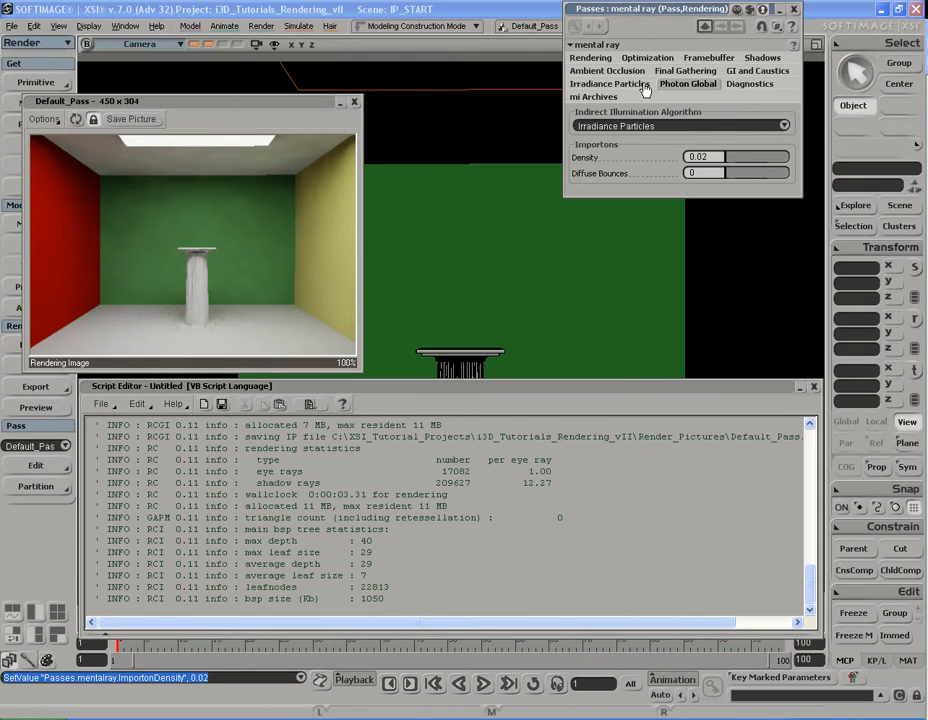
left_click(645, 86)
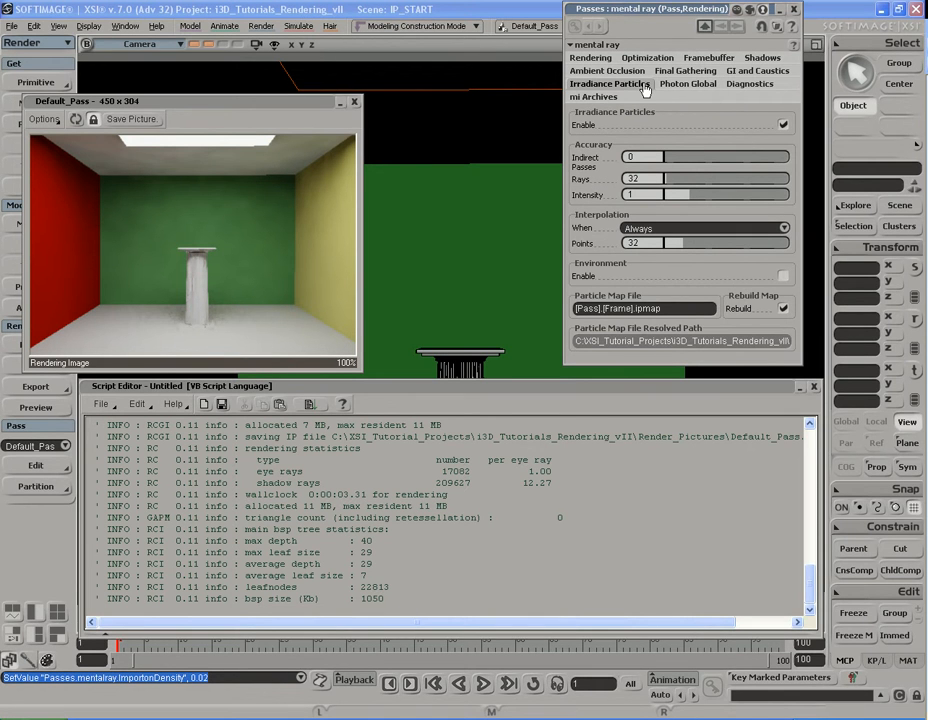
left_click_drag(236, 107, 308, 101)
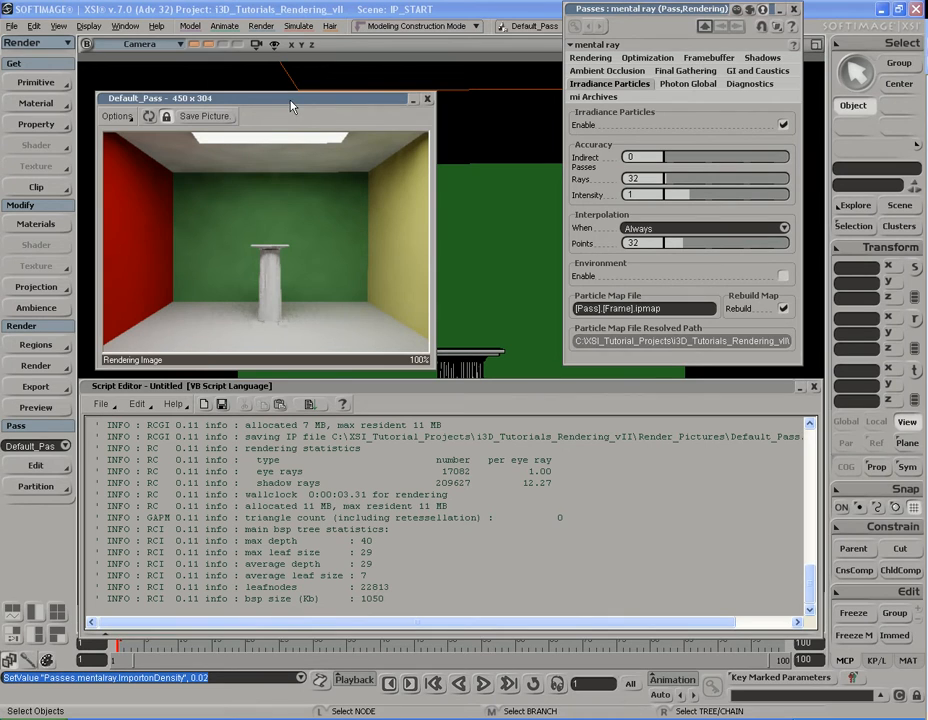
Set the importon density to 1 in the mental ray photon settings.
left_click(692, 85)
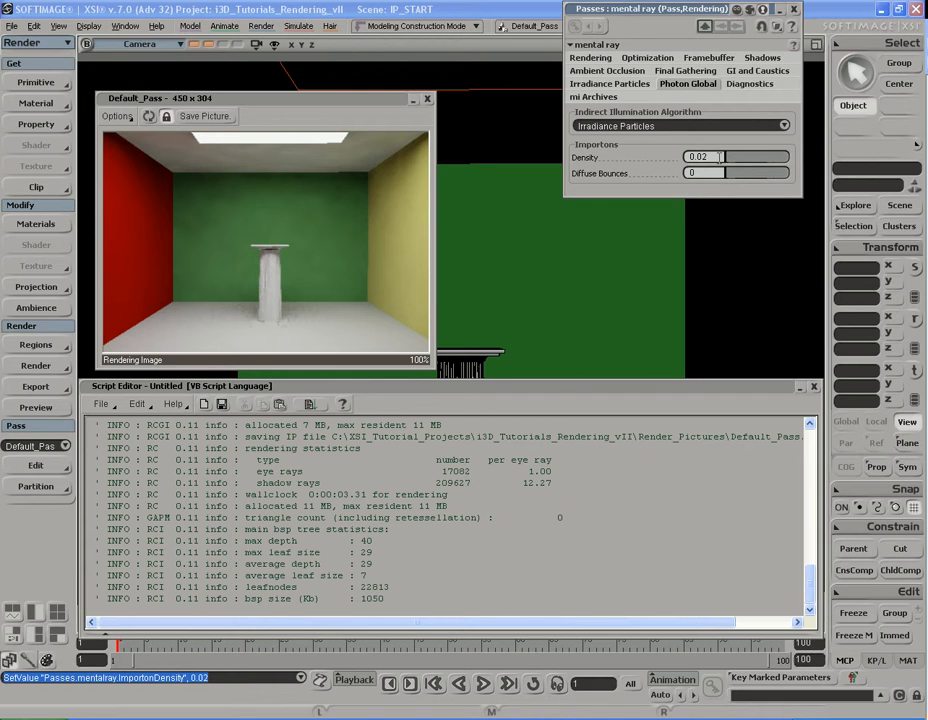
double_click(720, 157)
type("1")
key("Return")
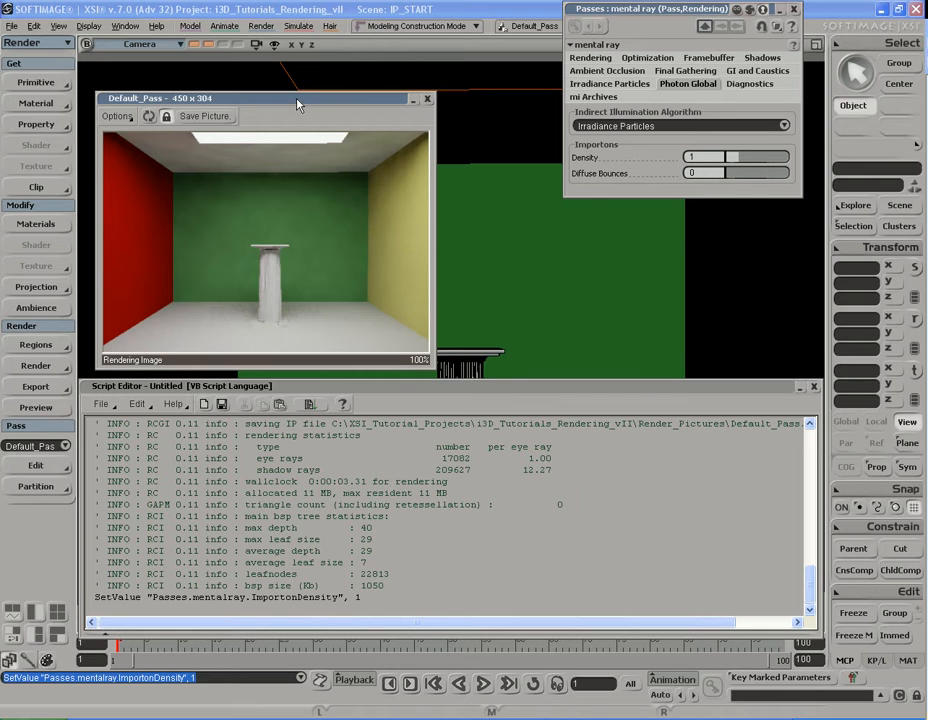
double_click(713, 158)
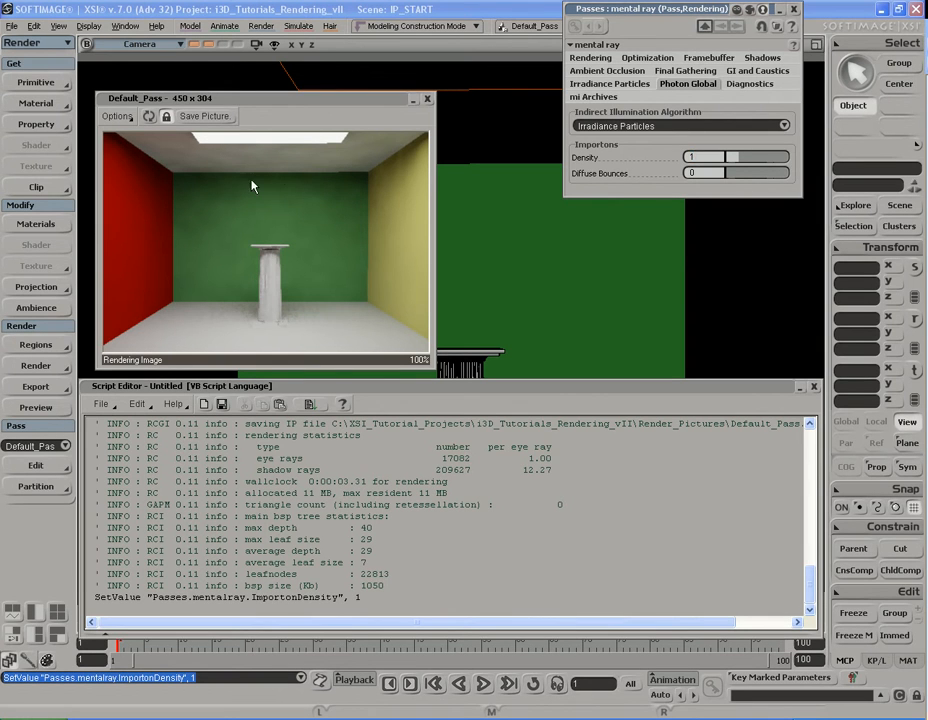
Work out the pixel count of the 450 x 304 render in the Calculator, and close it.
left_click(181, 101)
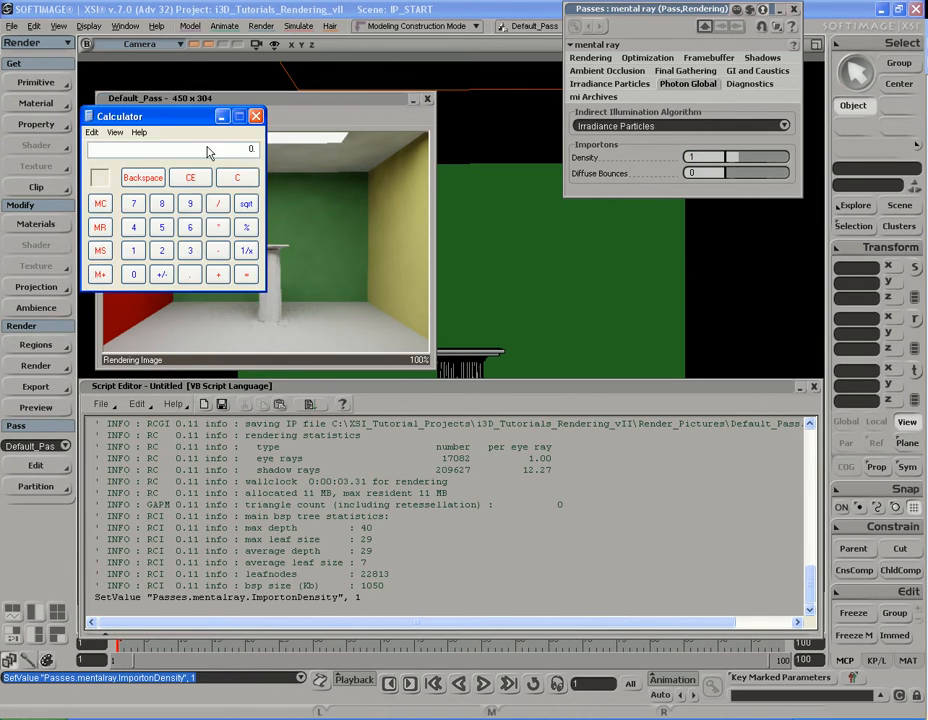
left_click_drag(163, 121, 430, 203)
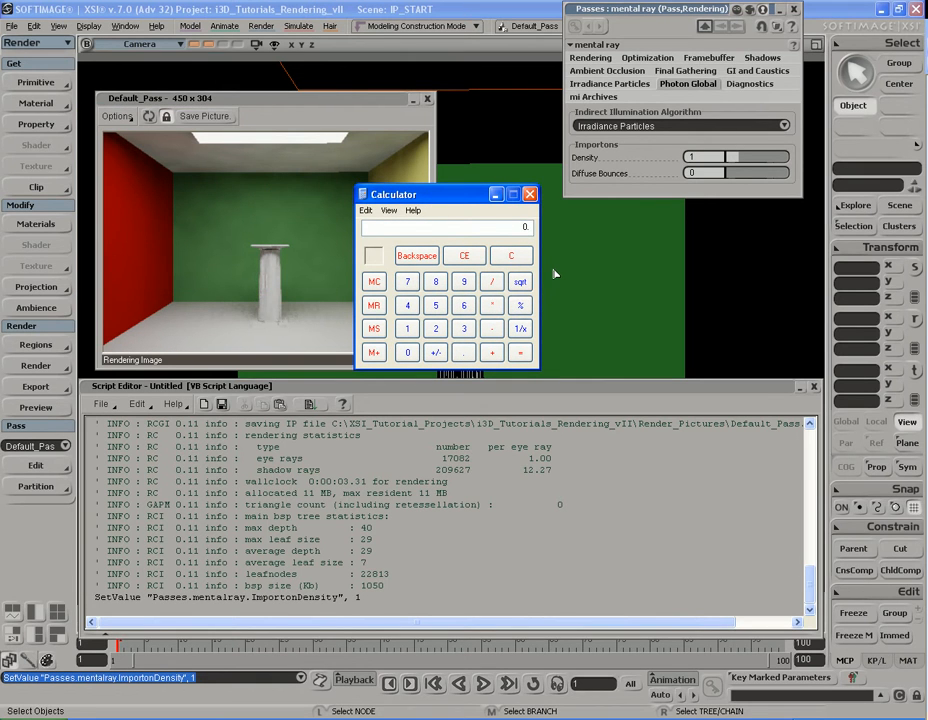
type("450/304")
key("Return")
left_click(531, 199)
Reveal the Script Editor's script area, note 136,800 there, and clear the history log.
left_click_drag(444, 630, 444, 584)
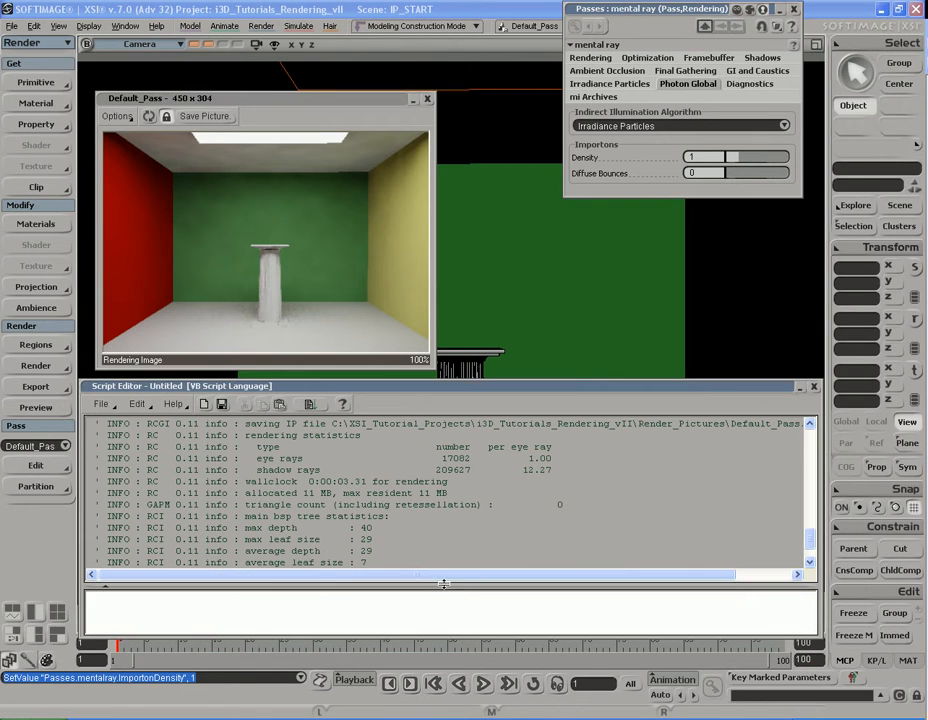
left_click(437, 606)
type("136,800")
right_click(426, 479)
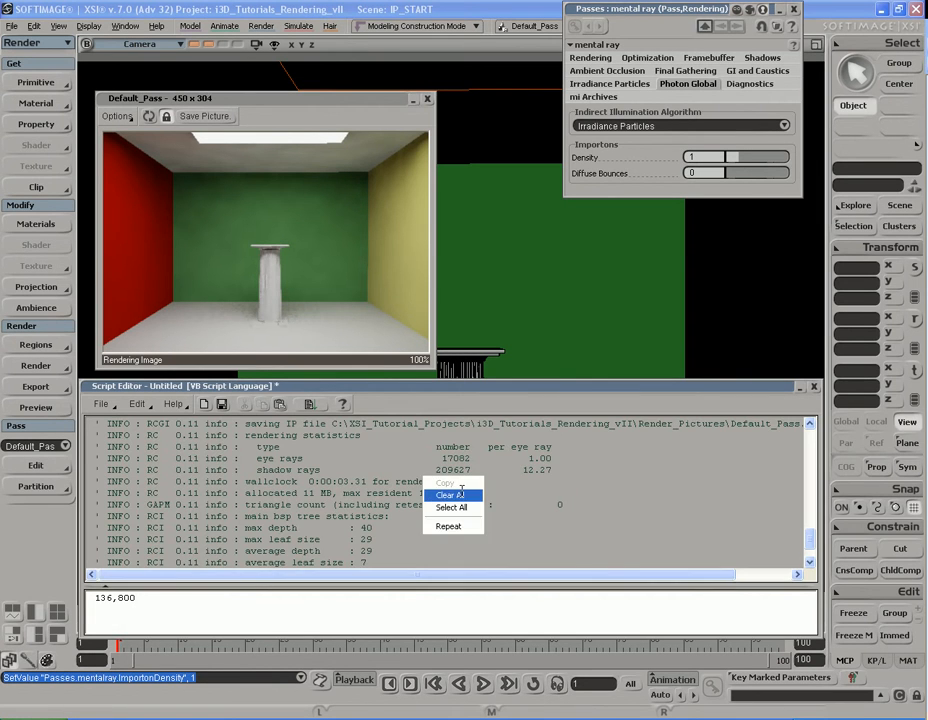
left_click(450, 495)
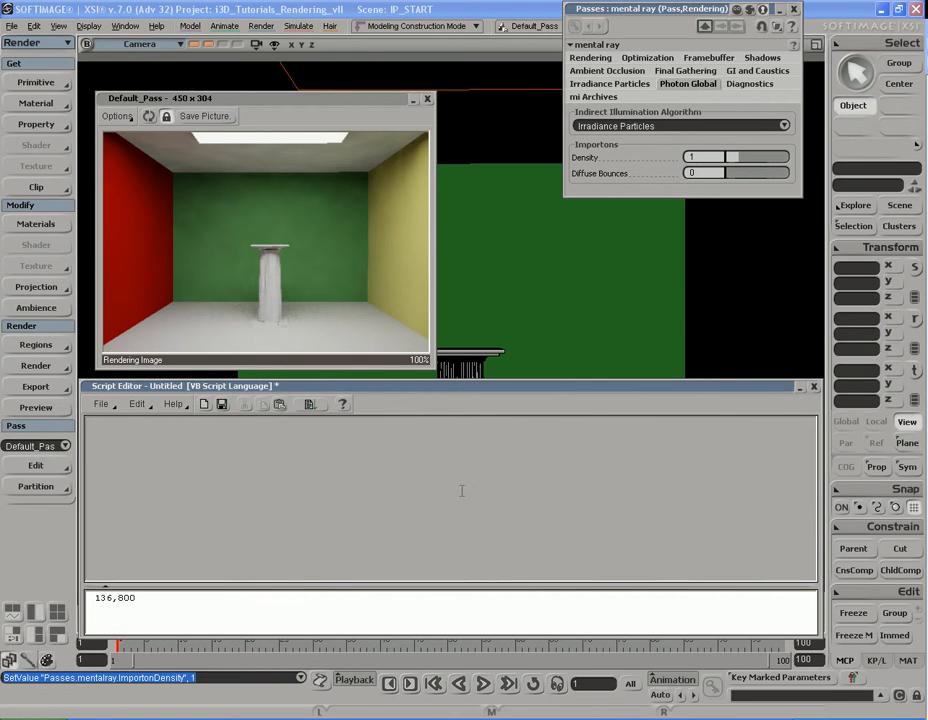
Re-render the preview with importon density 1 and compare the logged irradiance particle count with the noted pixel count.
left_click(718, 157)
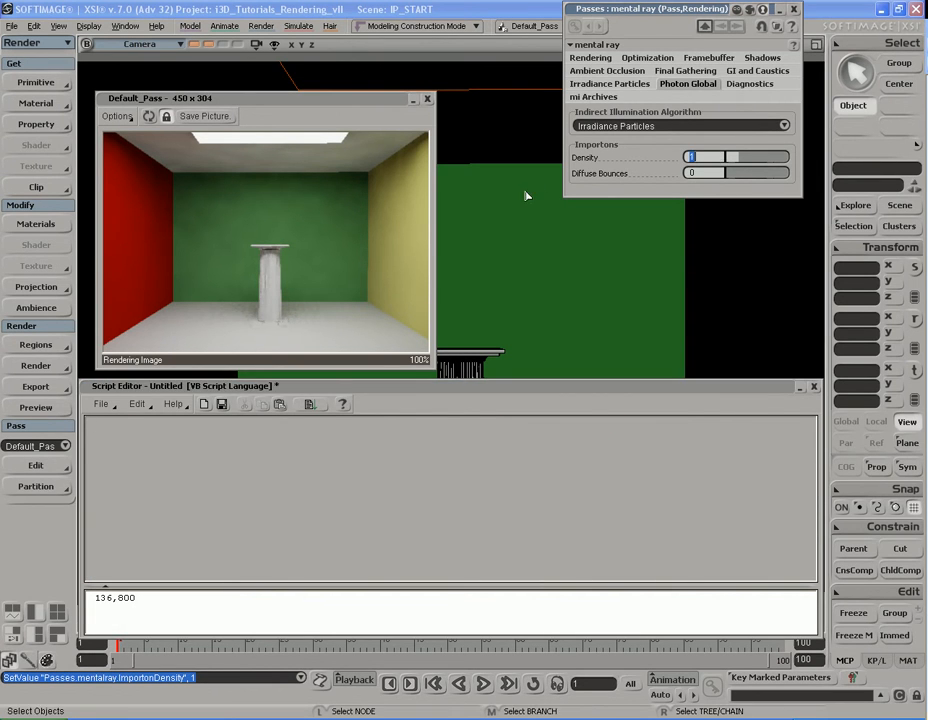
left_click(719, 173)
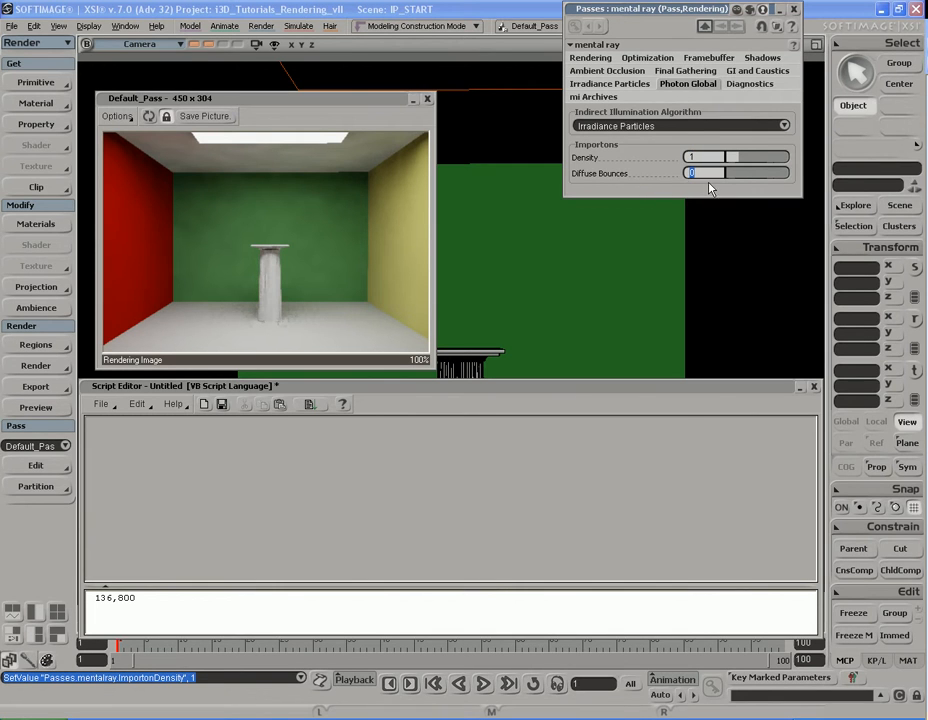
left_click(630, 84)
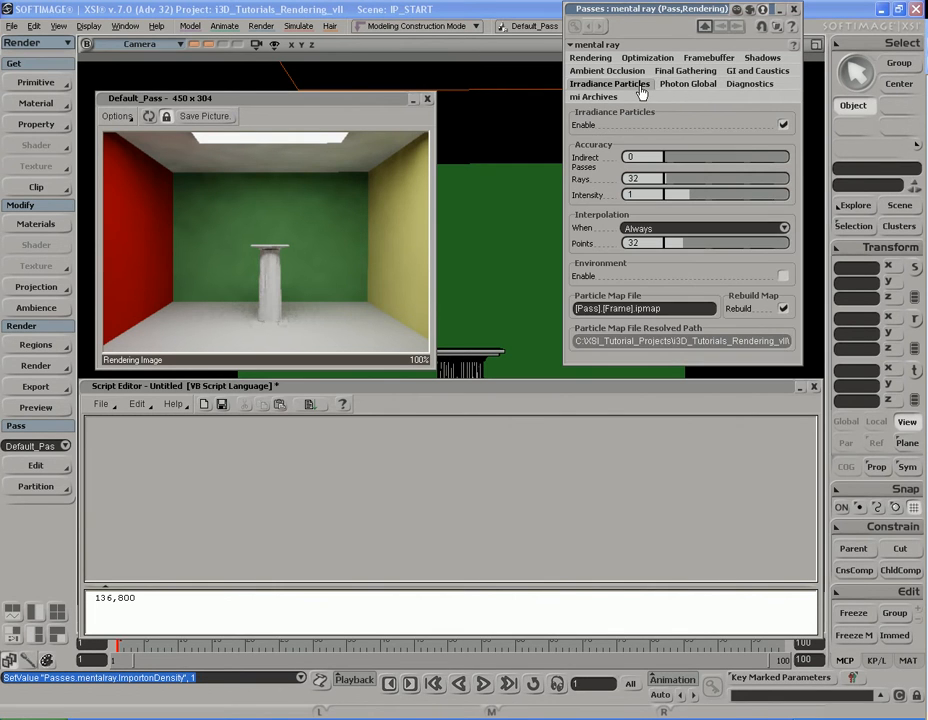
left_click(148, 116)
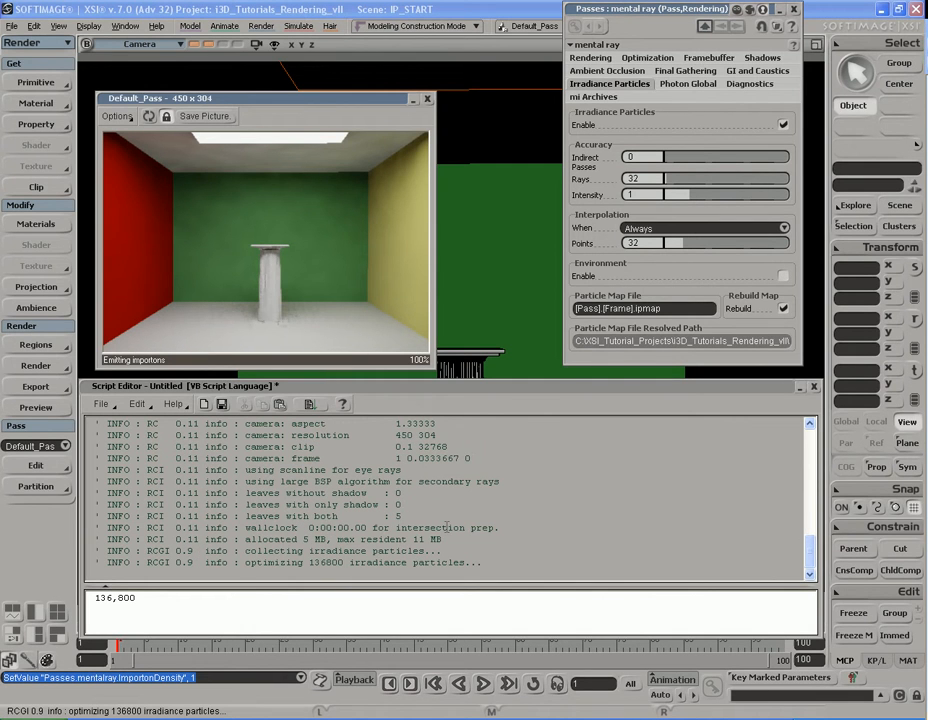
left_click(322, 566)
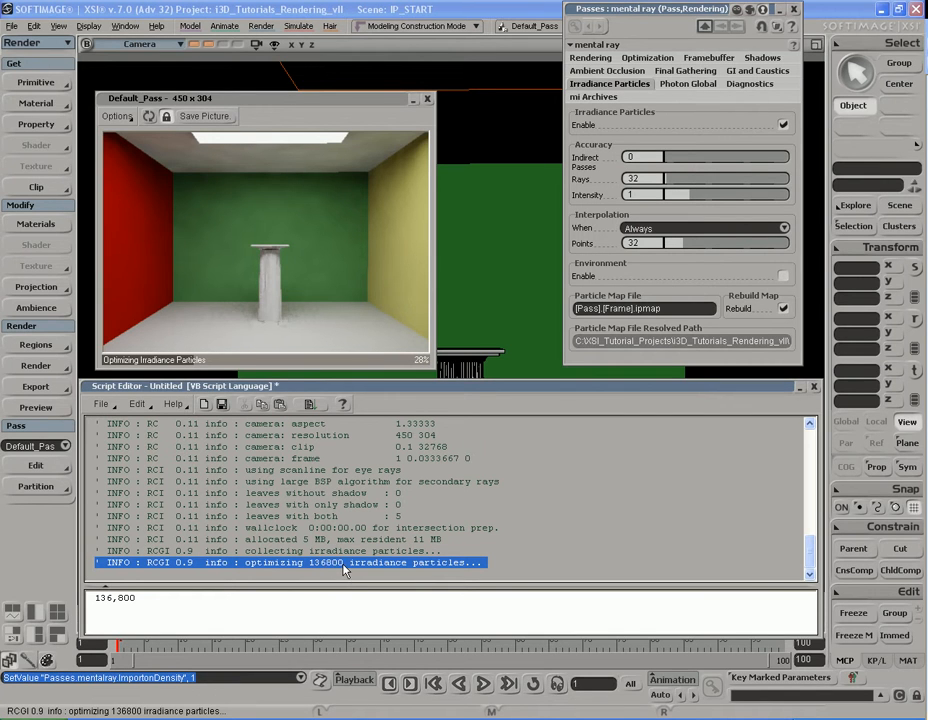
double_click(126, 600)
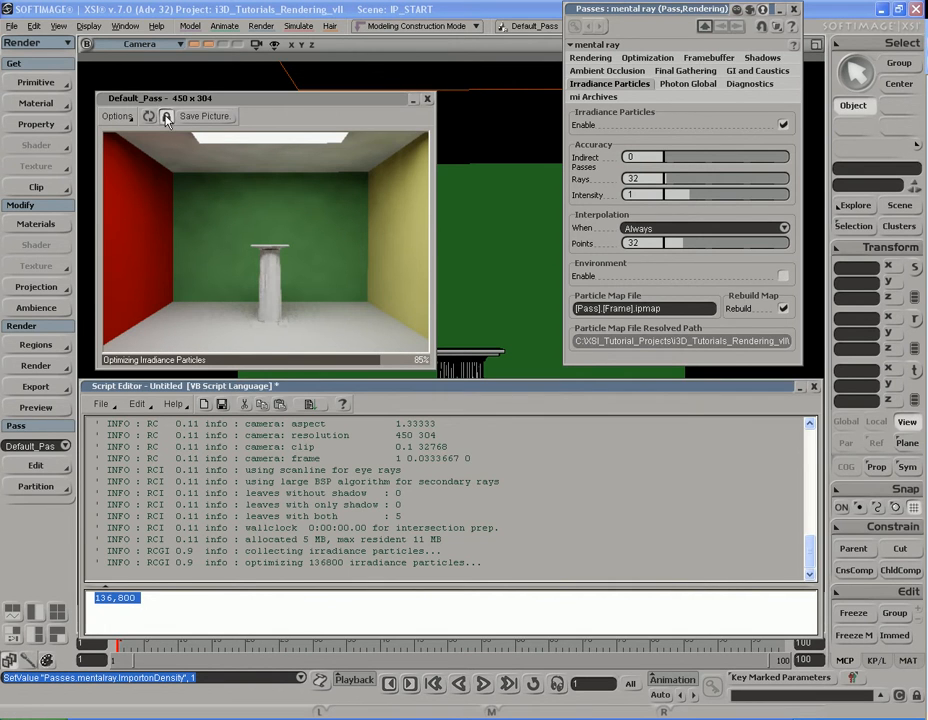
Set the importon diffuse bounces to 1 and re-render the preview to check the logged irradiance particle count.
left_click(684, 85)
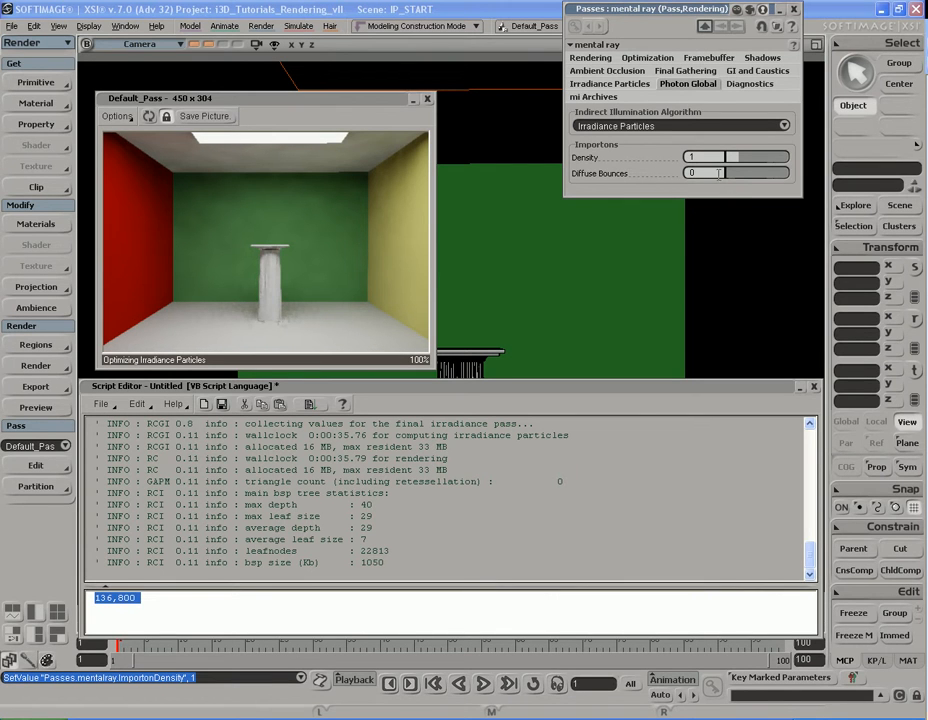
left_click_drag(728, 180, 731, 181)
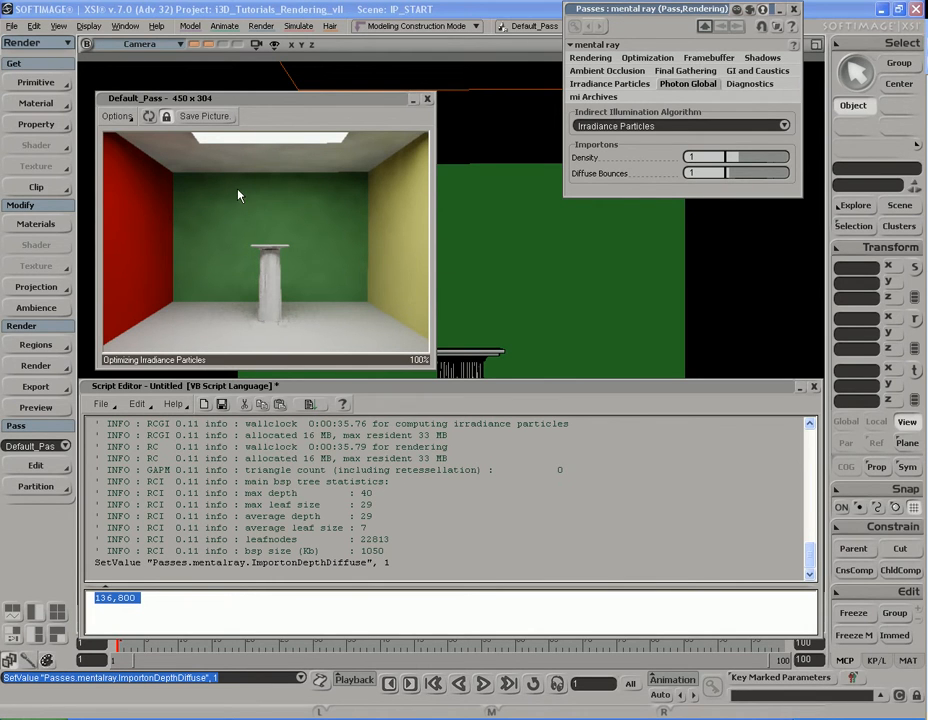
left_click(148, 116)
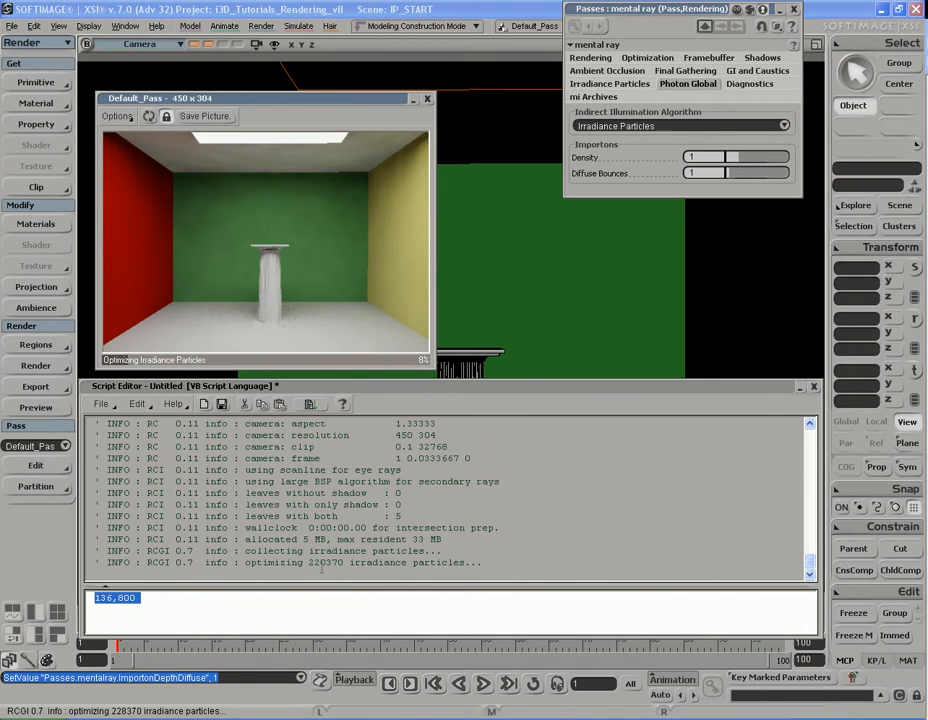
double_click(323, 566)
triple_click(314, 565)
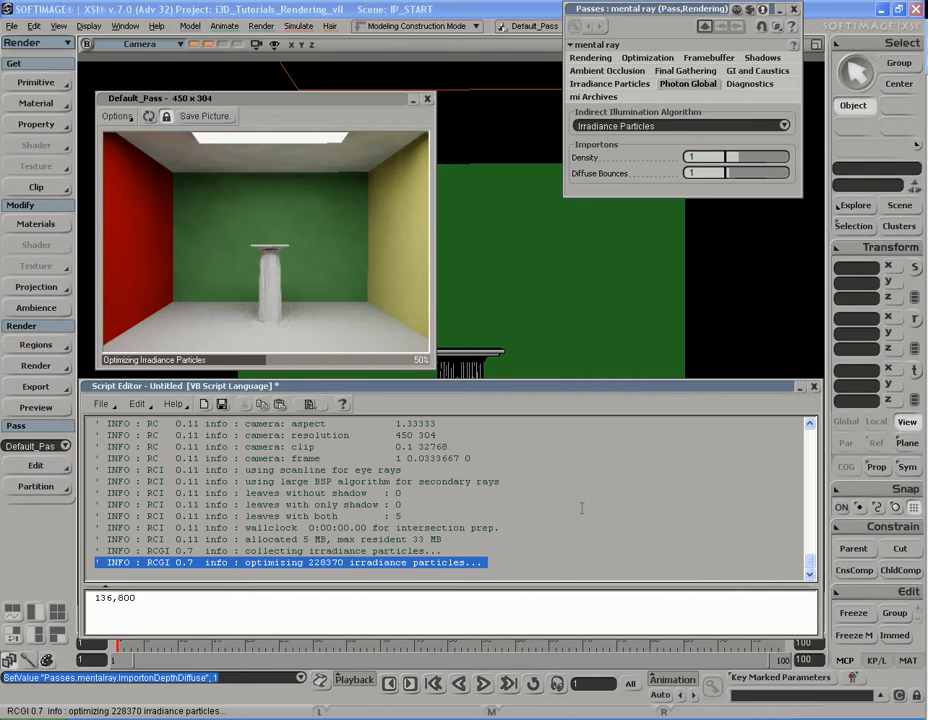
Set the importon density to 0.05 and the diffuse bounces to 0, and re-render the preview.
left_click(705, 172)
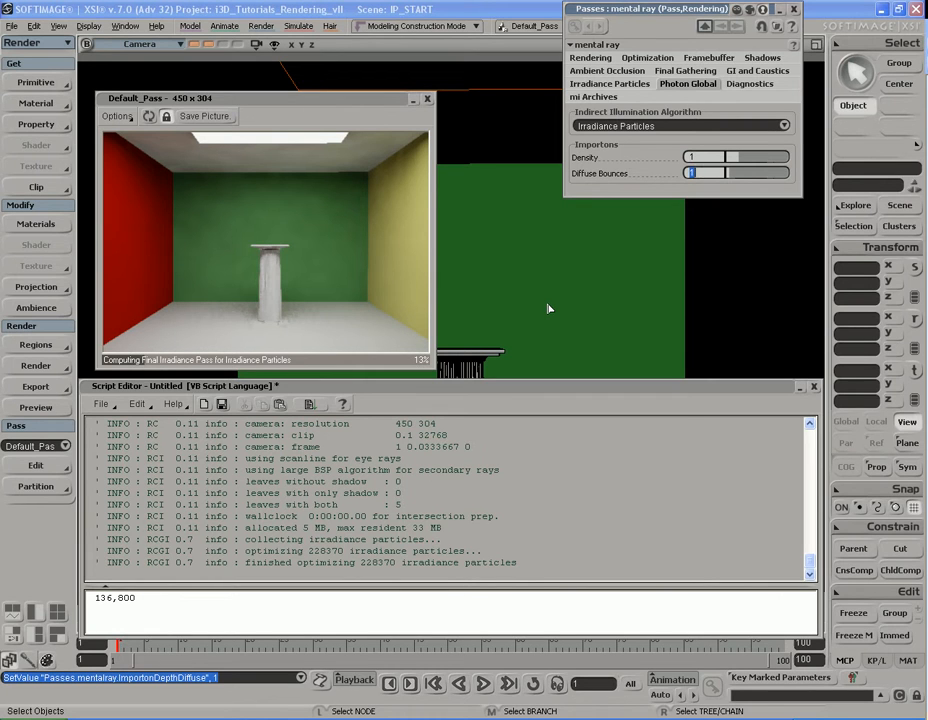
left_click(713, 174)
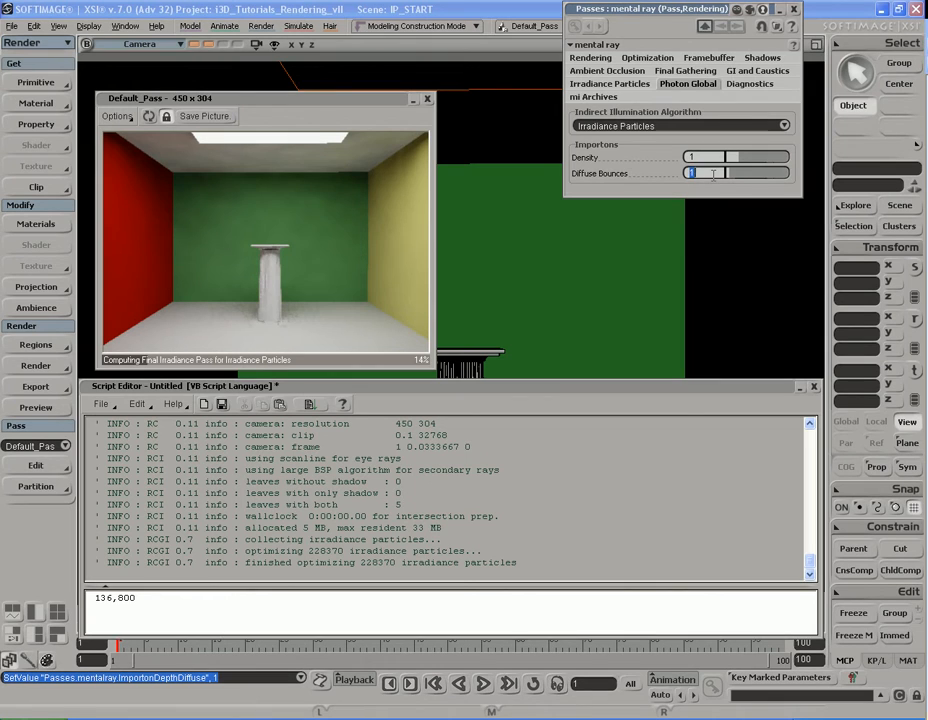
left_click_drag(713, 174, 678, 178)
left_click(718, 158)
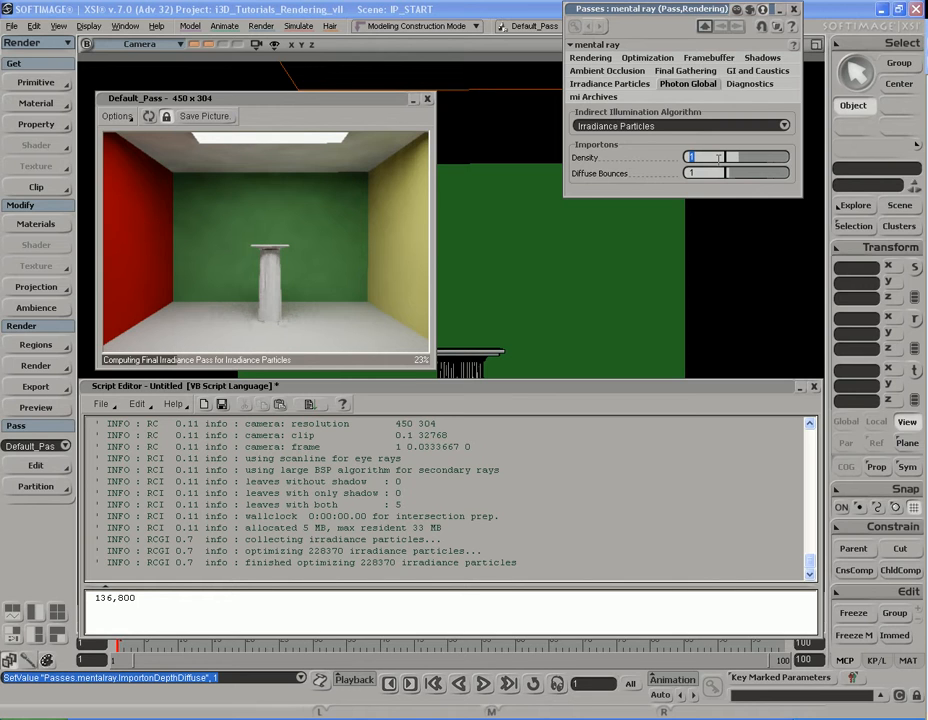
type("0.05")
key("Return")
left_click_drag(727, 174, 722, 174)
left_click(152, 118)
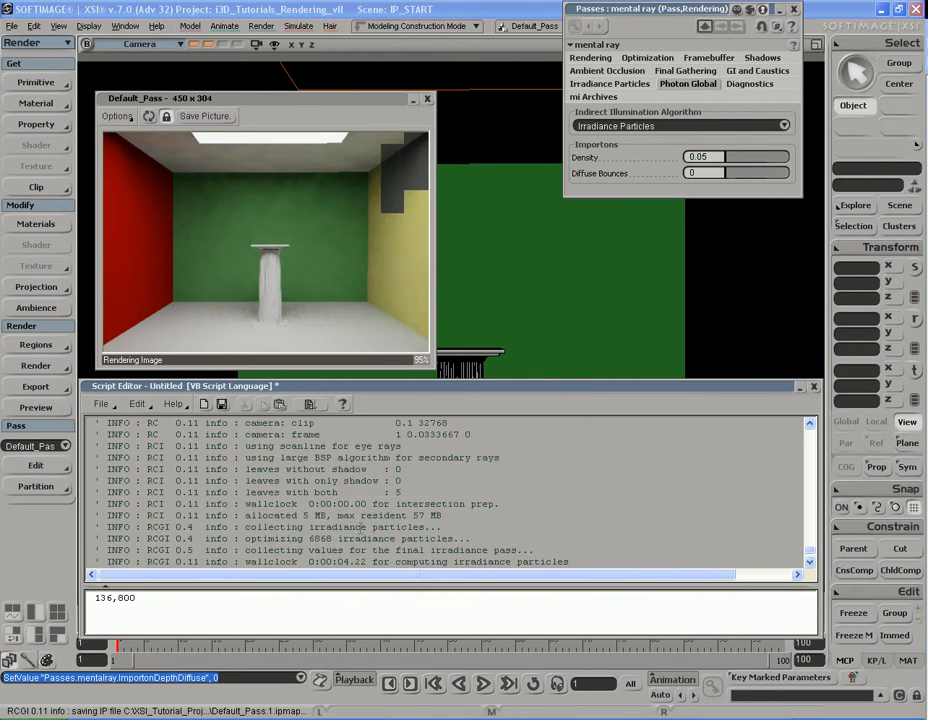
Check the irradiance particle count of the last render in the log and collapse the script area below it.
scroll(363, 526, "up", 2)
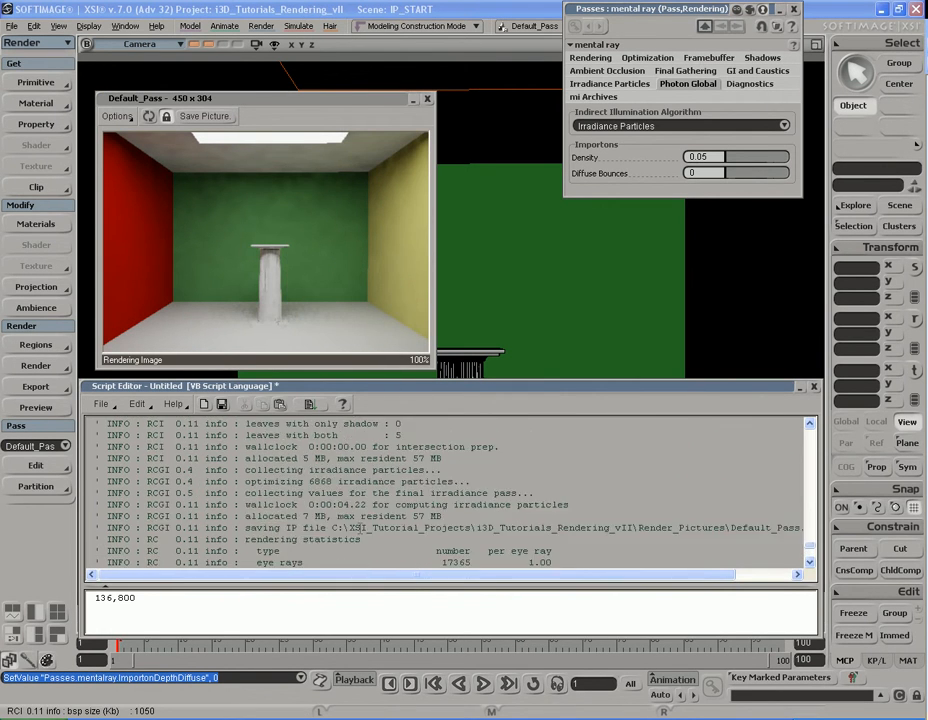
triple_click(320, 484)
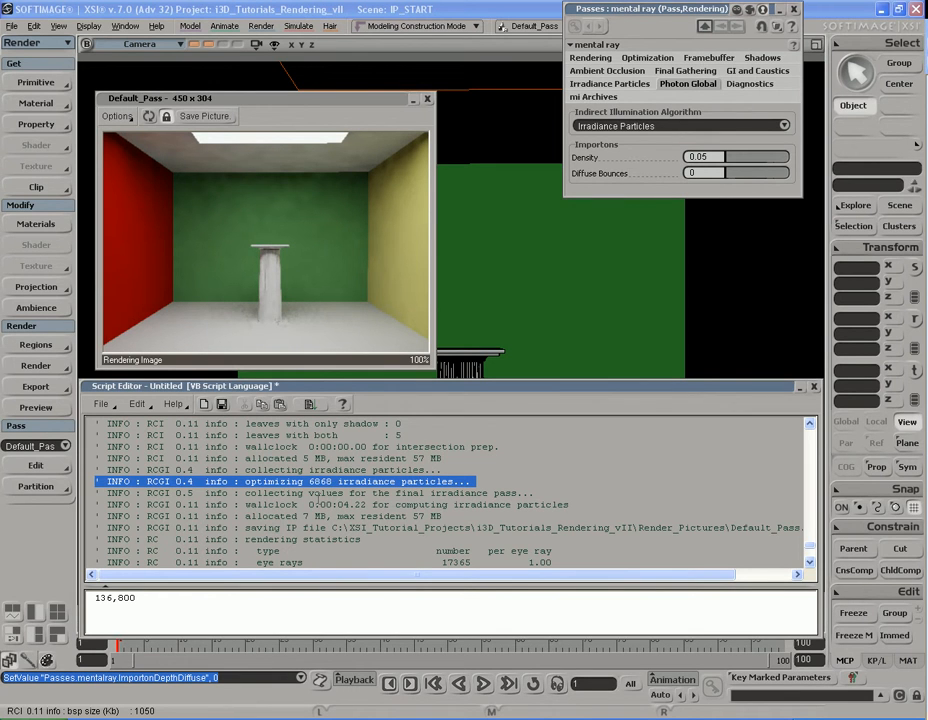
left_click_drag(379, 586, 383, 649)
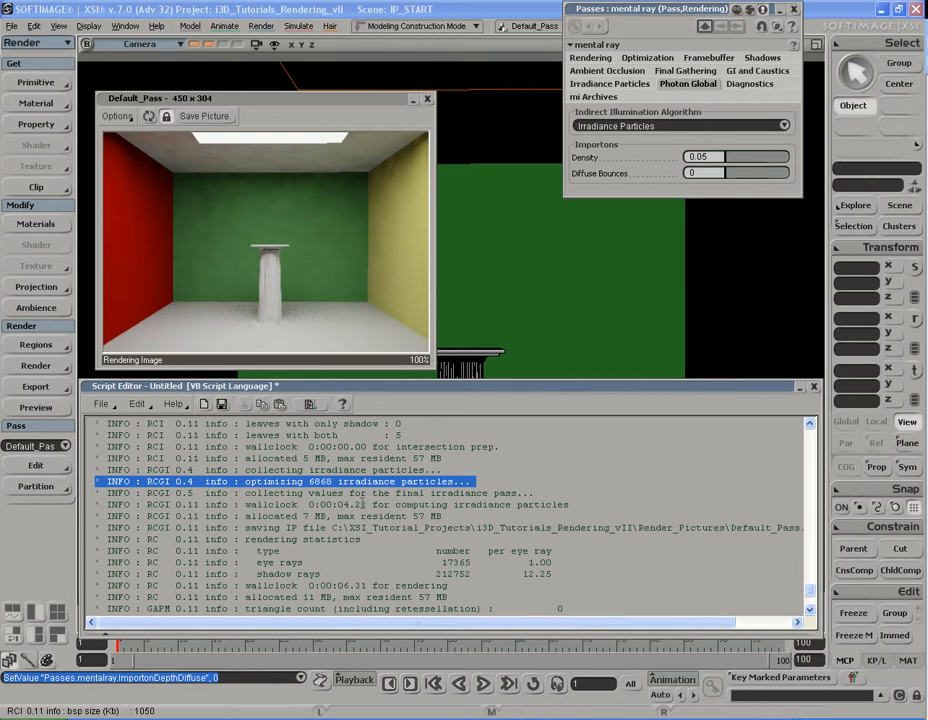
Check the last render's wallclock time in the log, set the importon density to 0.07 and re-render the preview.
scroll(390, 498, "down", 3)
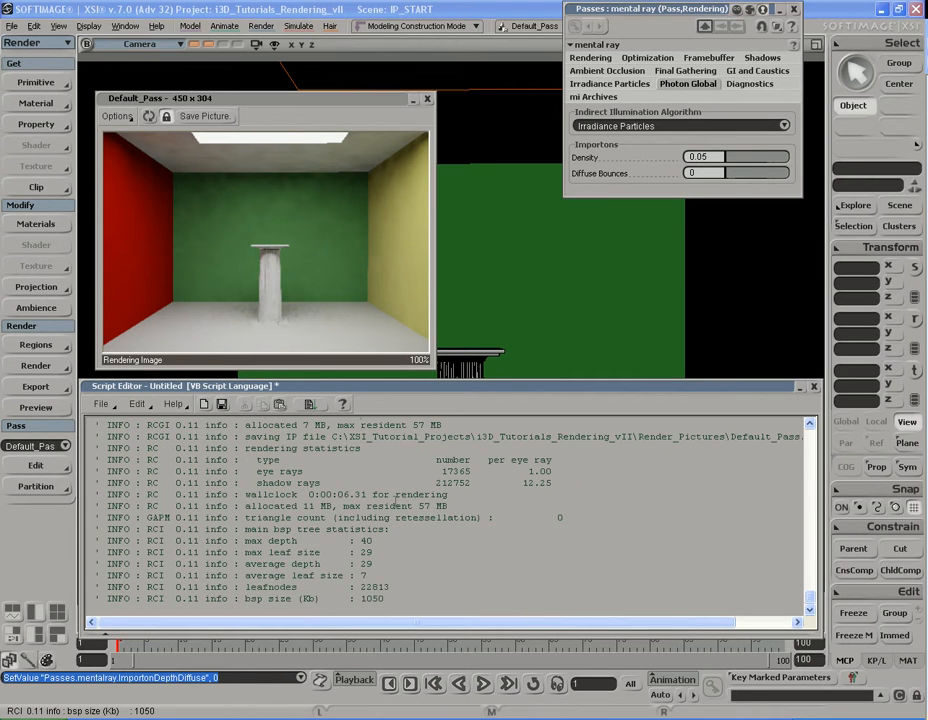
left_click(396, 494)
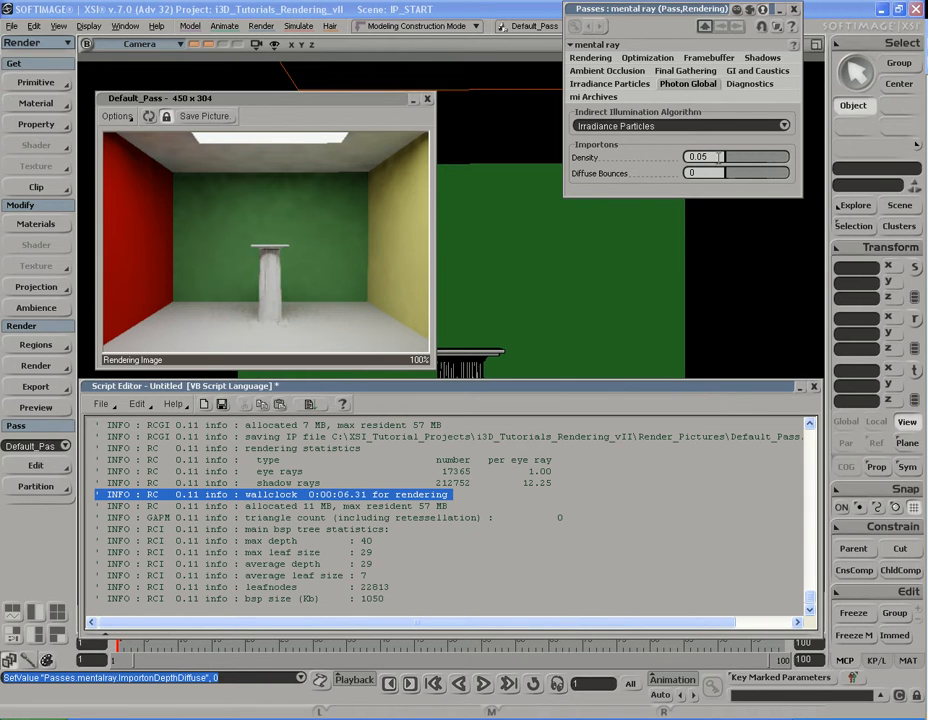
left_click(719, 157)
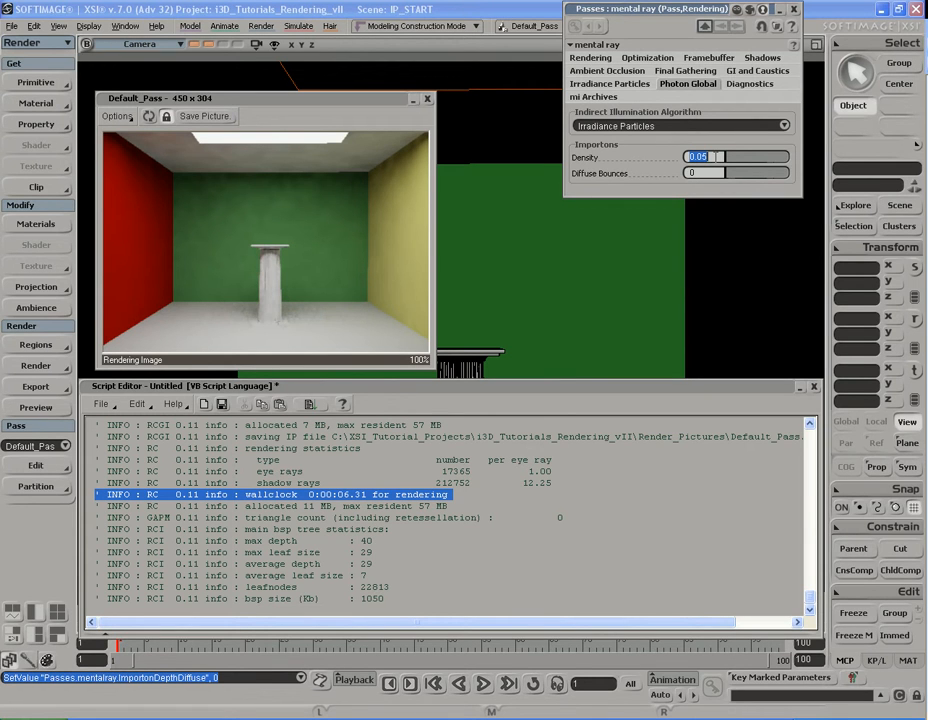
type(".07")
key("Tab")
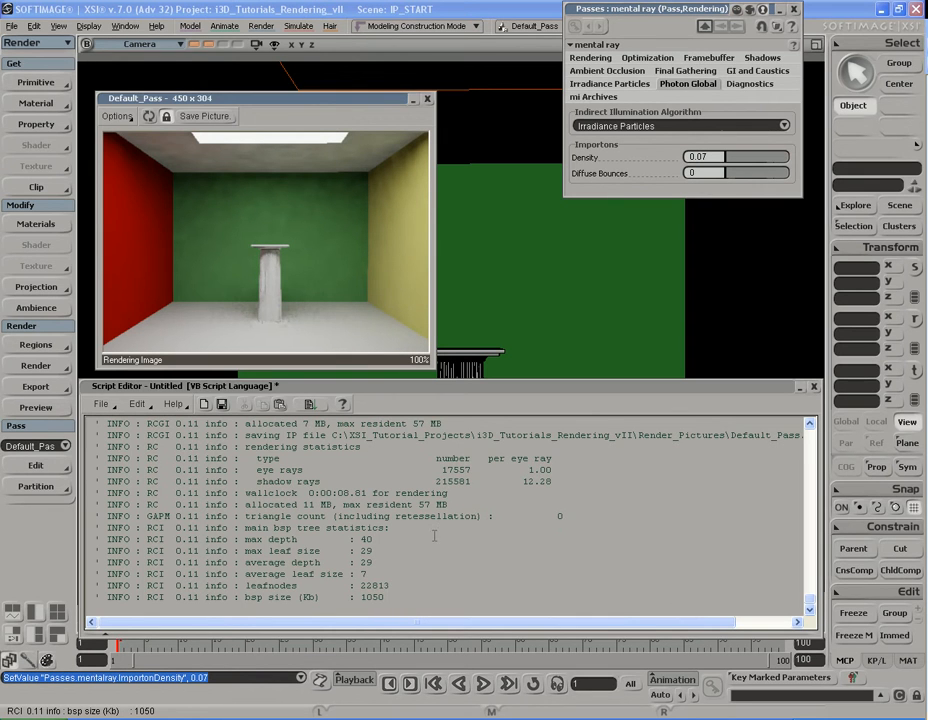
Check the irradiance particle count and render time of the 0.07 density render in the log.
scroll(399, 515, "up", 2)
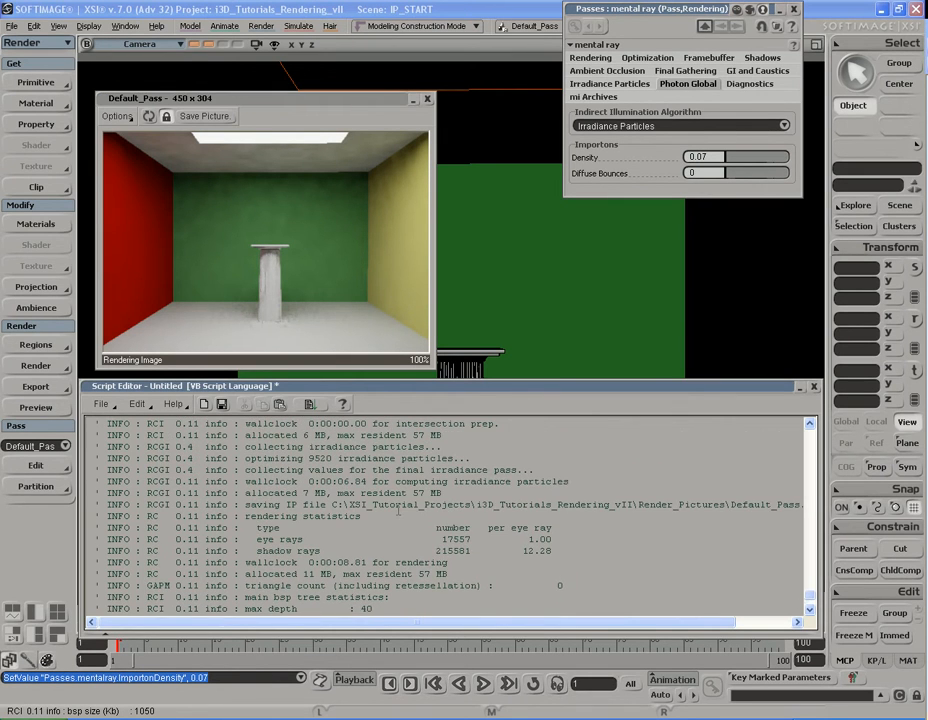
scroll(399, 511, "up", 1)
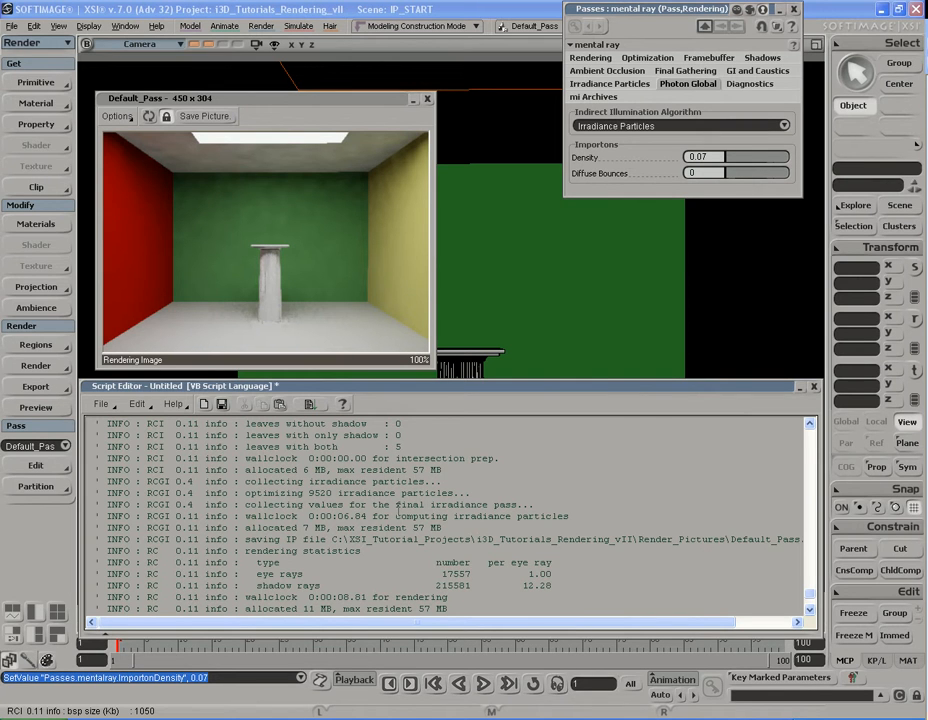
scroll(399, 511, "down", 3)
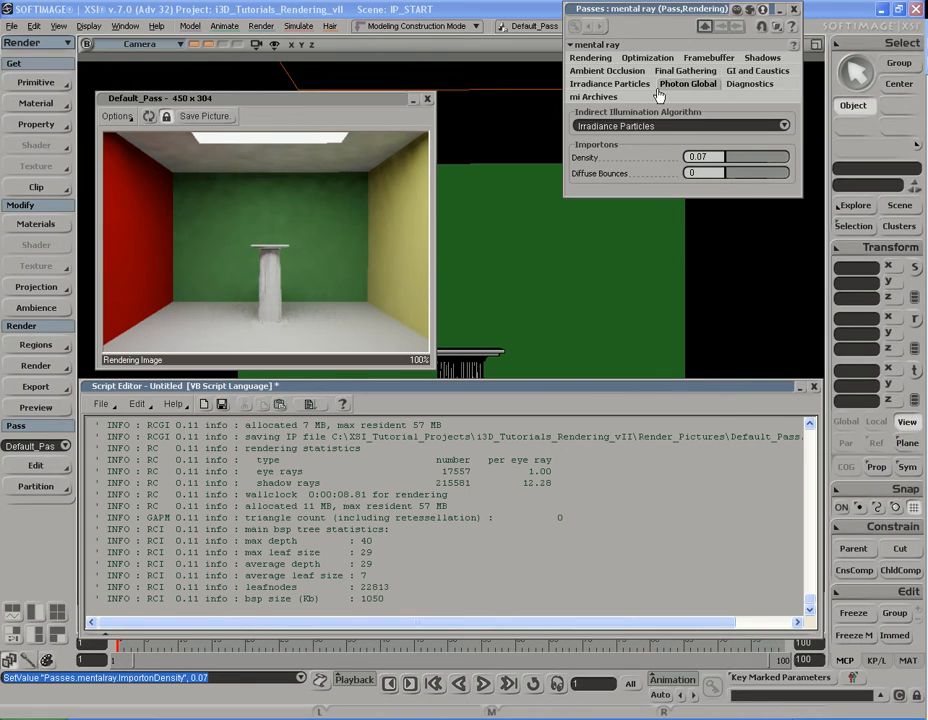
Set the irradiance particle rays to 64 and render a second preview.
left_click(624, 85)
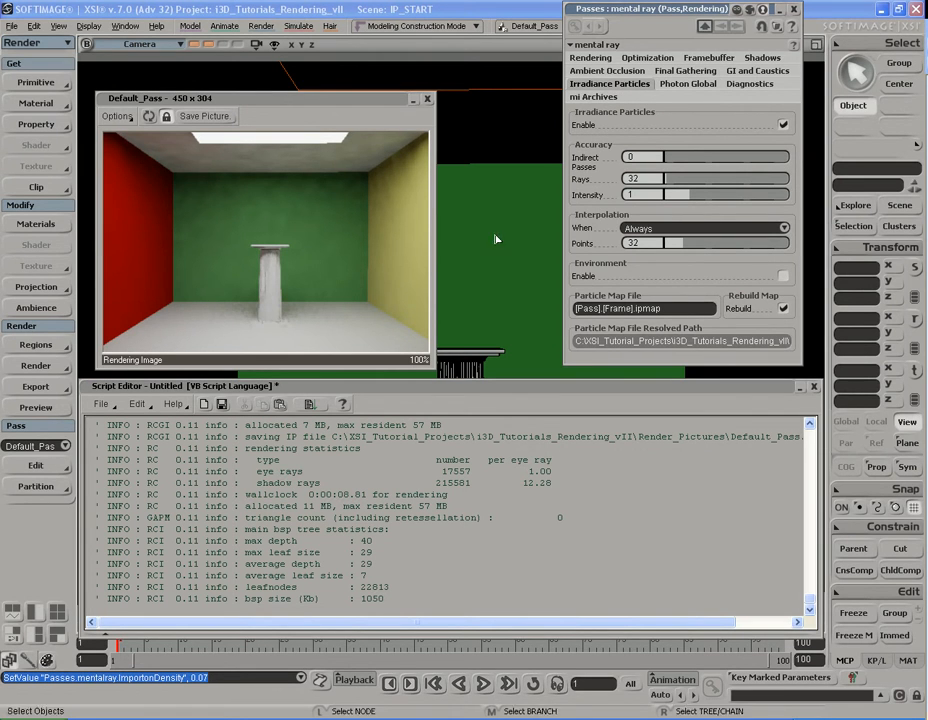
left_click_drag(309, 112, 312, 108)
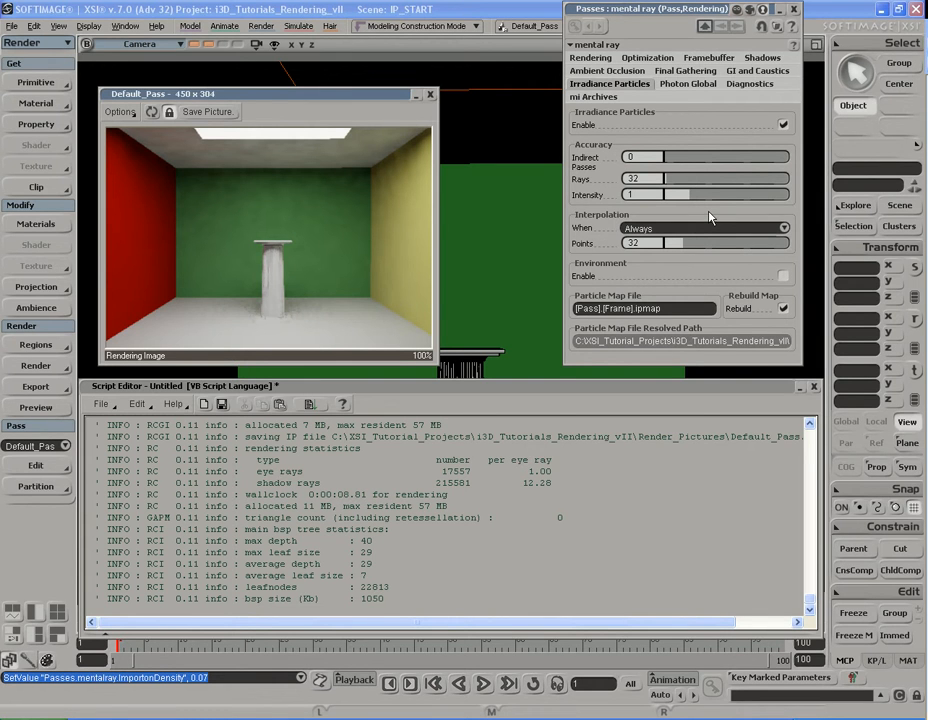
left_click(657, 178)
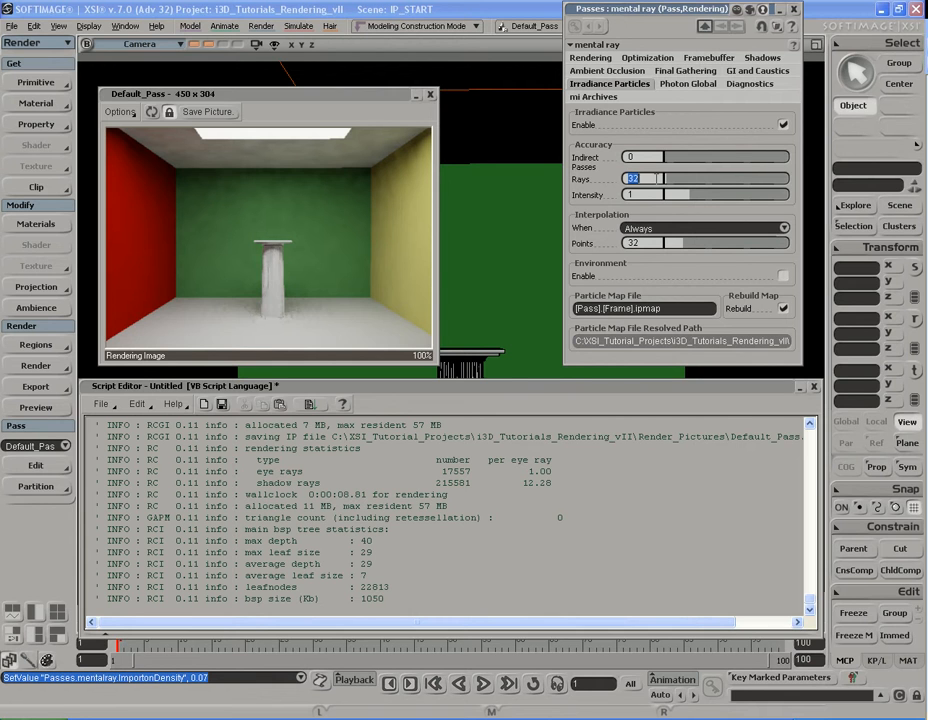
type("64")
key("Return")
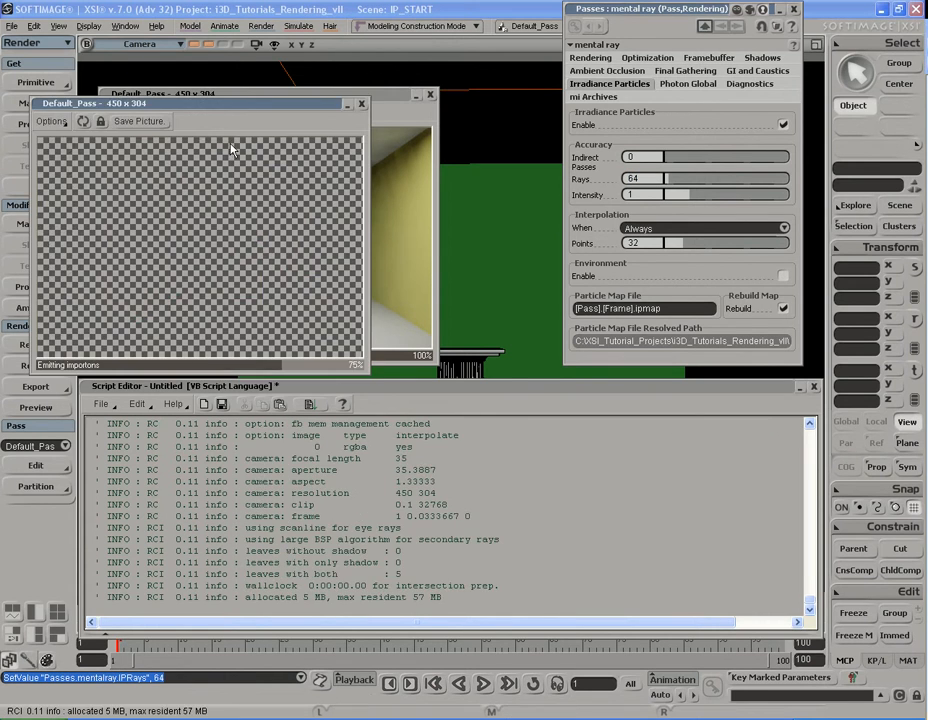
Arrange the two render previews side by side to compare the 32-ray and 64-ray results.
left_click_drag(213, 98, 538, 106)
left_click_drag(333, 95, 253, 101)
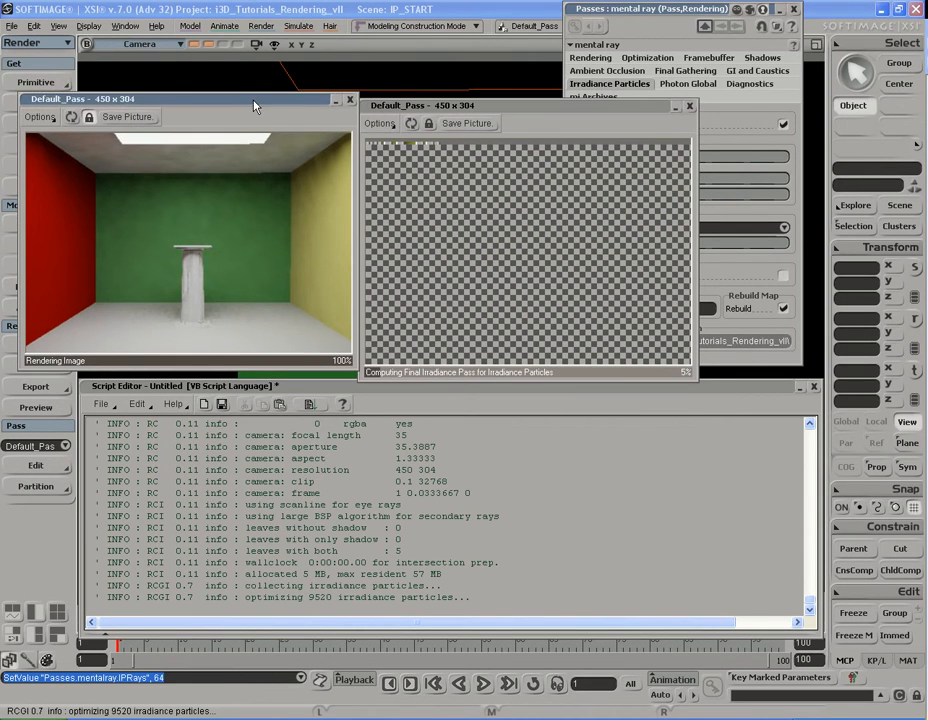
left_click_drag(419, 110, 422, 105)
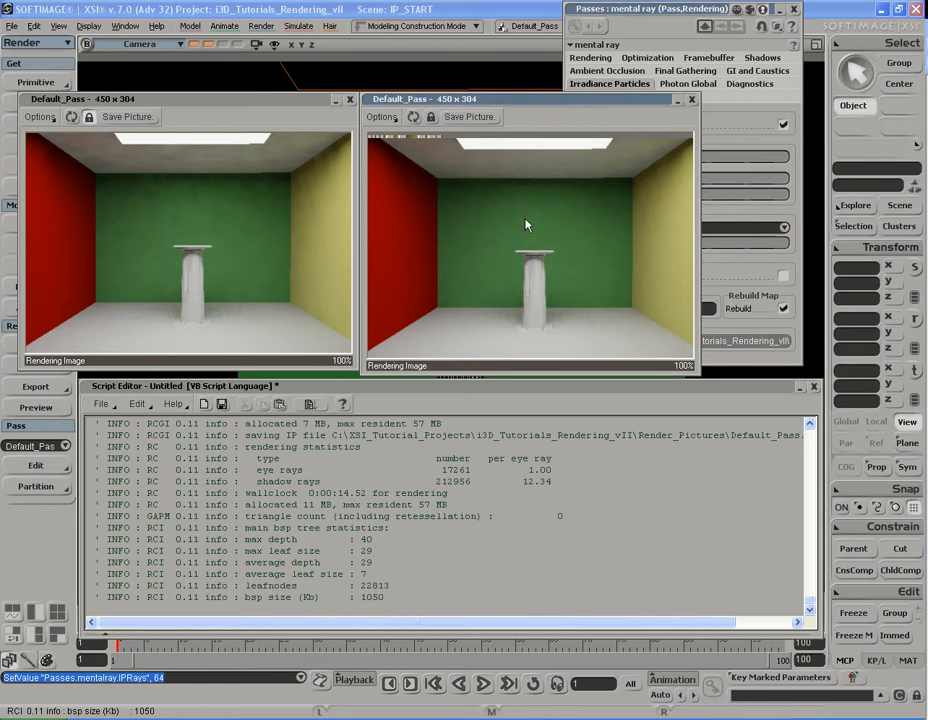
Close the older 32-ray preview, set the irradiance particle rays to 128 and re-render the remaining preview.
left_click(350, 100)
left_click_drag(437, 100, 165, 98)
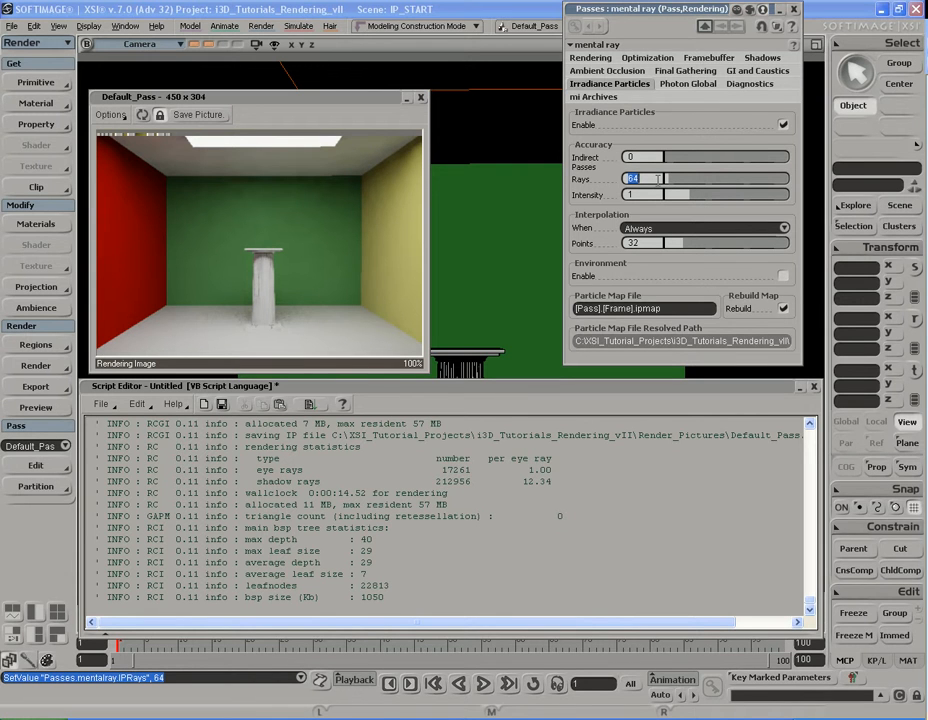
type("128")
key("Return")
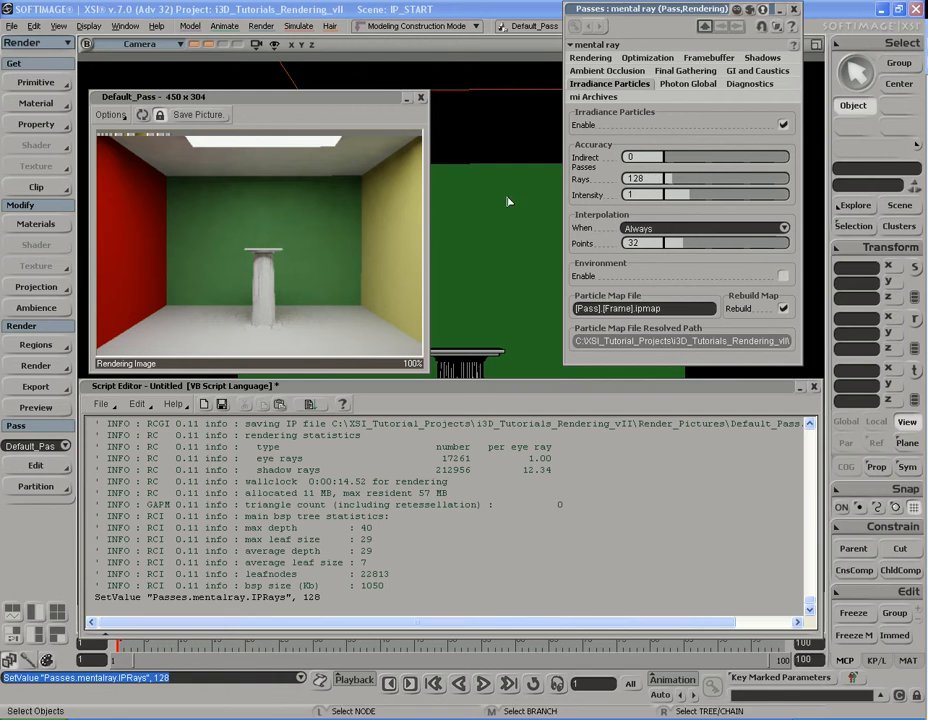
left_click(142, 116)
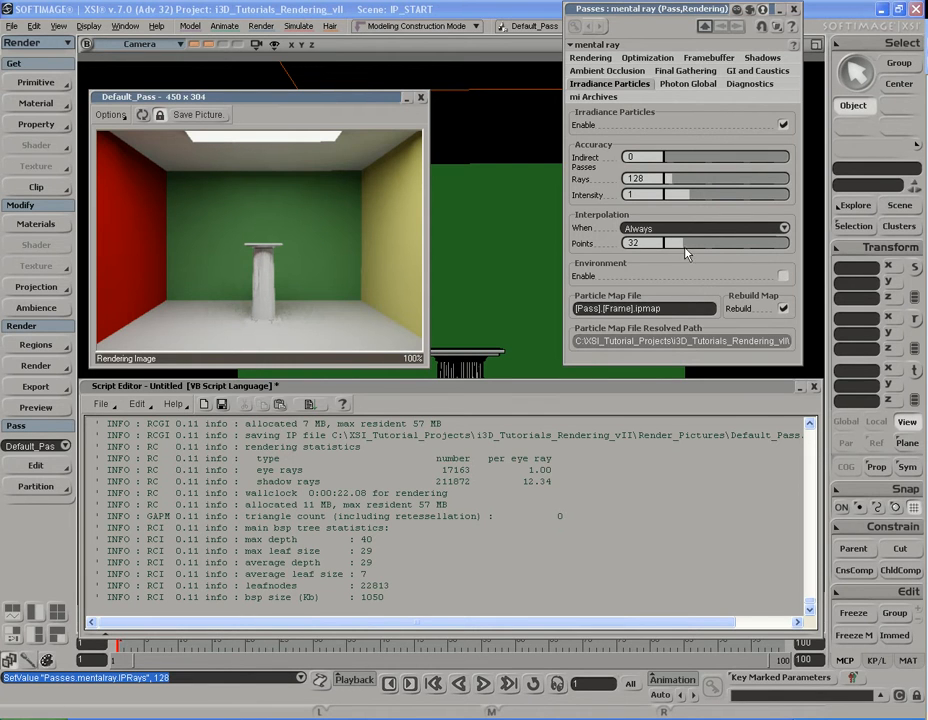
Set the irradiance particle rays to 256, re-render the preview and check its wallclock time in the log.
left_click(655, 178)
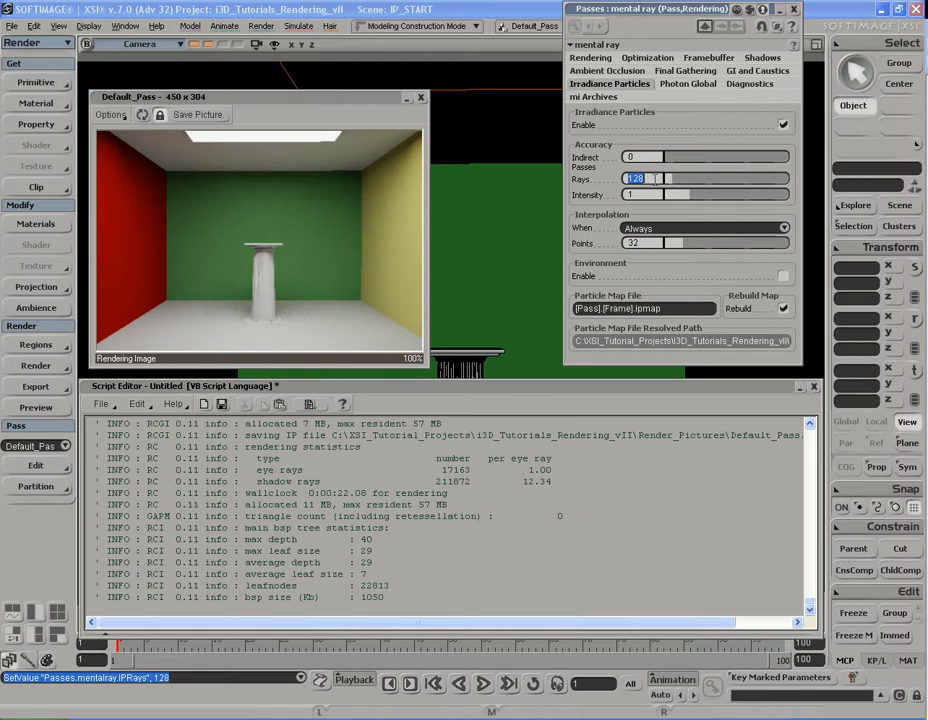
type("256")
key("Return")
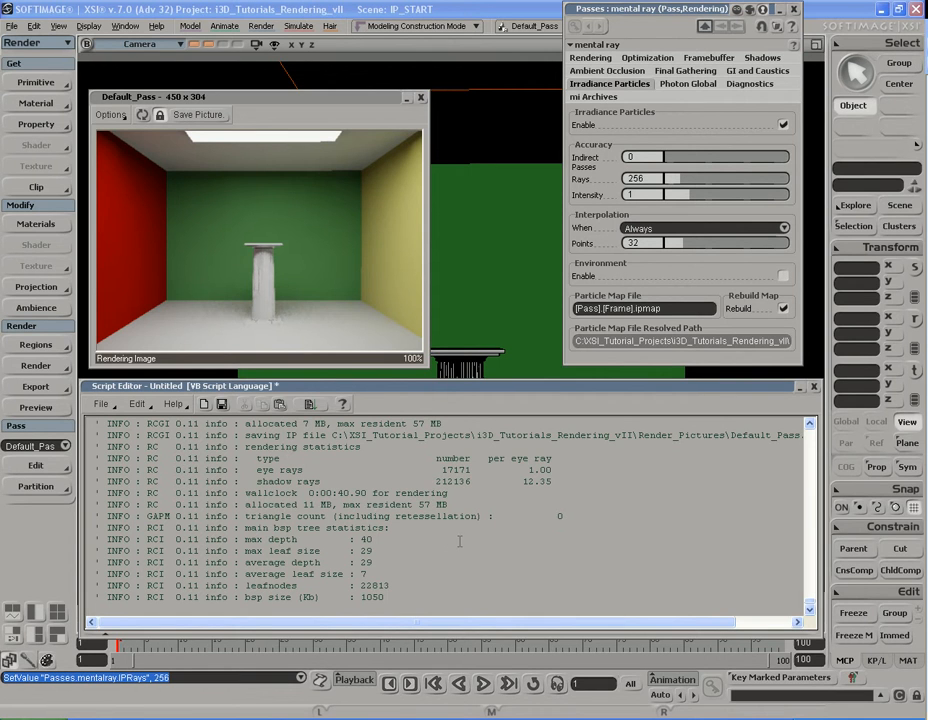
triple_click(345, 493)
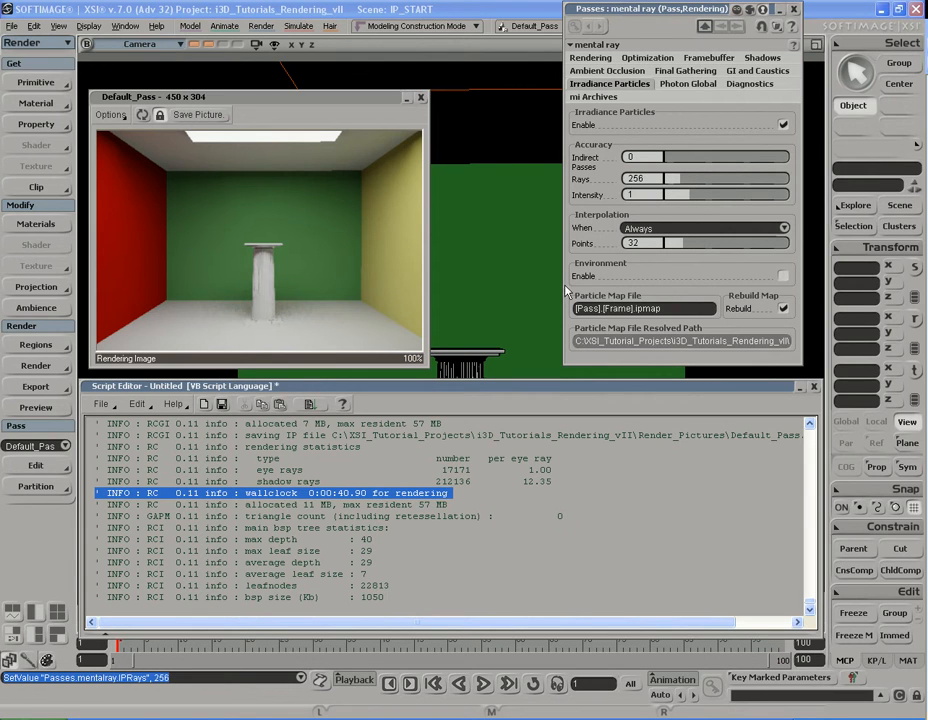
Turn off rebuilding of the particle map and re-render the preview from the saved map.
left_click(656, 243)
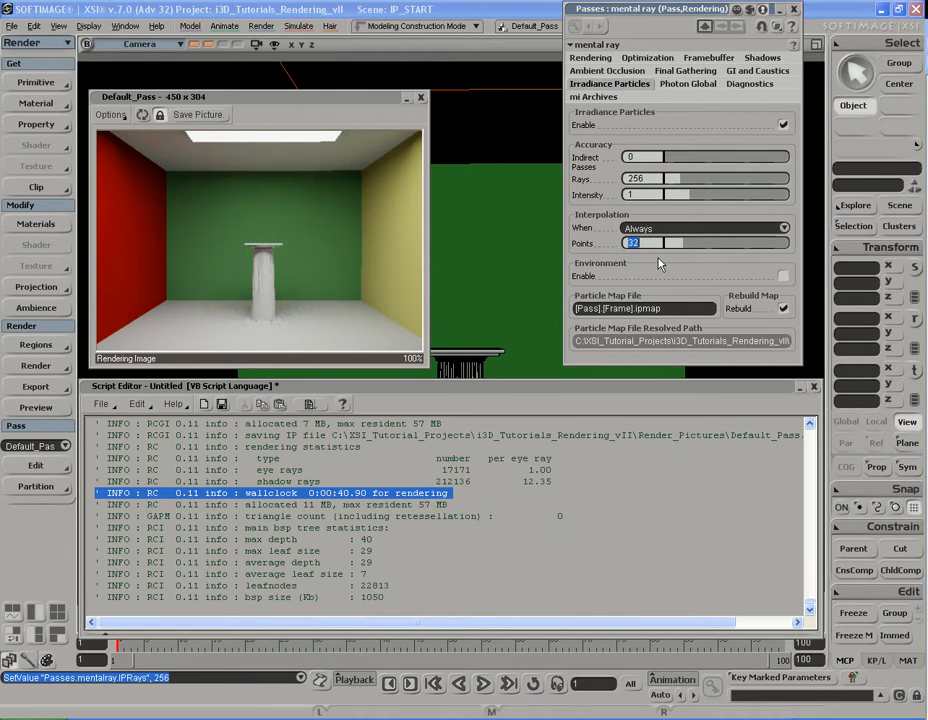
left_click(783, 309)
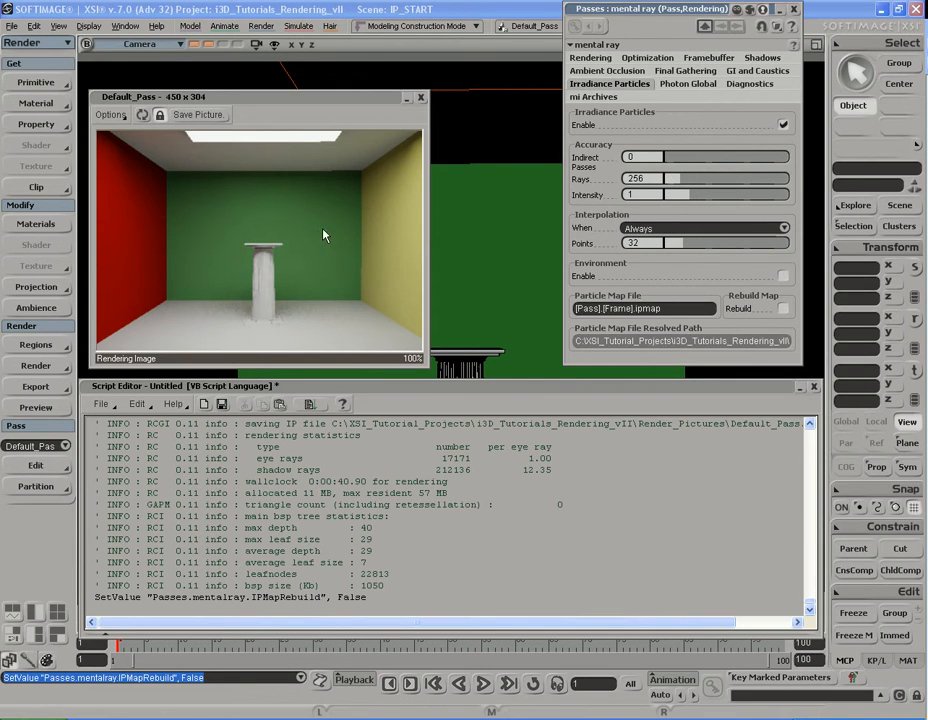
left_click(142, 117)
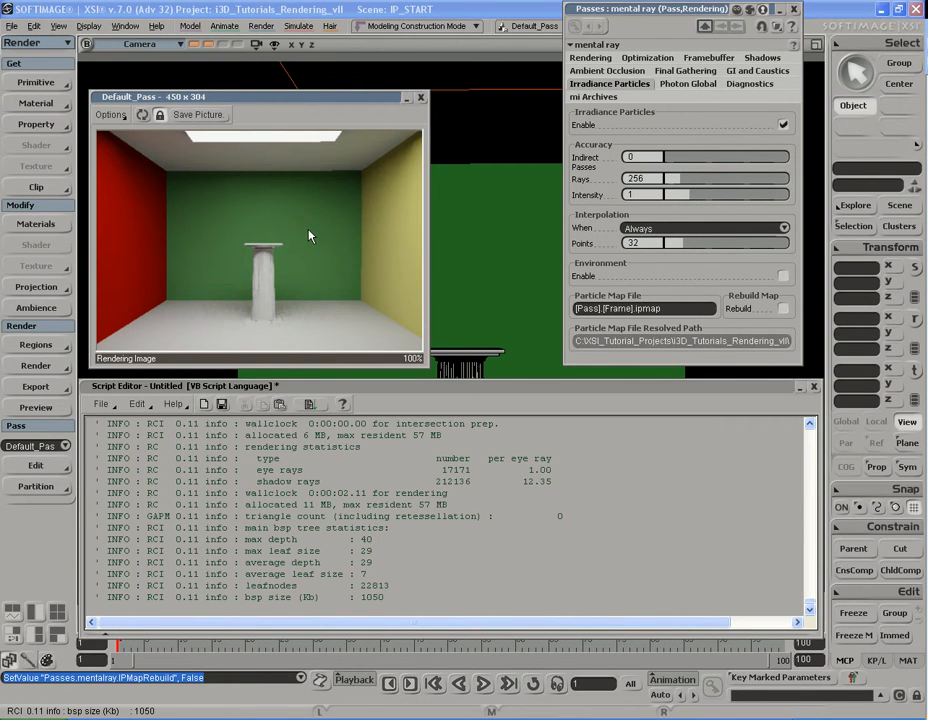
Raise the irradiance particle rays to 1164 and re-render the preview with map rebuilding off.
double_click(657, 243)
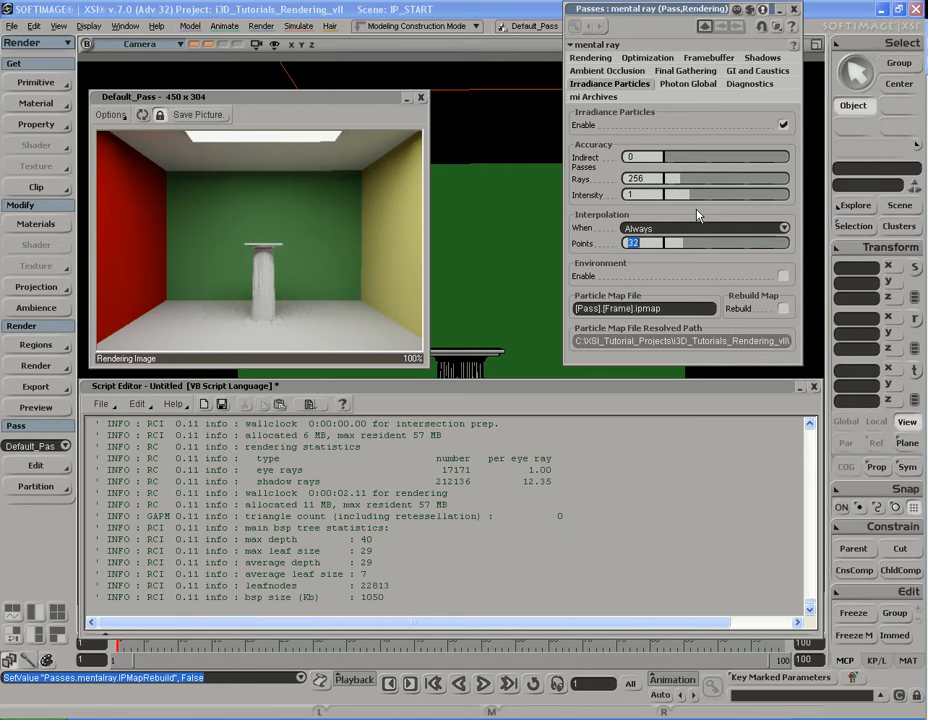
left_click(655, 178)
left_click_drag(679, 186, 736, 180)
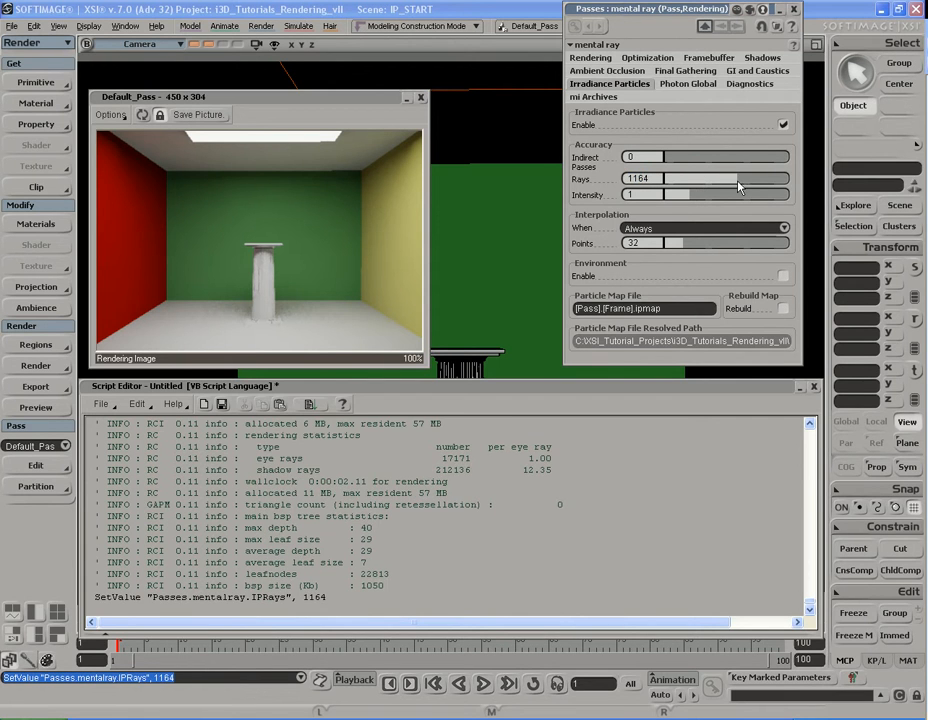
left_click(143, 116)
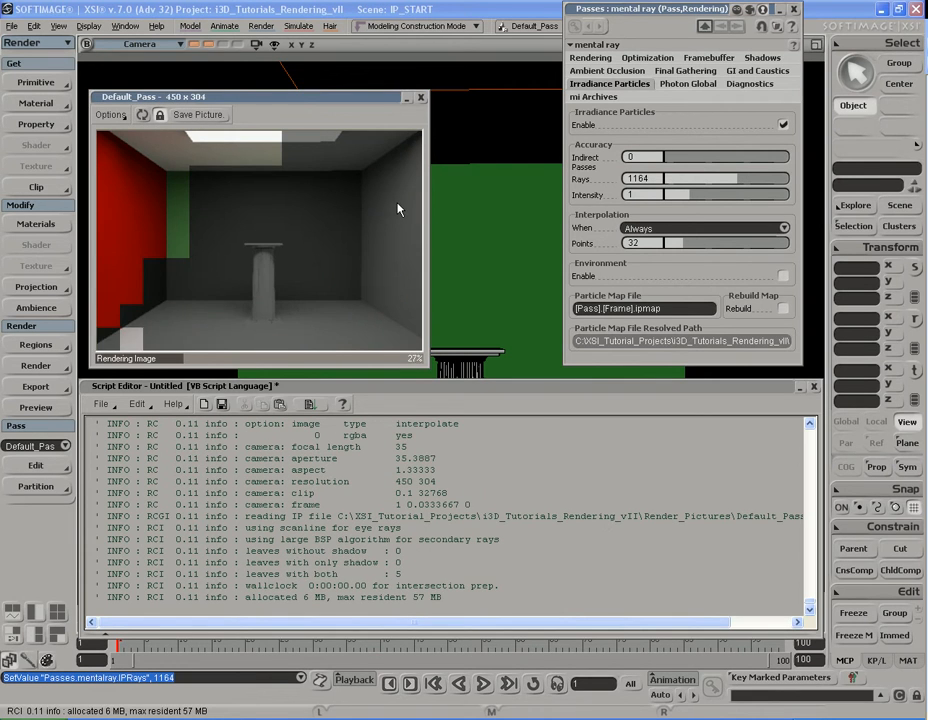
Set the irradiance particle rays back to 256.
double_click(655, 180)
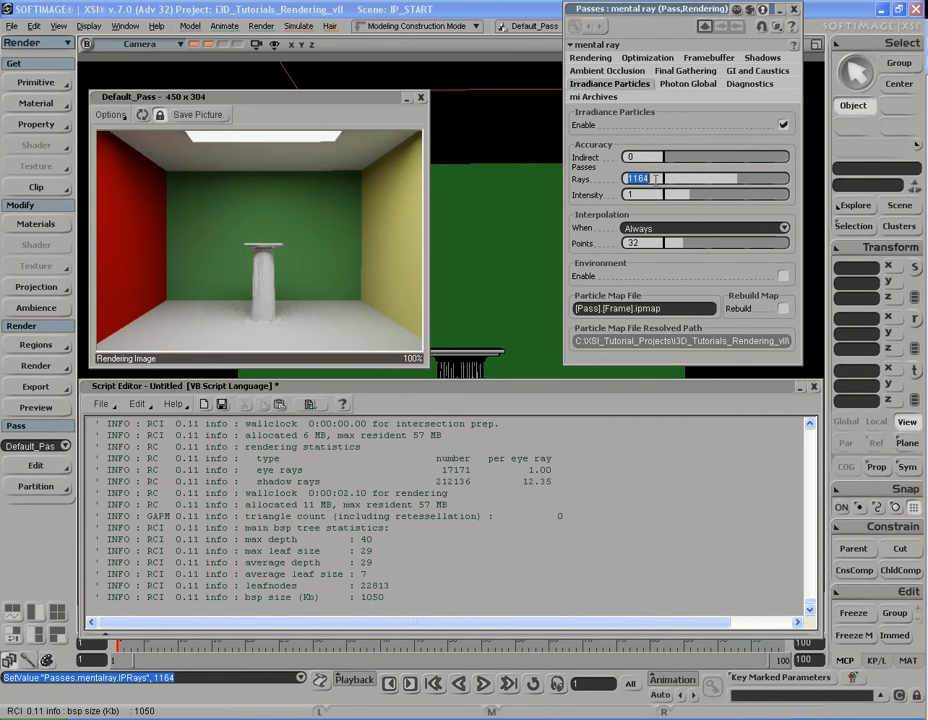
type("256")
key("Return")
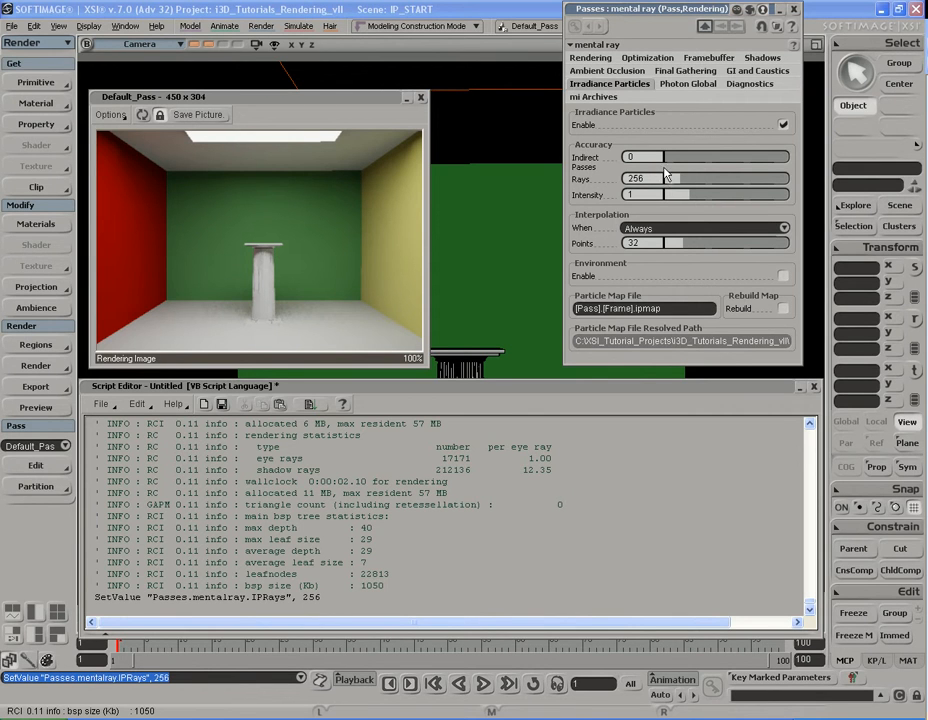
Raise the irradiance particle intensity to 5, render a second preview and place it beside the original for comparison.
left_click(652, 157)
left_click(655, 180)
key("Tab")
left_click_drag(691, 206, 804, 197)
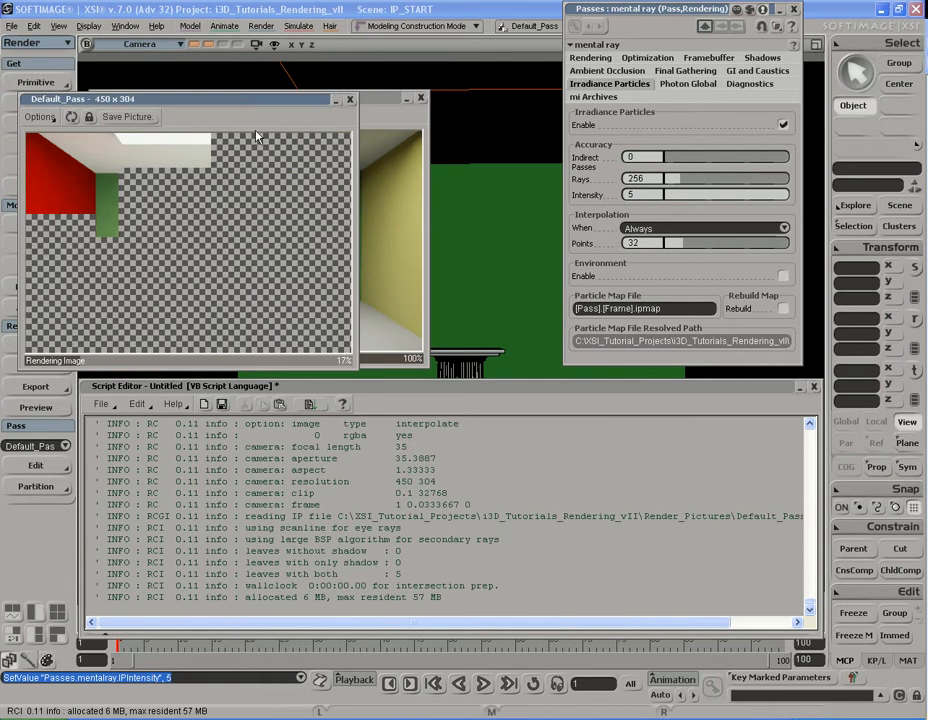
left_click_drag(227, 101, 614, 100)
left_click_drag(376, 98, 353, 100)
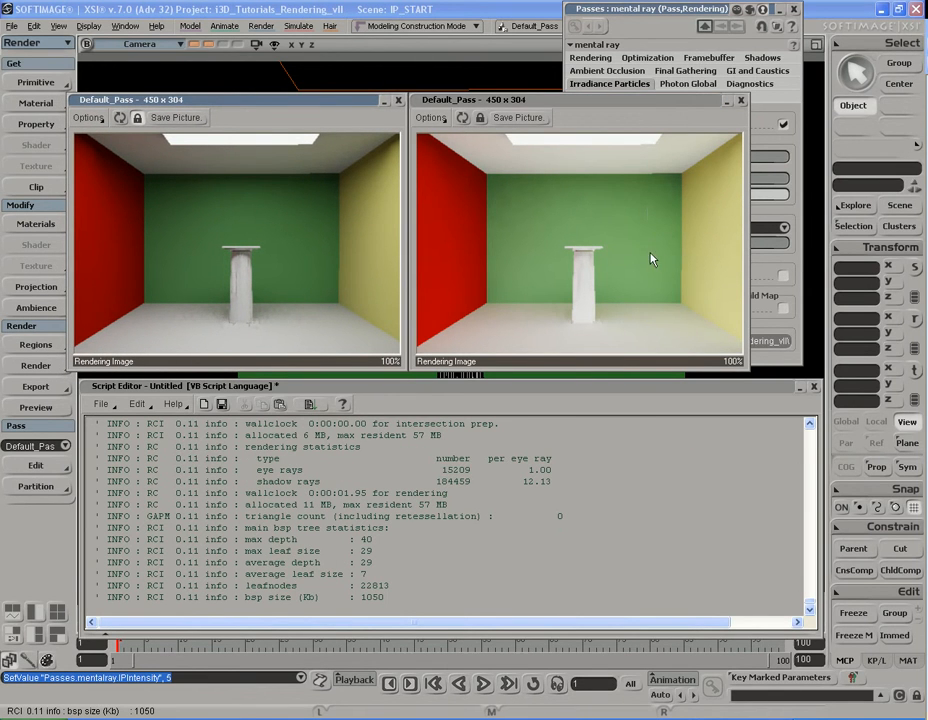
Close the intensity 5 preview and set the irradiance particle intensity back to 1.
left_click(740, 100)
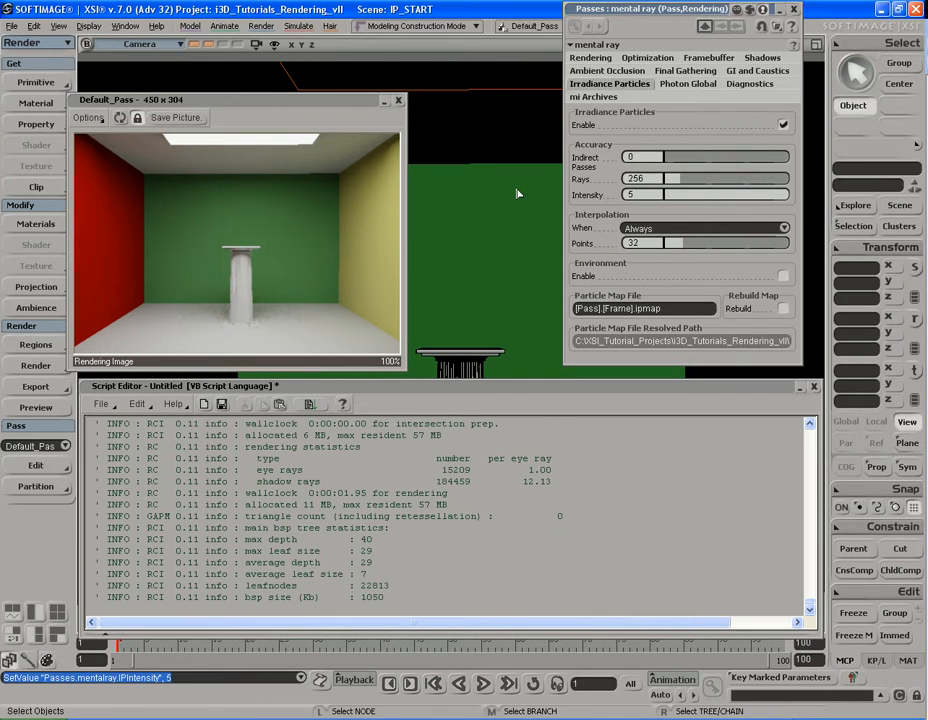
left_click(652, 195)
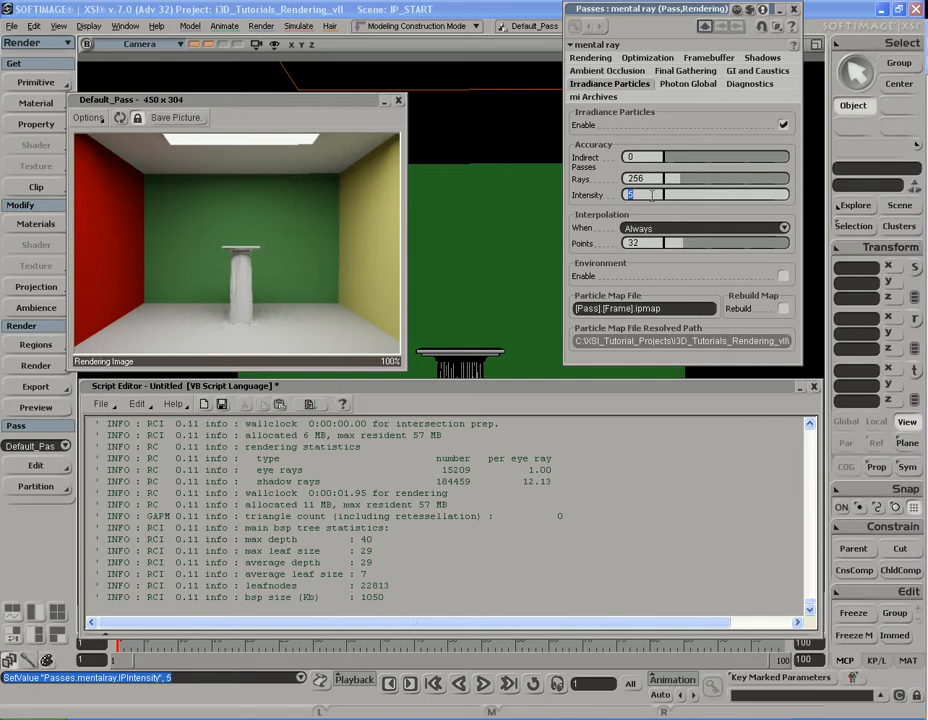
type("1")
key("Return")
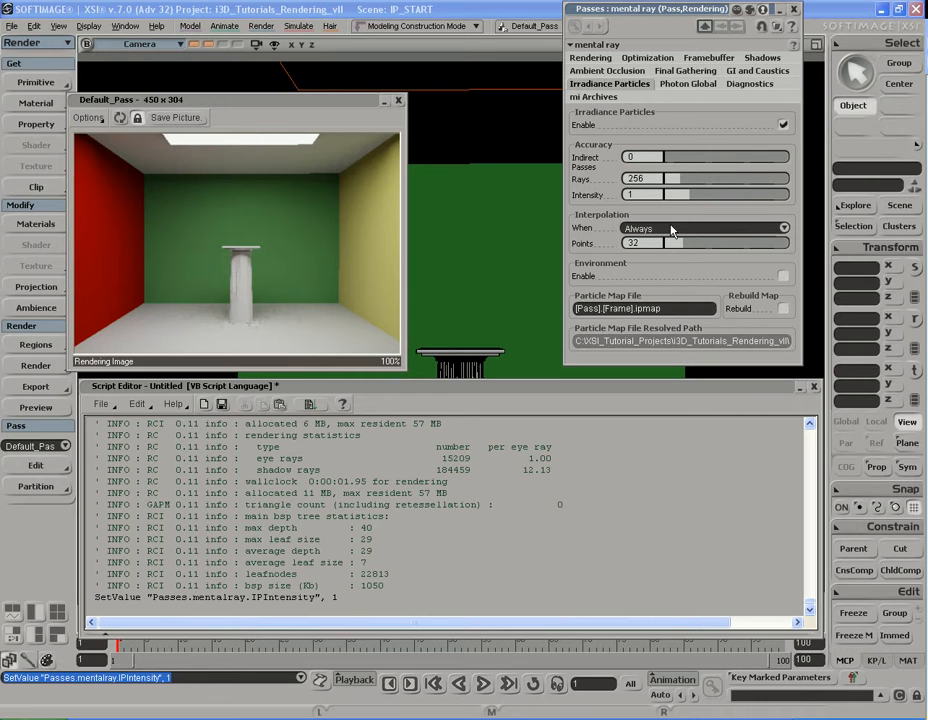
Set the irradiance particle interpolation to Never and start a new preview render beside the existing one.
left_click(673, 234)
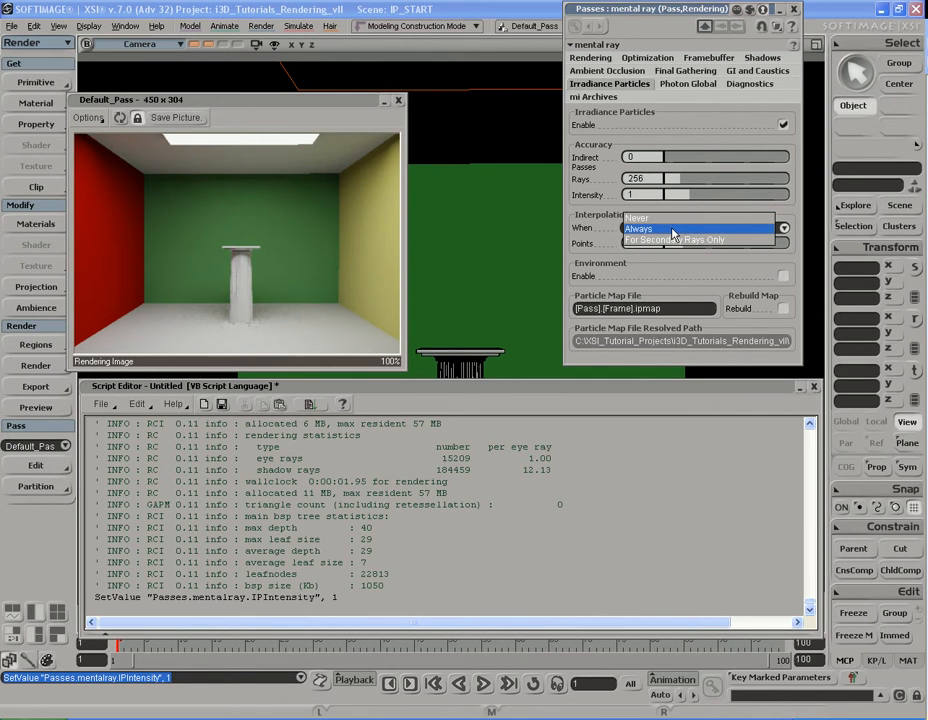
left_click(655, 218)
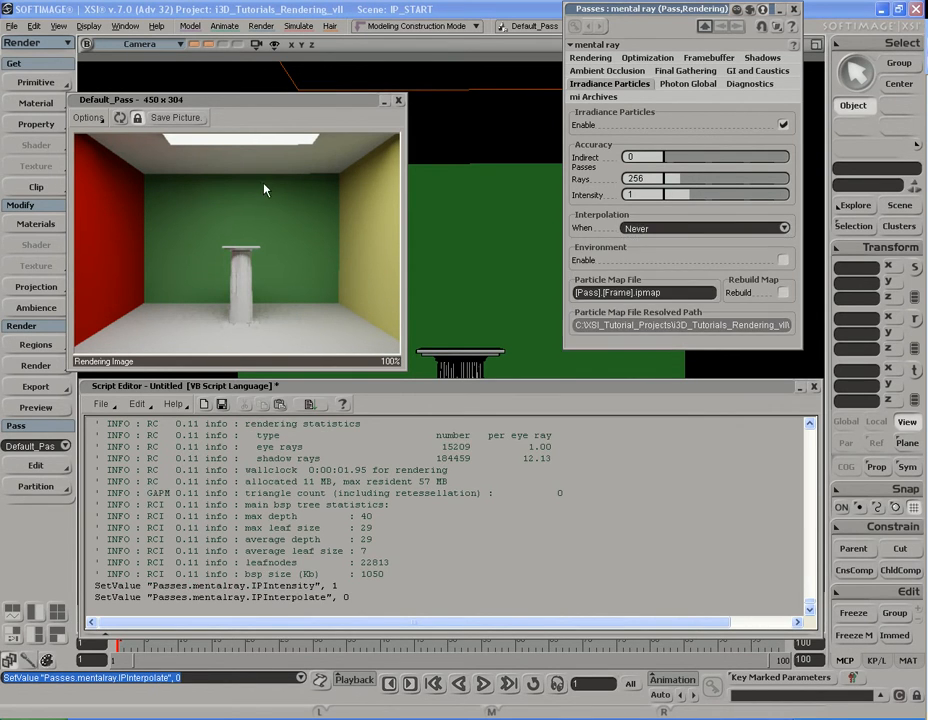
key("shift+r")
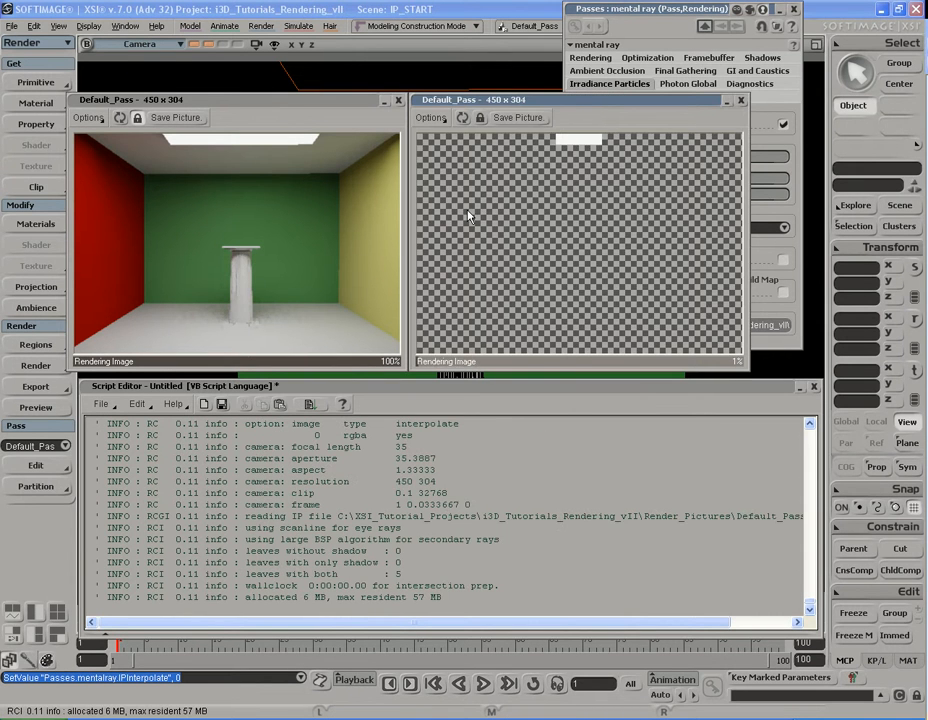
Replace the Never interpolation preview with a render using For Secondary Rays Only interpolation, and close that preview as well.
left_click(498, 100)
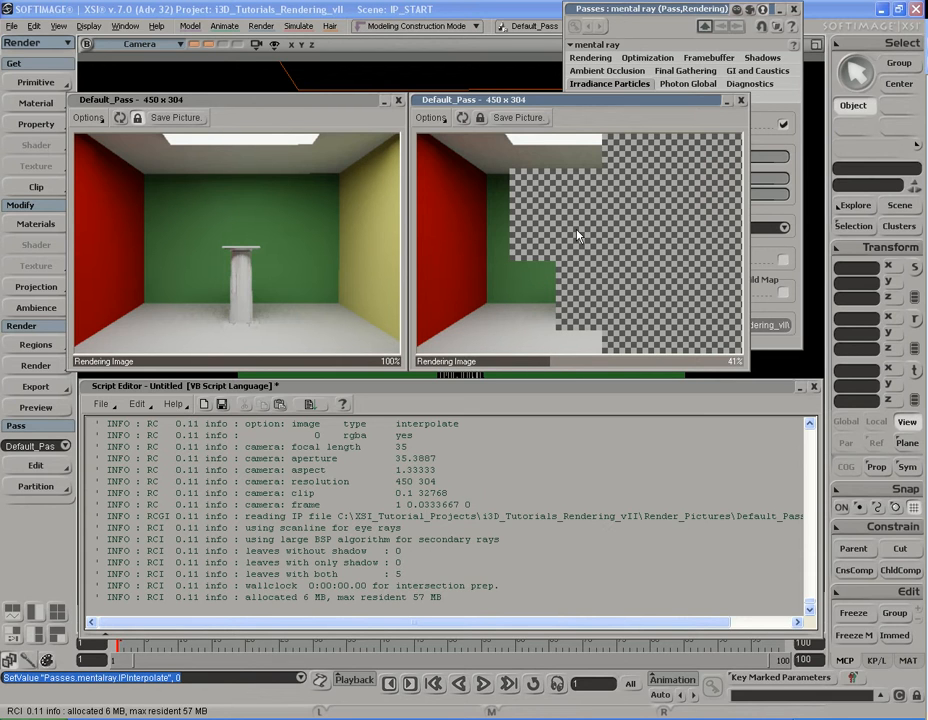
left_click(741, 101)
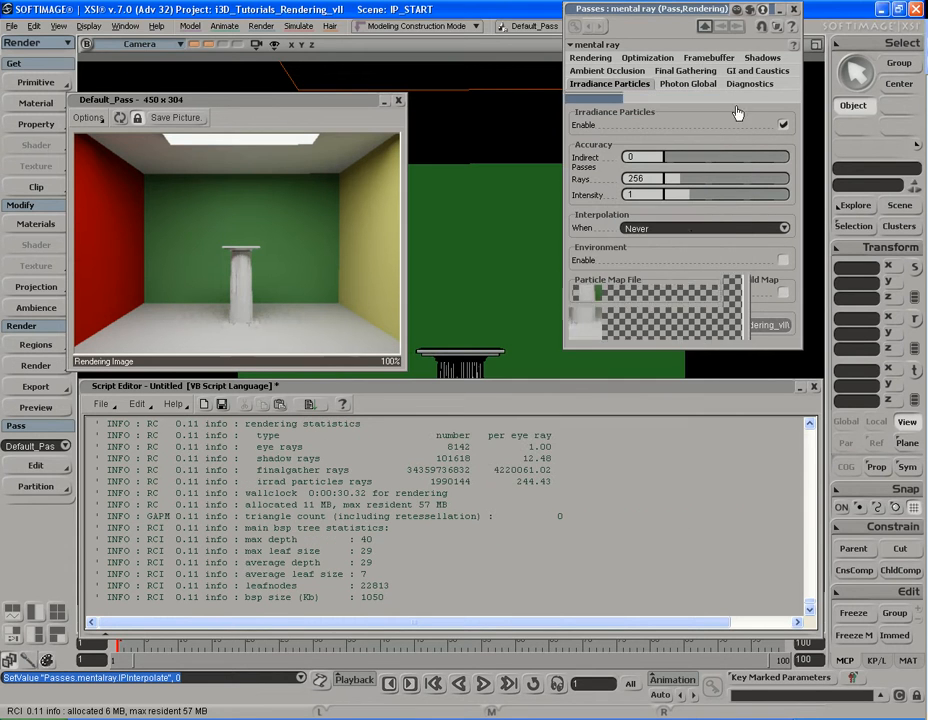
left_click(693, 229)
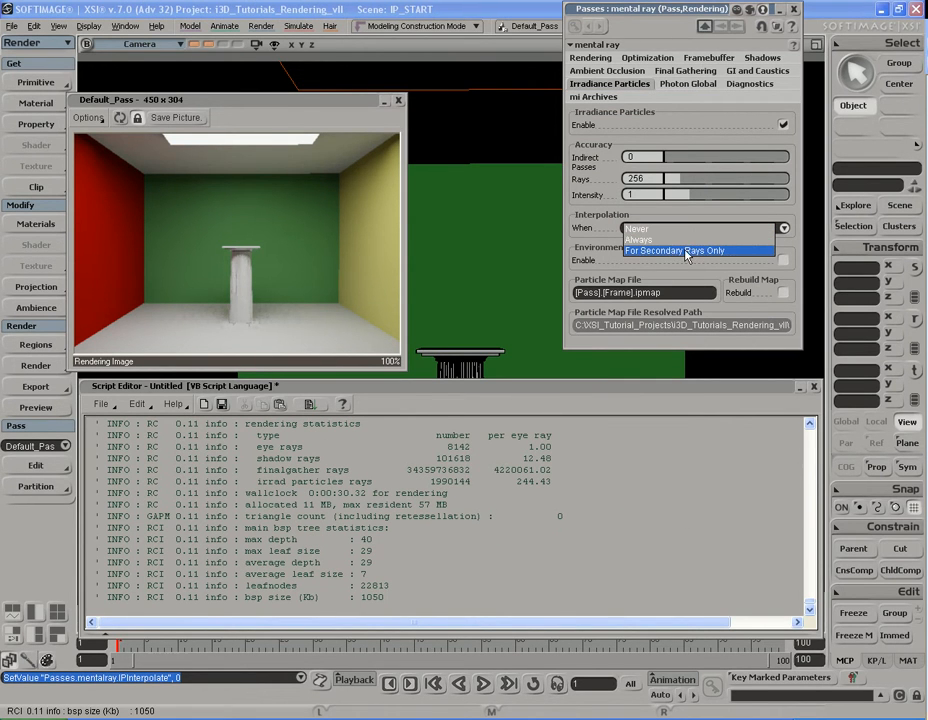
left_click(686, 251)
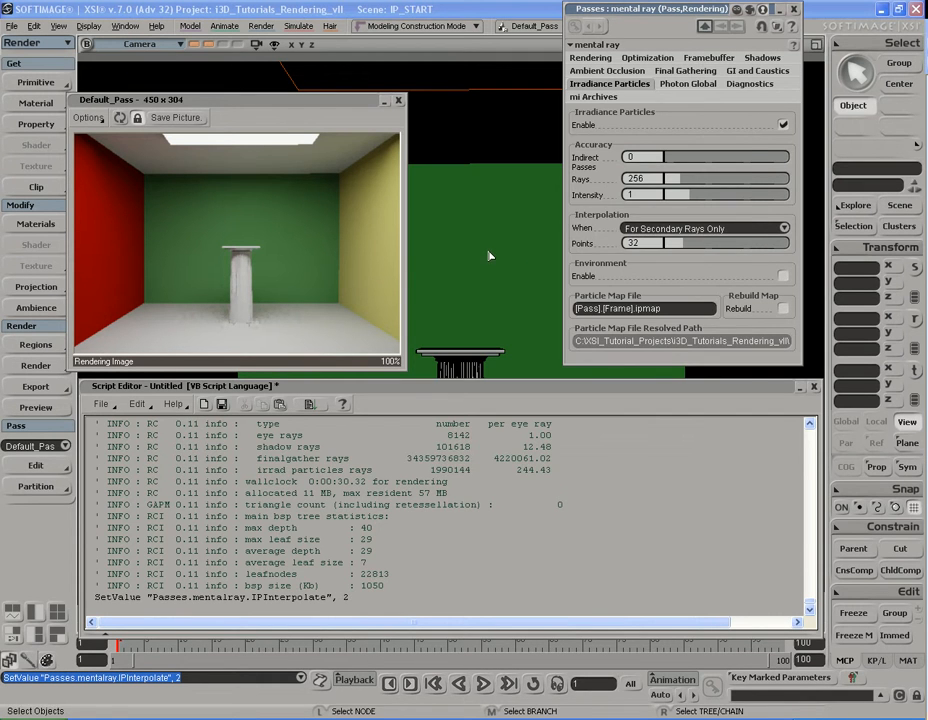
key("shift+q")
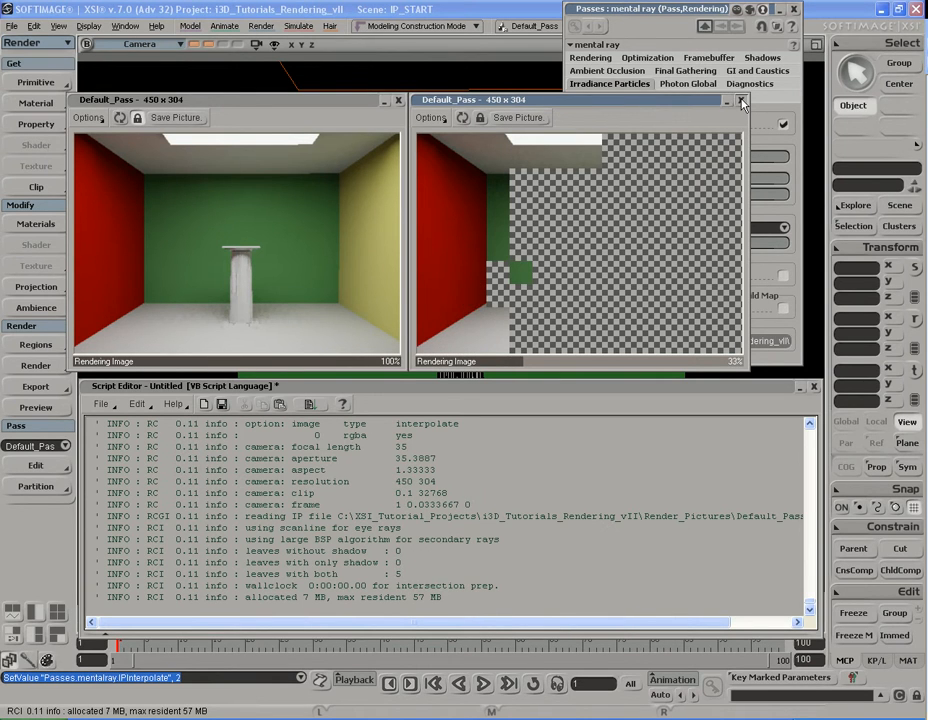
left_click(741, 101)
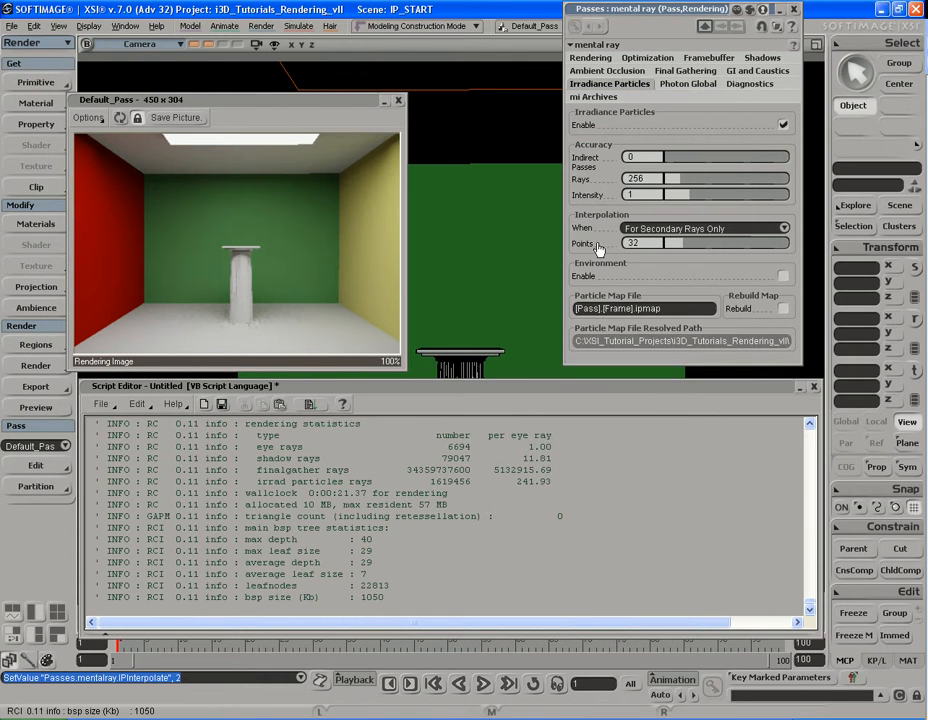
Set the irradiance particle interpolation to Always, shift the remaining preview window aside and re-render it.
left_click(659, 178)
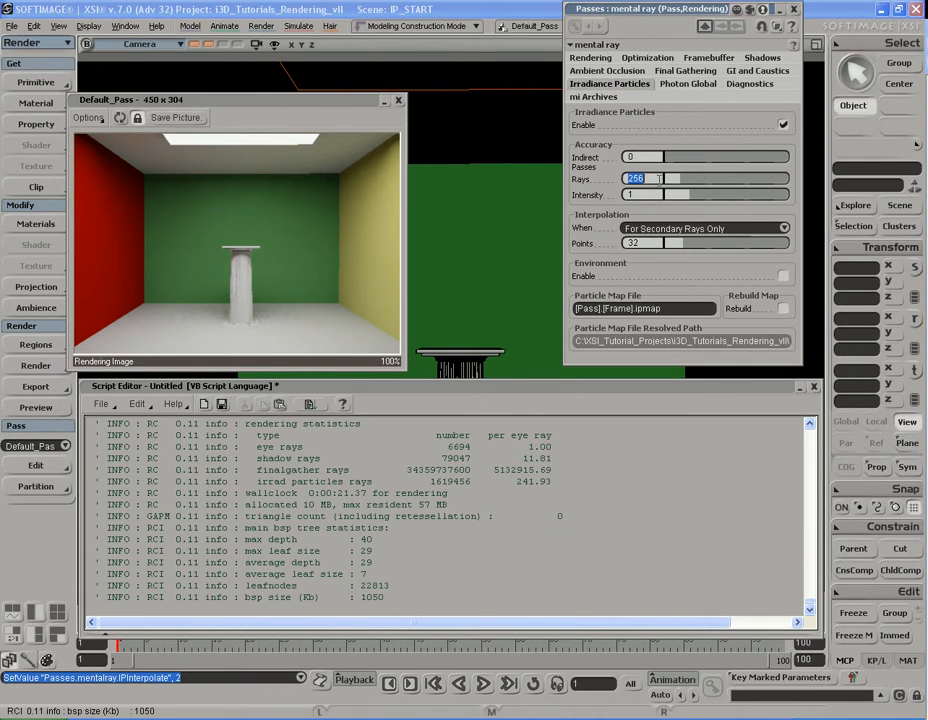
left_click(702, 228)
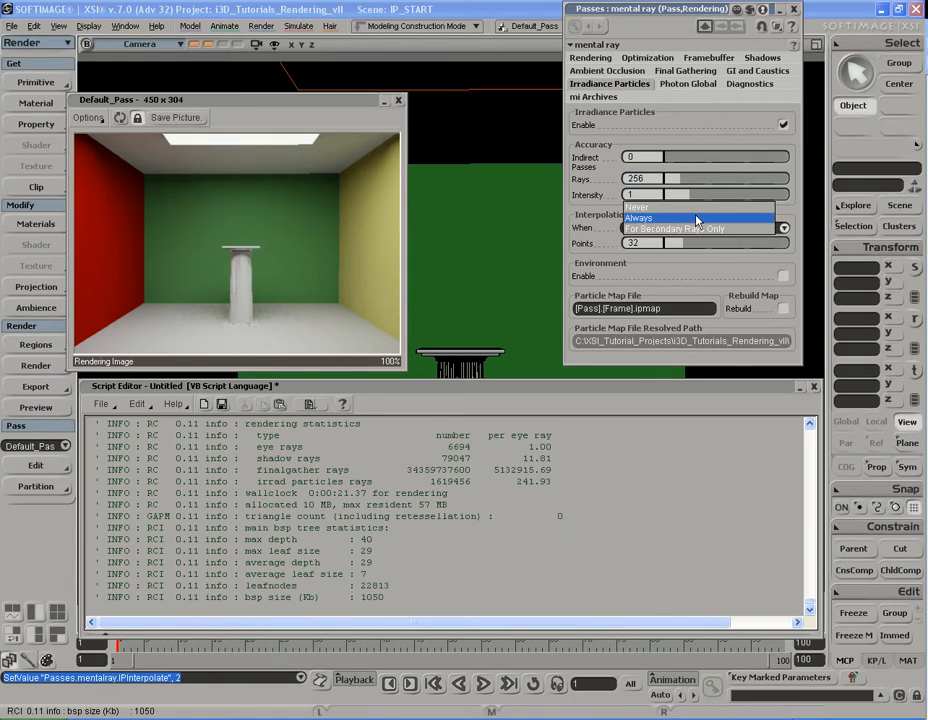
left_click(697, 219)
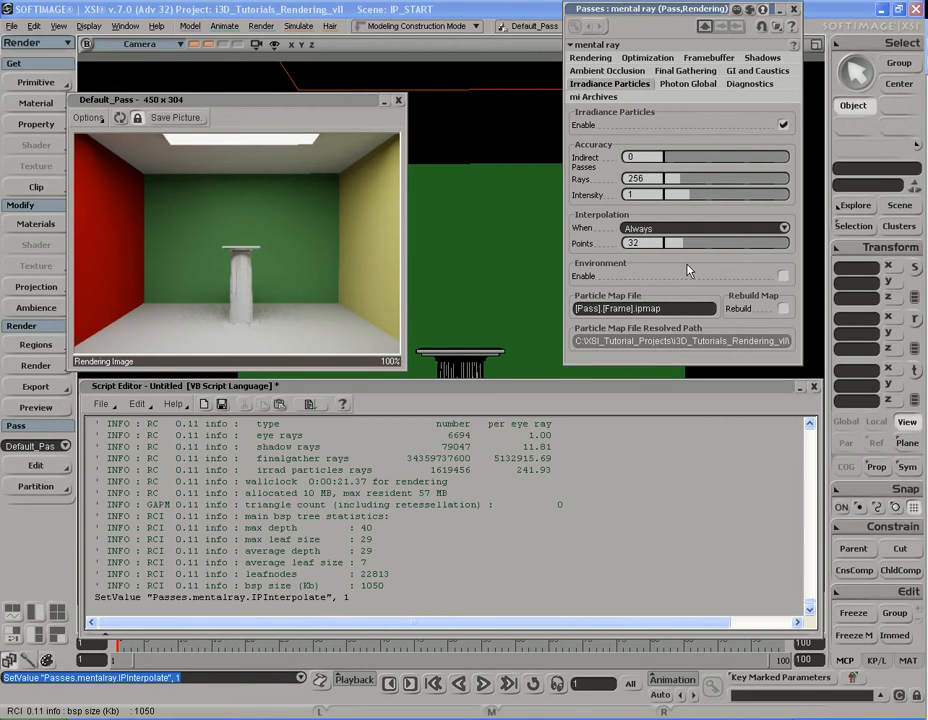
left_click(657, 243)
left_click_drag(270, 125, 224, 133)
left_click(69, 115)
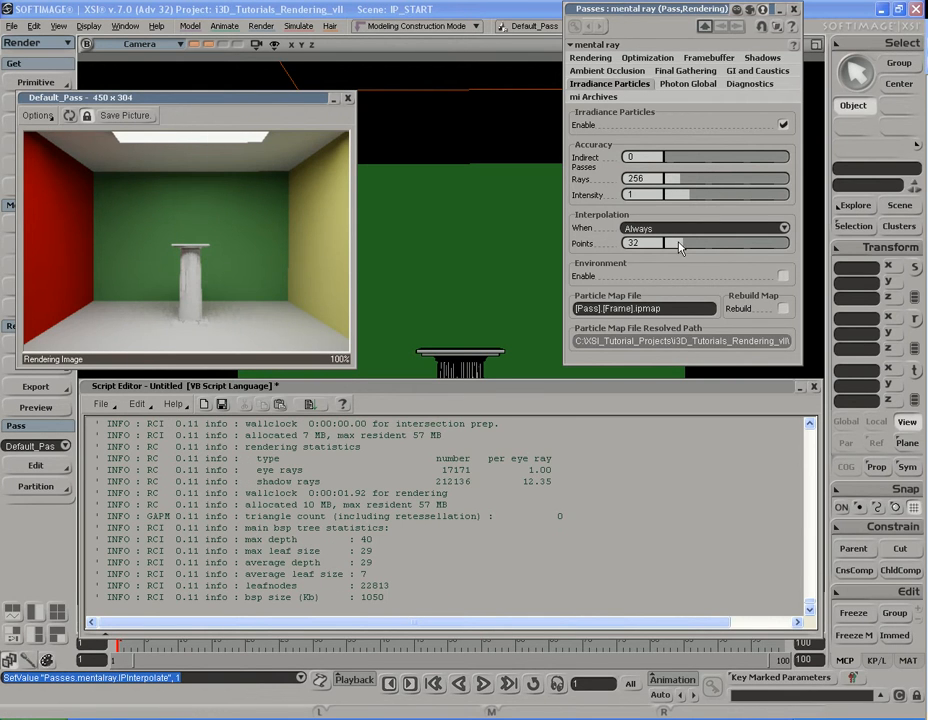
Lower the interpolation points to 3, render a second preview for comparison and close it.
left_click_drag(679, 248, 665, 245)
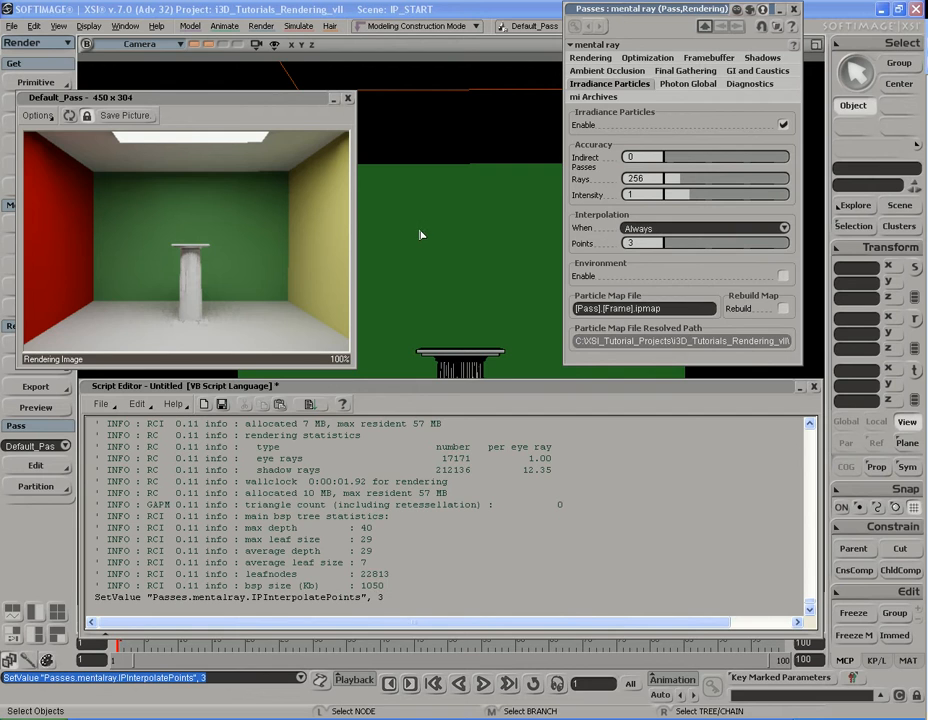
key("shift+r")
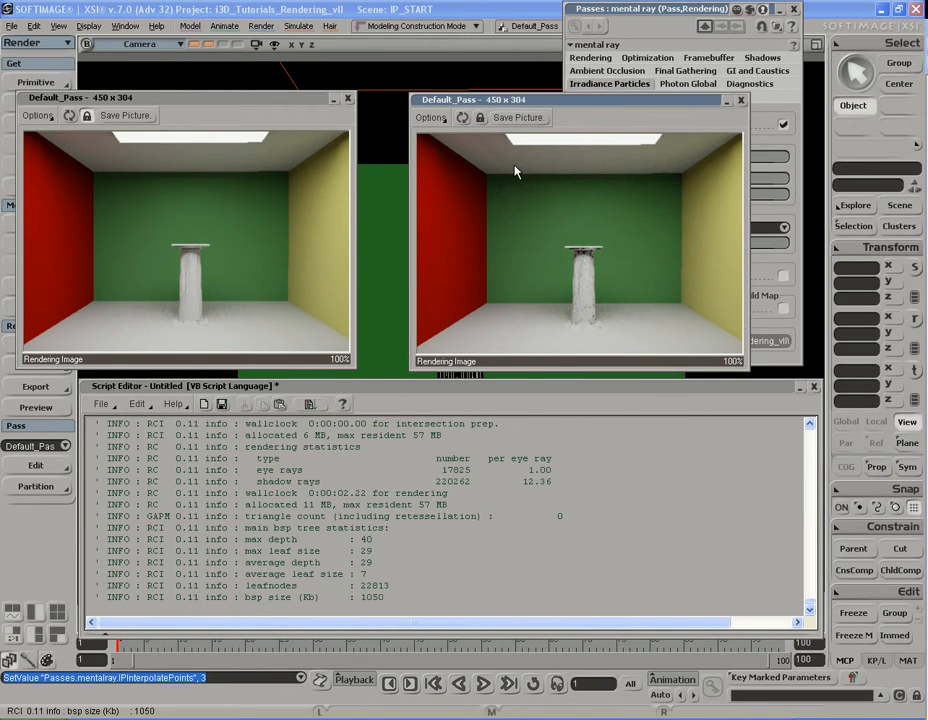
left_click(741, 101)
Set the interpolation points to 128, render a second preview and place it directly beside the first one.
left_click(658, 243)
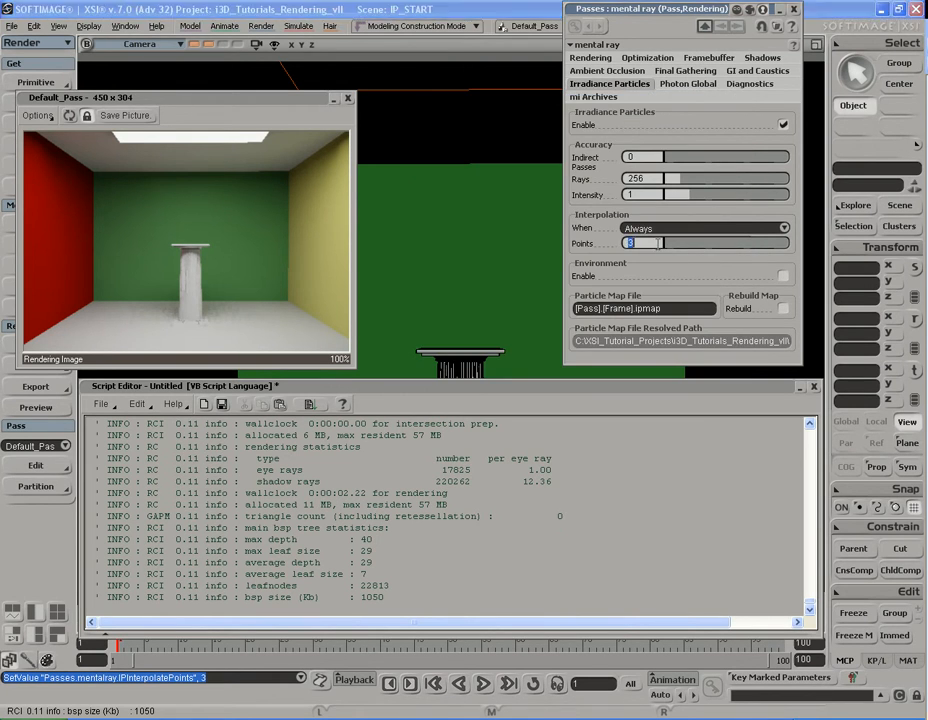
type("128")
key("Return")
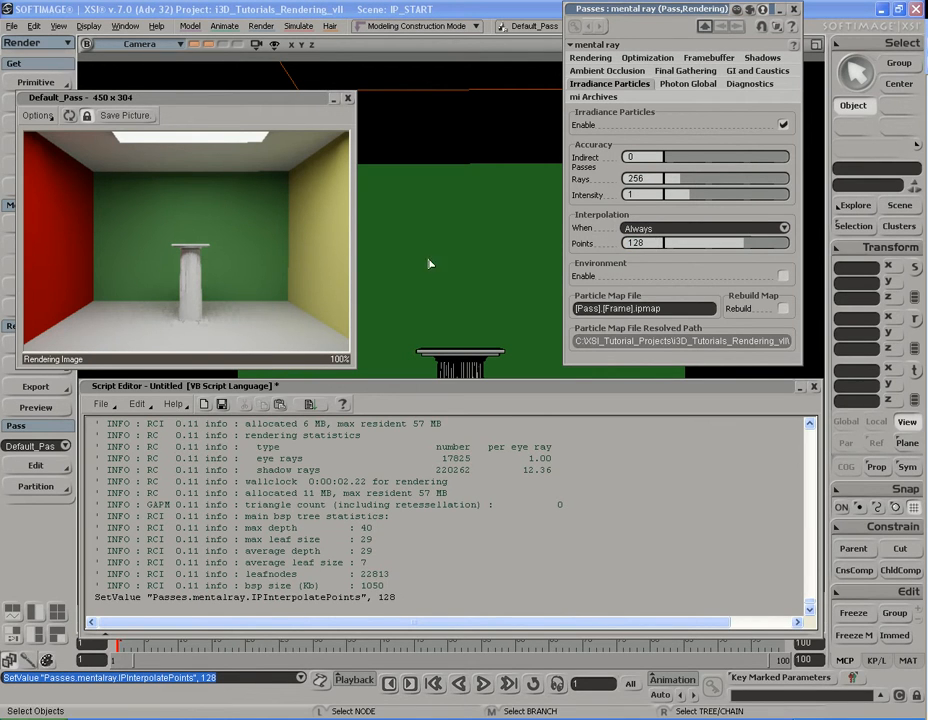
key("shift+r")
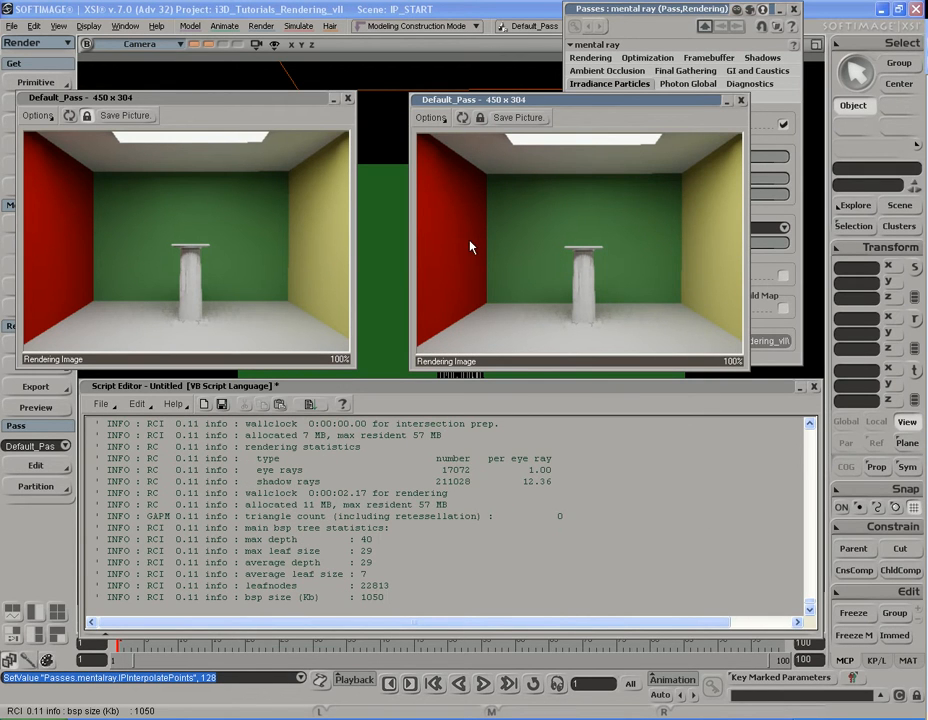
left_click_drag(502, 101, 450, 101)
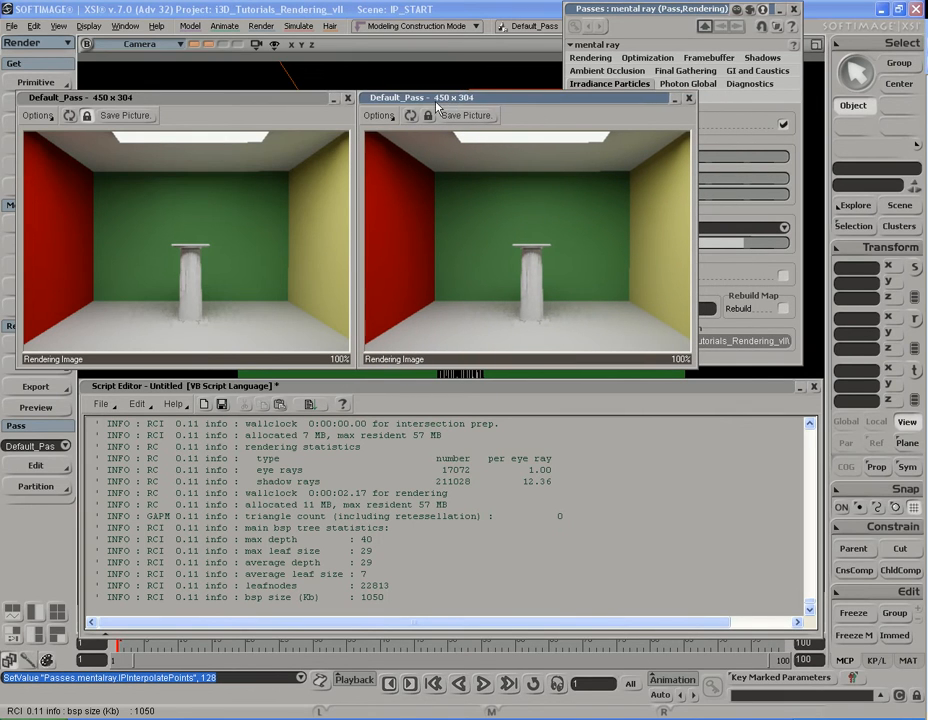
Compare the two previews, close the original one and move the 128-point preview into its place.
left_click(259, 155)
left_click(478, 219)
left_click(347, 97)
left_click_drag(456, 99, 195, 103)
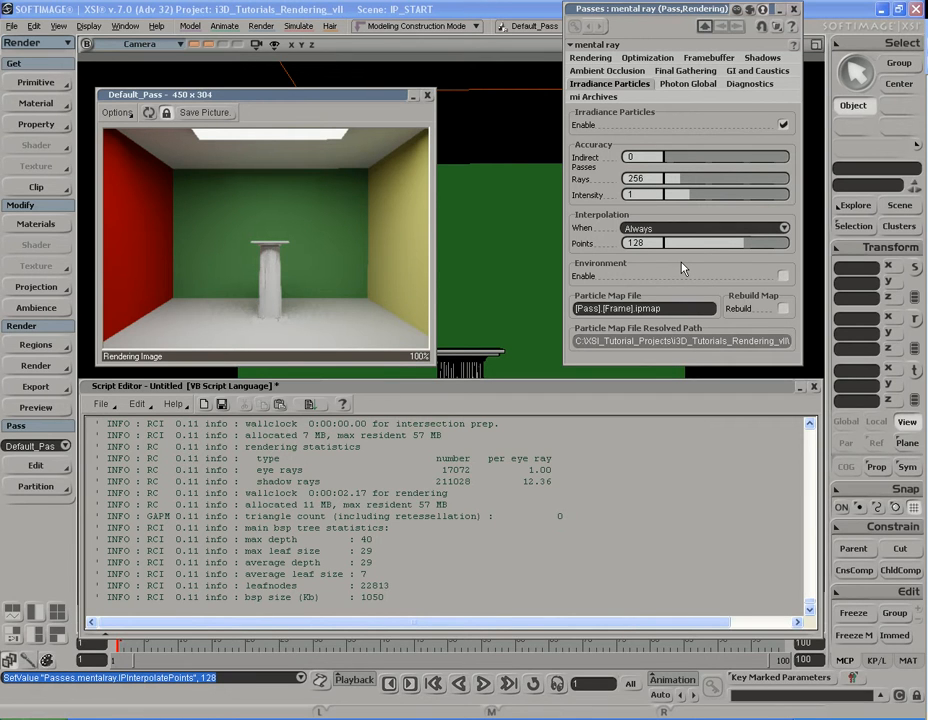
left_click_drag(308, 97, 294, 79)
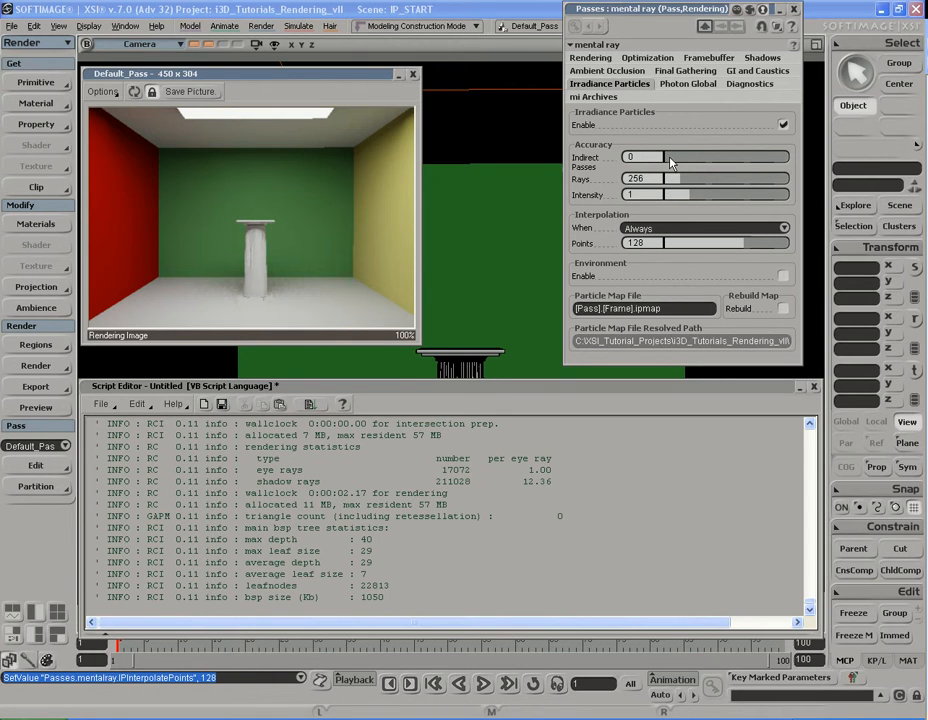
Set the irradiance particle indirect passes to 1 and review the importon density and diffuse bounces in the global photon settings.
left_click_drag(670, 162, 687, 163)
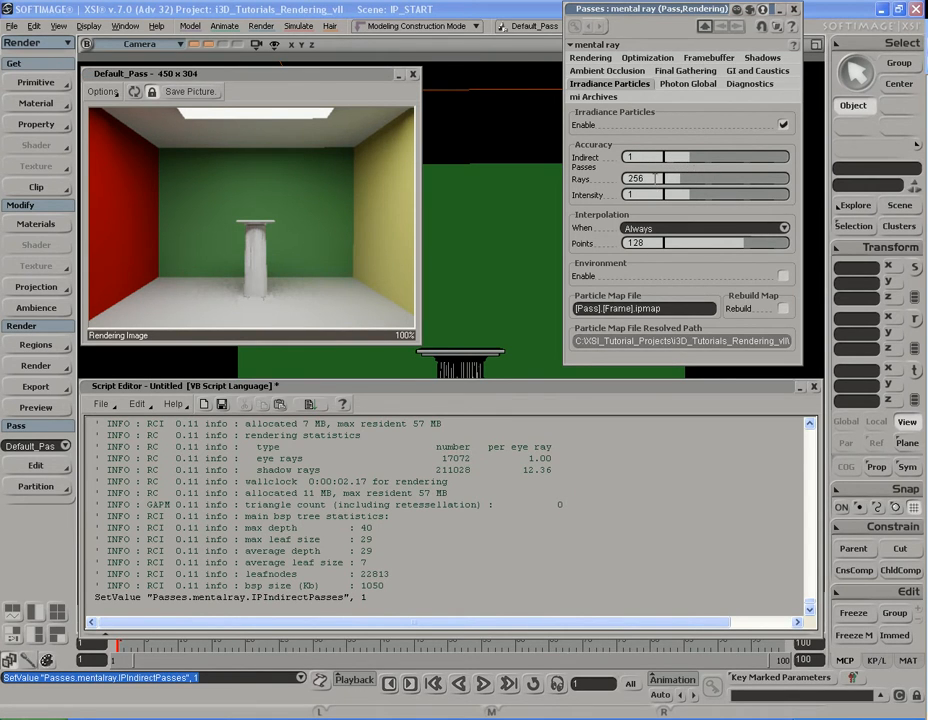
left_click(681, 85)
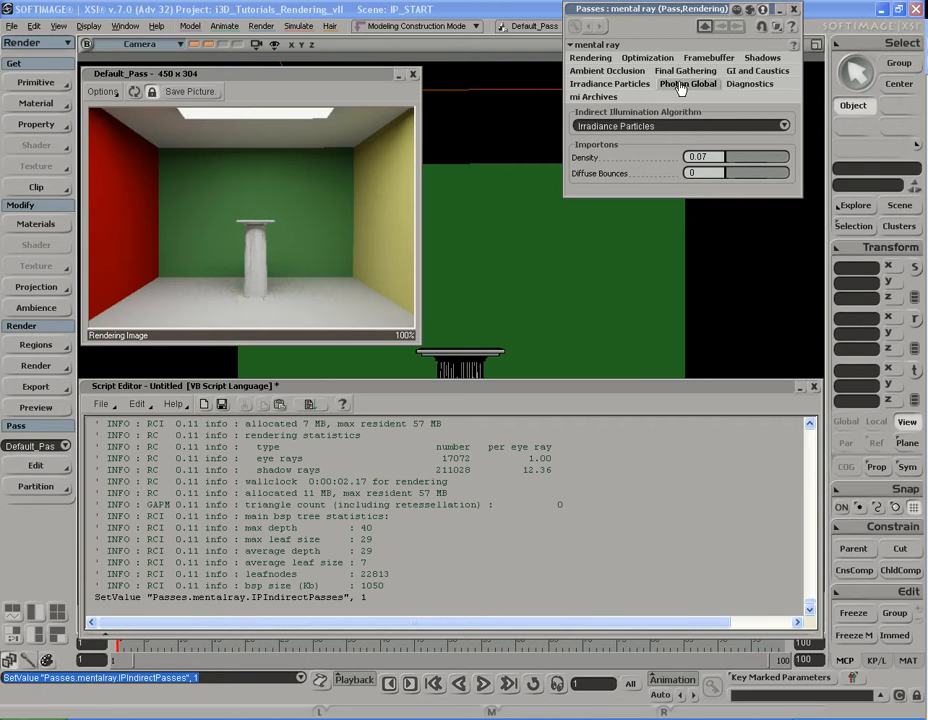
left_click(693, 173)
left_click(719, 157)
left_click(630, 84)
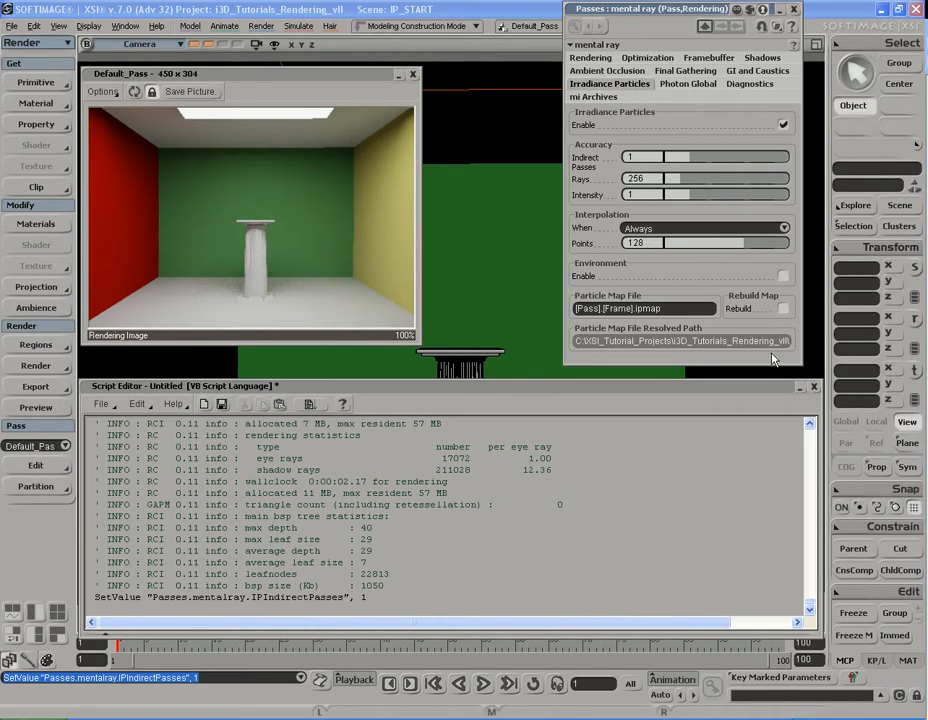
Enable rebuilding of the particle map and re-render the preview with the indirect pass.
left_click(783, 310)
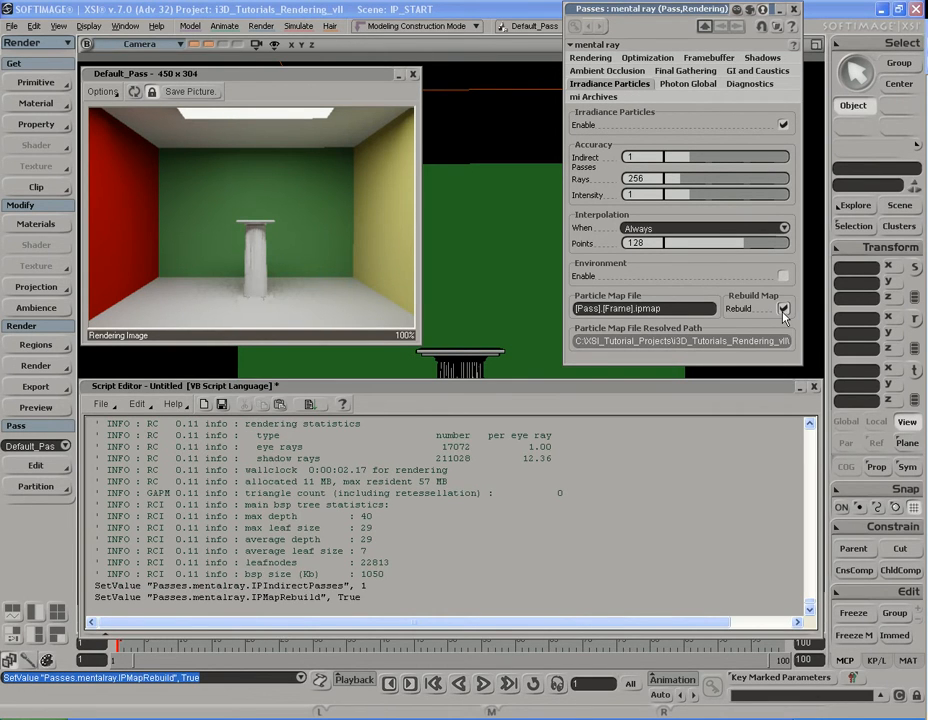
left_click(653, 158)
left_click(654, 158)
left_click(135, 93)
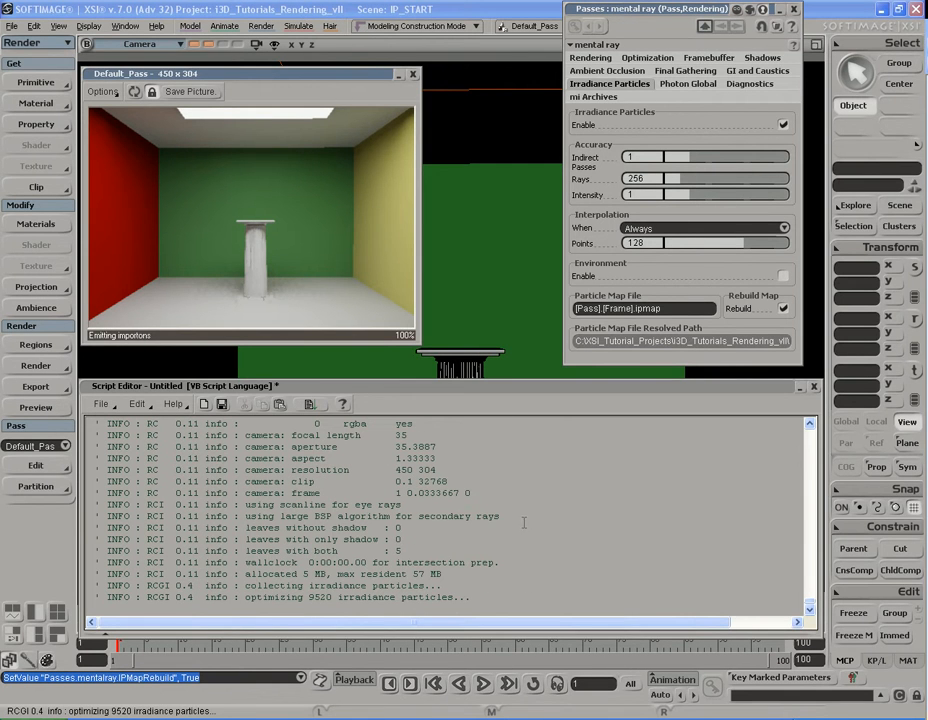
Check the number of optimized irradiance particles and the total rendering time in the render log.
double_click(316, 597)
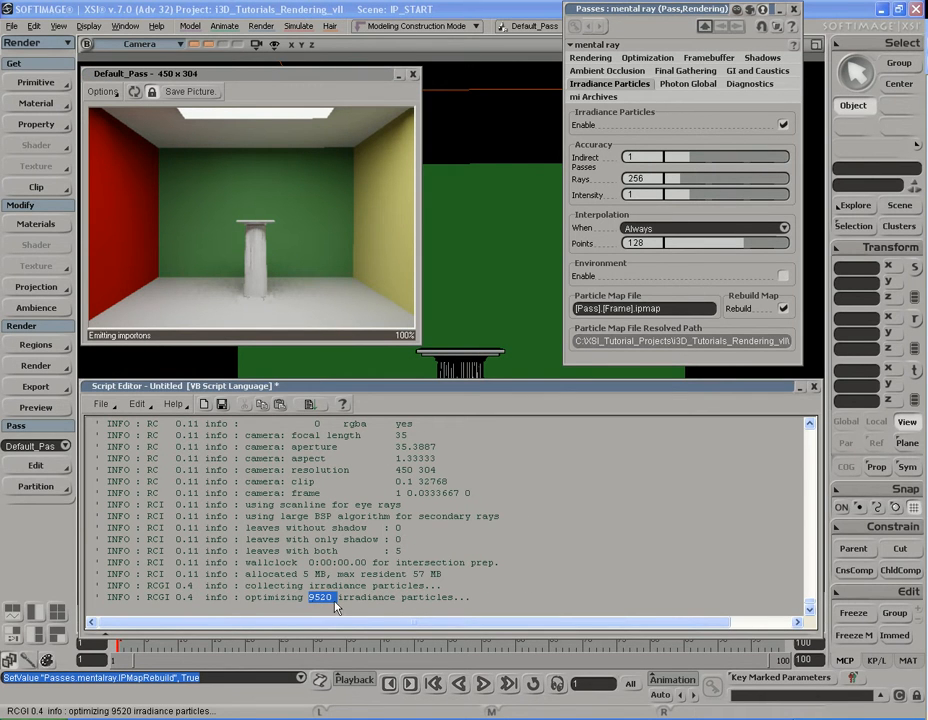
left_click(538, 575)
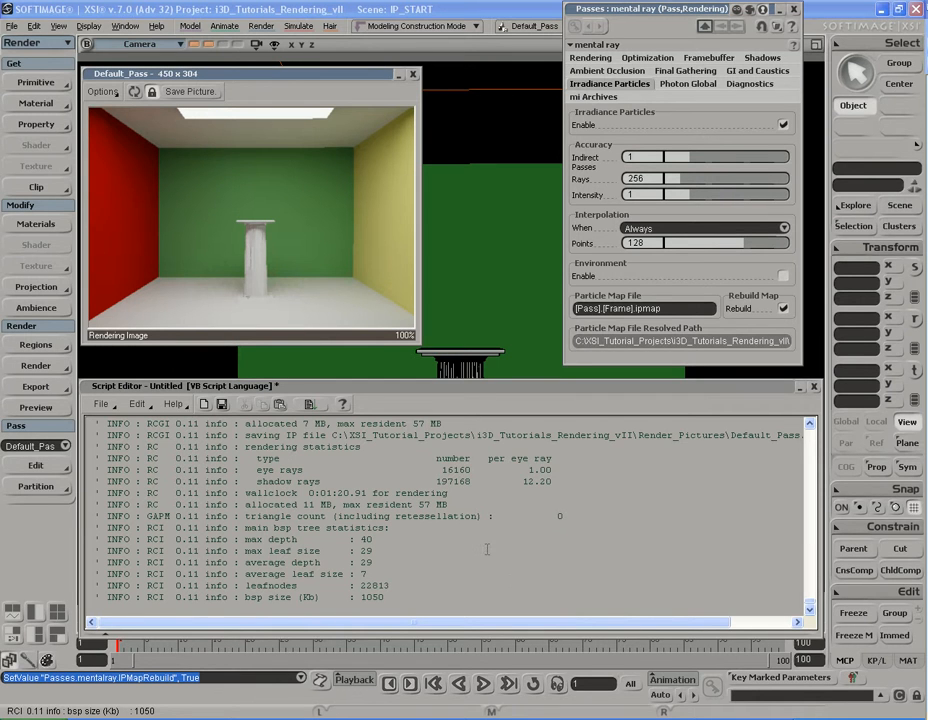
triple_click(355, 495)
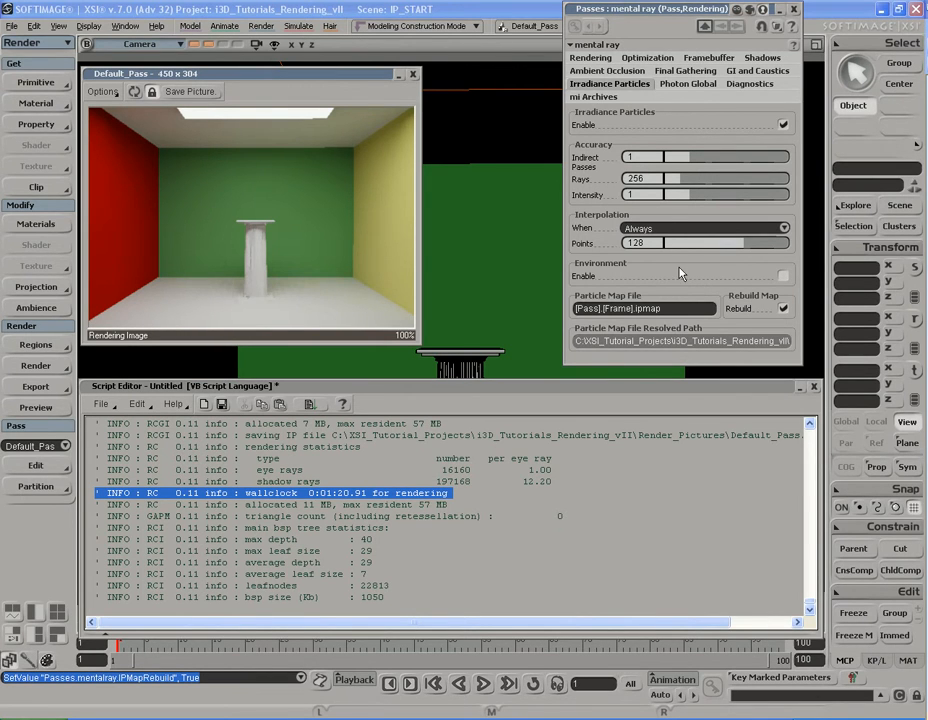
Disable rebuilding of the particle map and re-render the preview from the saved map file.
left_click(662, 84)
left_click(638, 85)
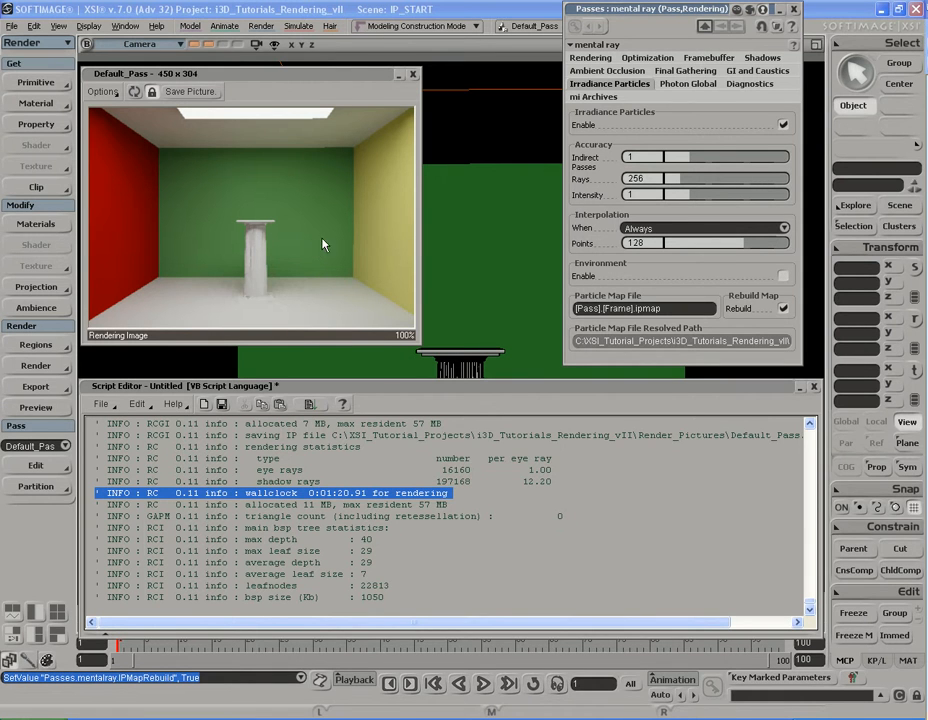
left_click(783, 309)
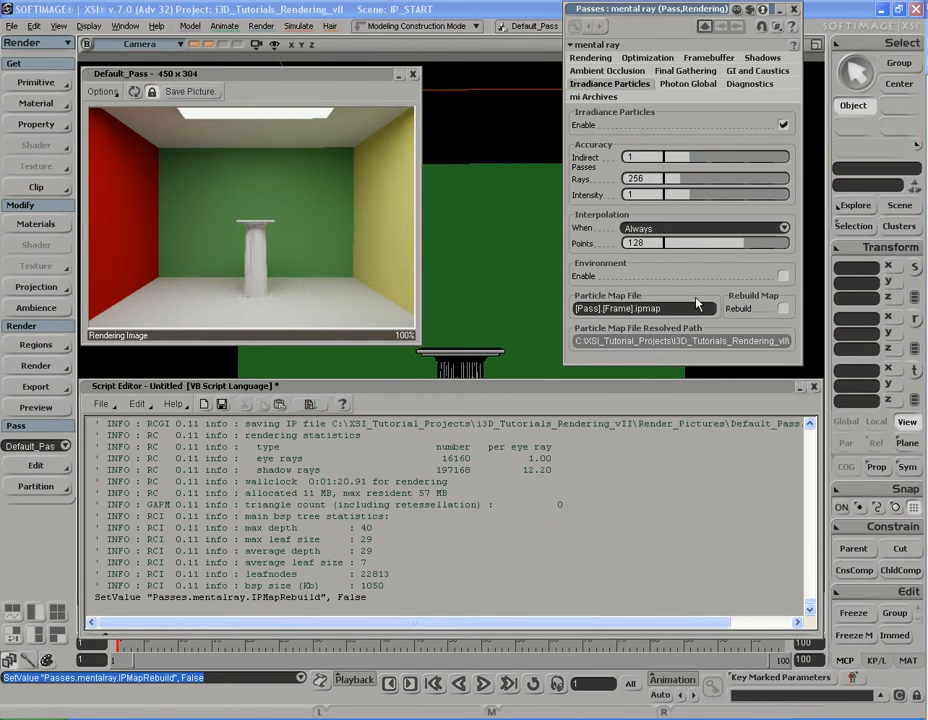
left_click(133, 92)
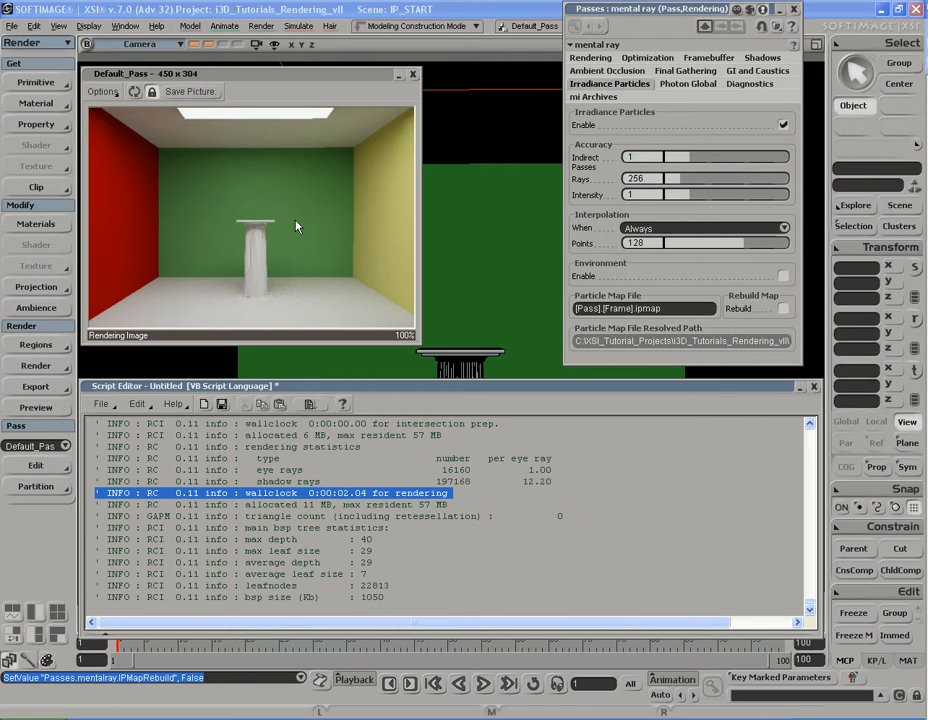
Recall the second stored camera view, render a preview of it with the saved particle map and close that preview.
left_click(208, 44)
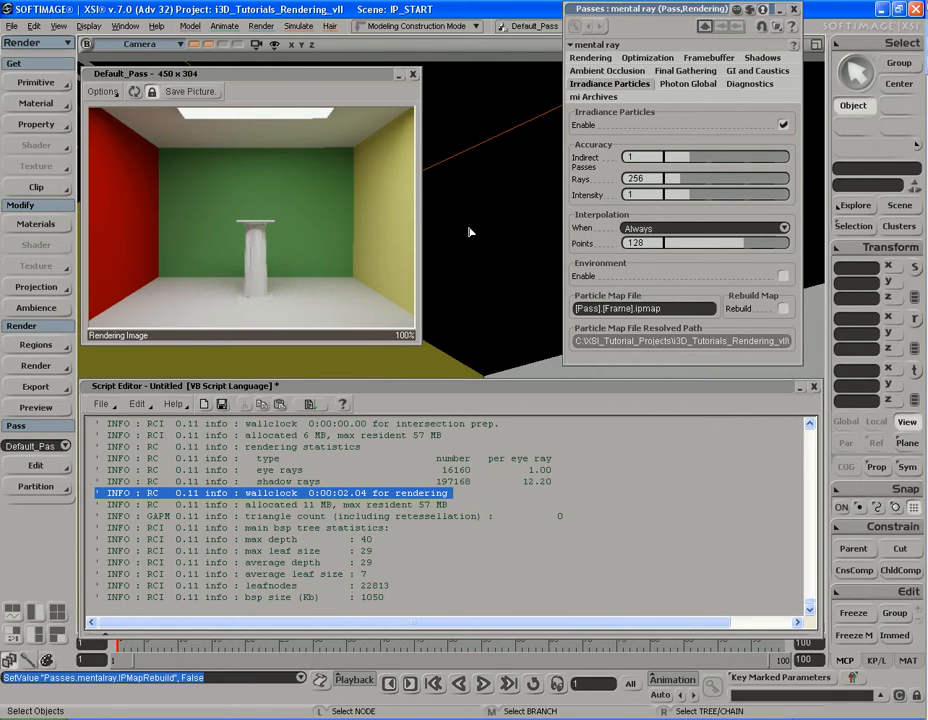
key("shift+r")
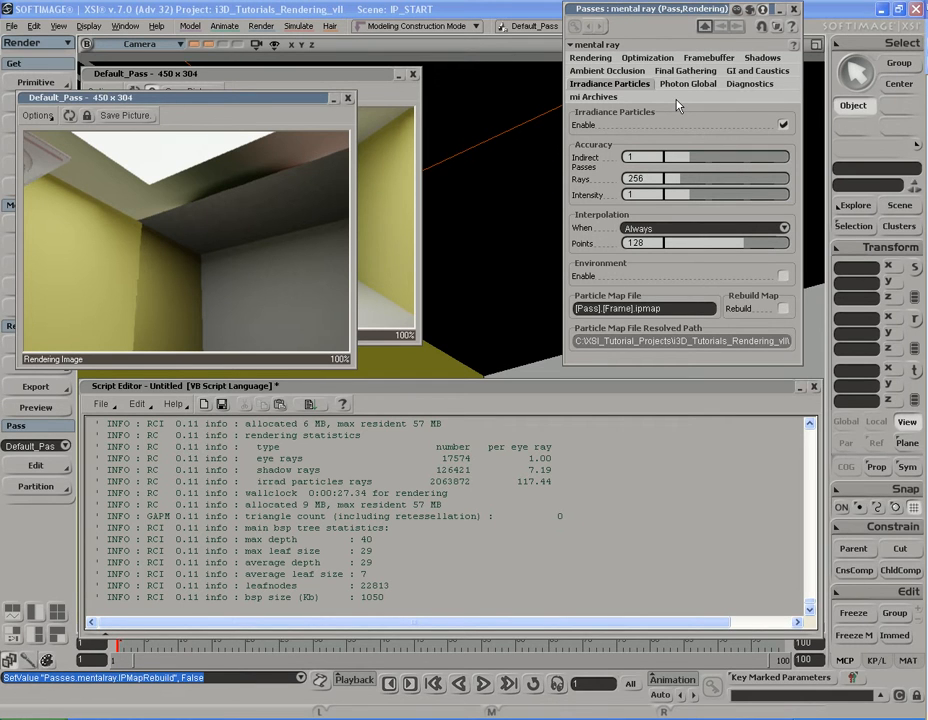
left_click(348, 98)
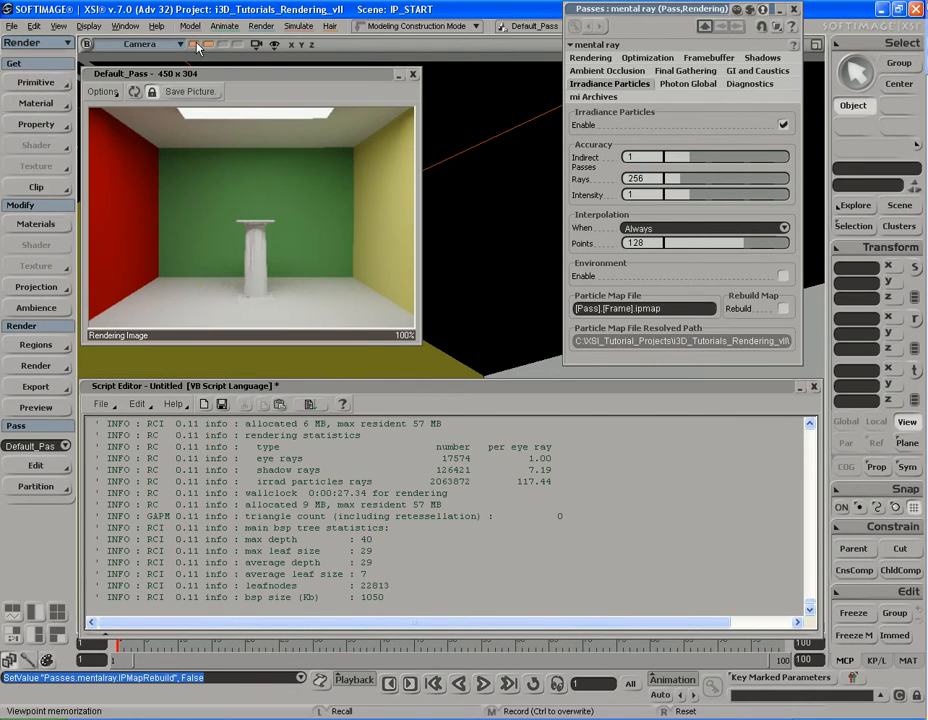
Recall the first stored camera view, re-render the preview and look back through the render log.
left_click(198, 47)
left_click(134, 91)
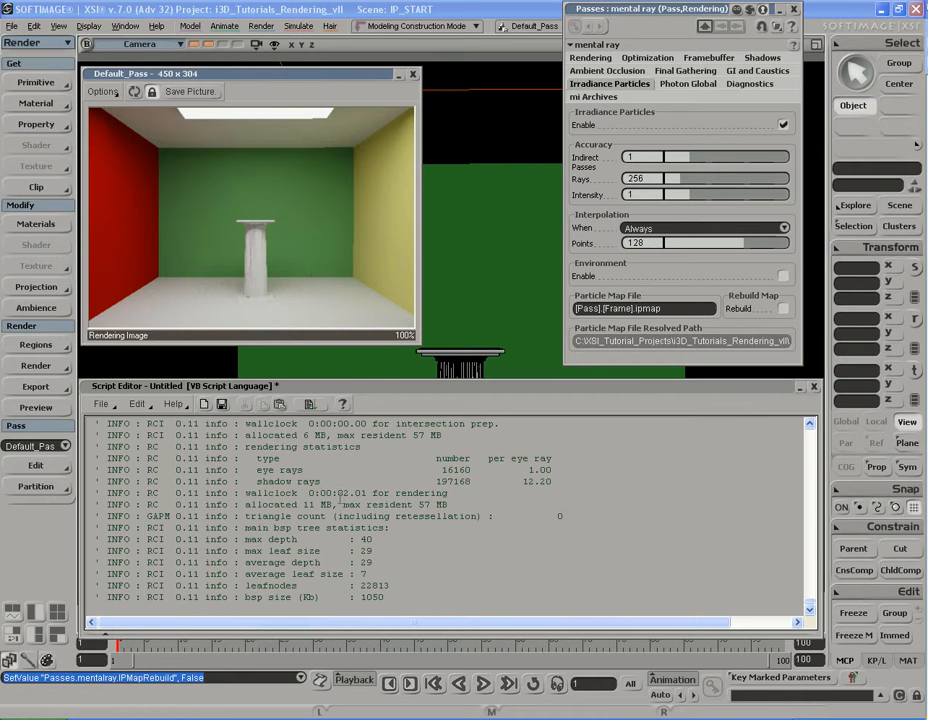
scroll(333, 486, "up", 9)
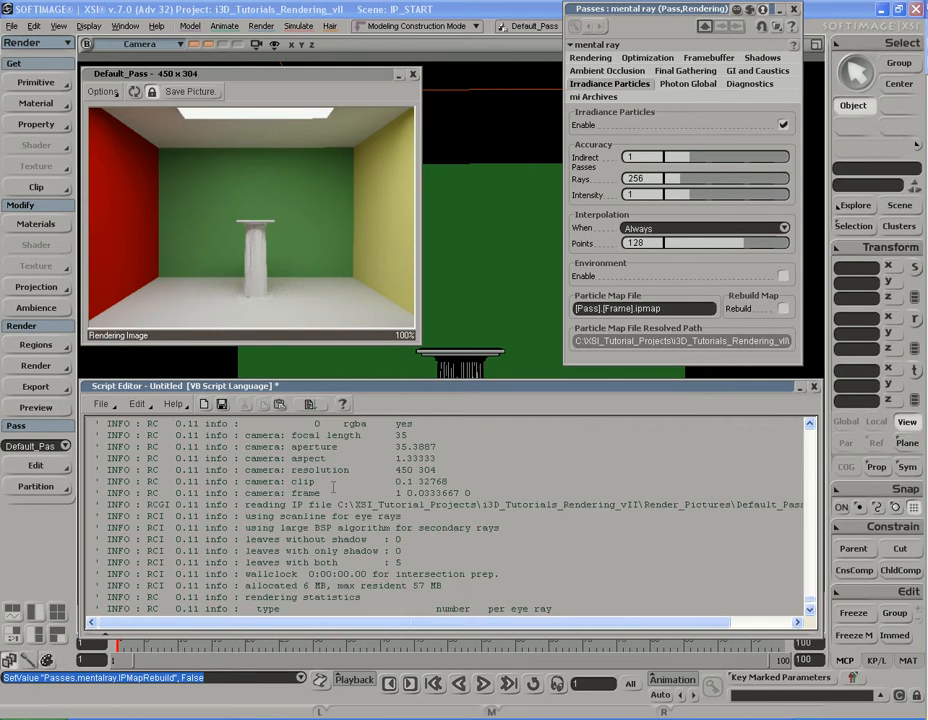
scroll(332, 485, "up", 8)
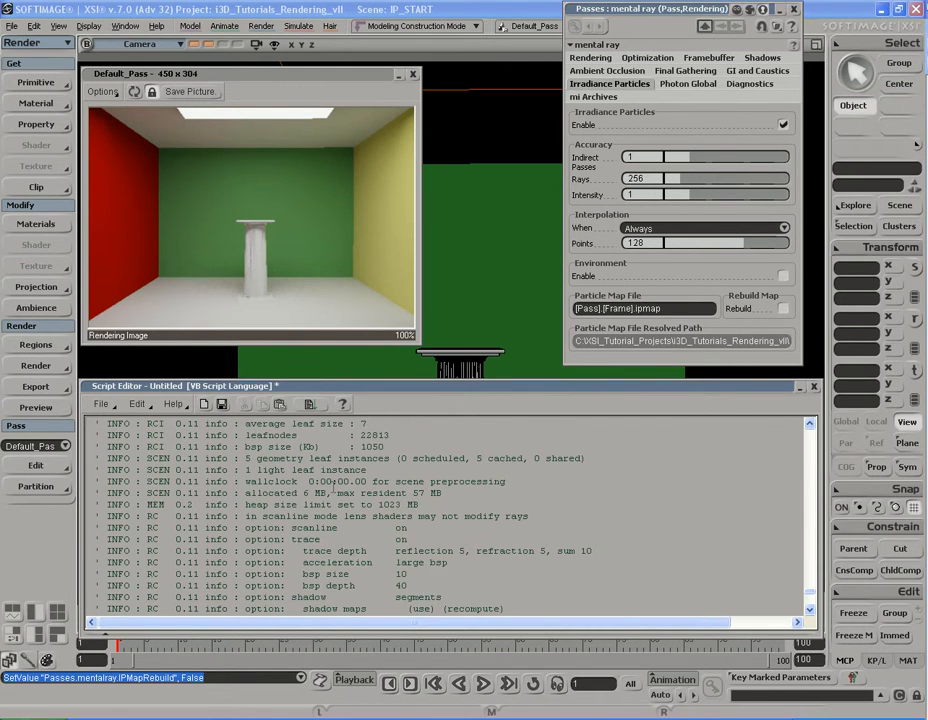
Examine the last preview's render log for its rendering time, ray statistics and the reading of the particle map file.
scroll(334, 486, "up", 5)
scroll(334, 492, "up", 10)
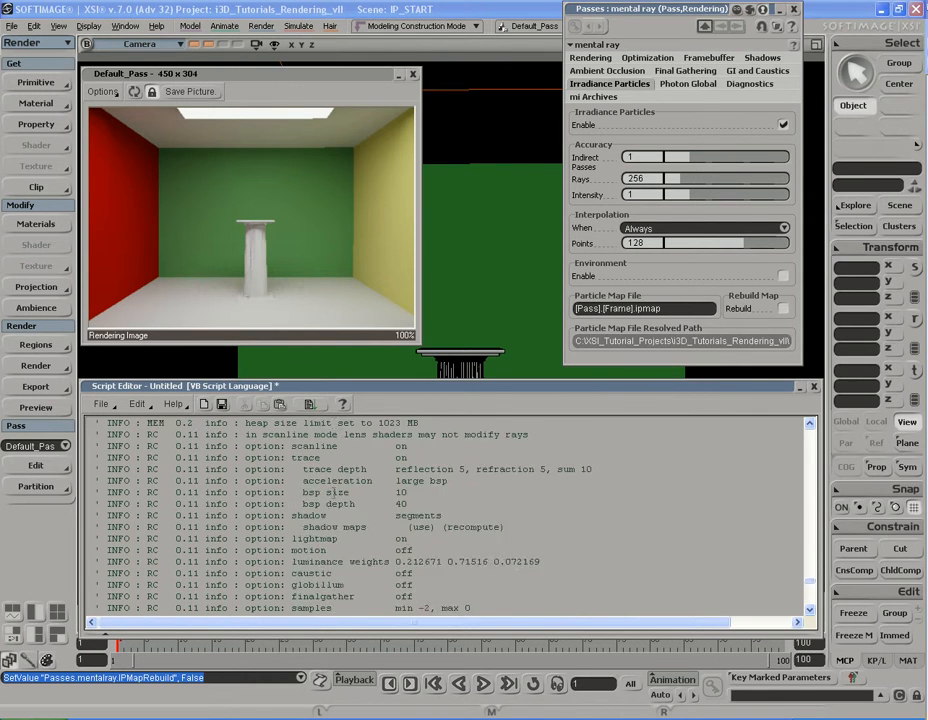
scroll(334, 492, "up", 4)
scroll(334, 492, "up", 9)
scroll(334, 492, "down", 4)
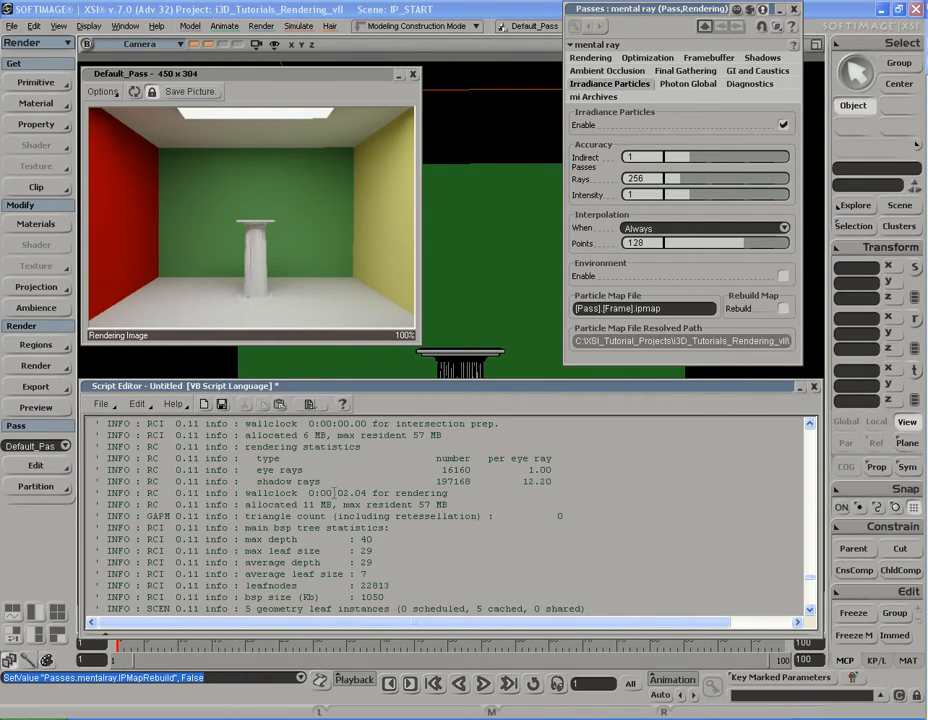
scroll(334, 492, "up", 10)
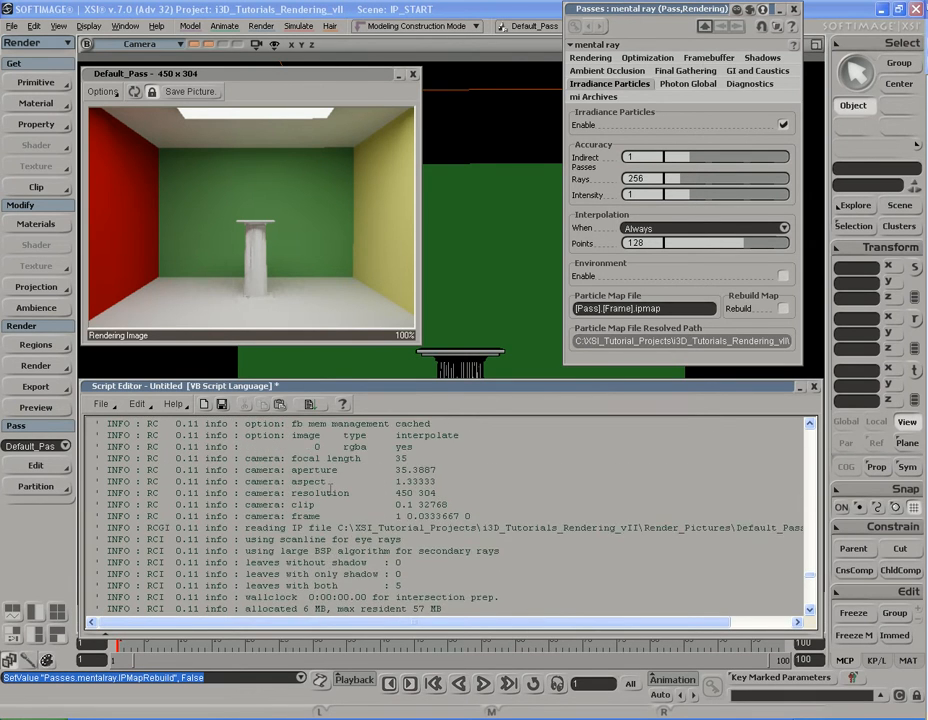
scroll(331, 485, "up", 3)
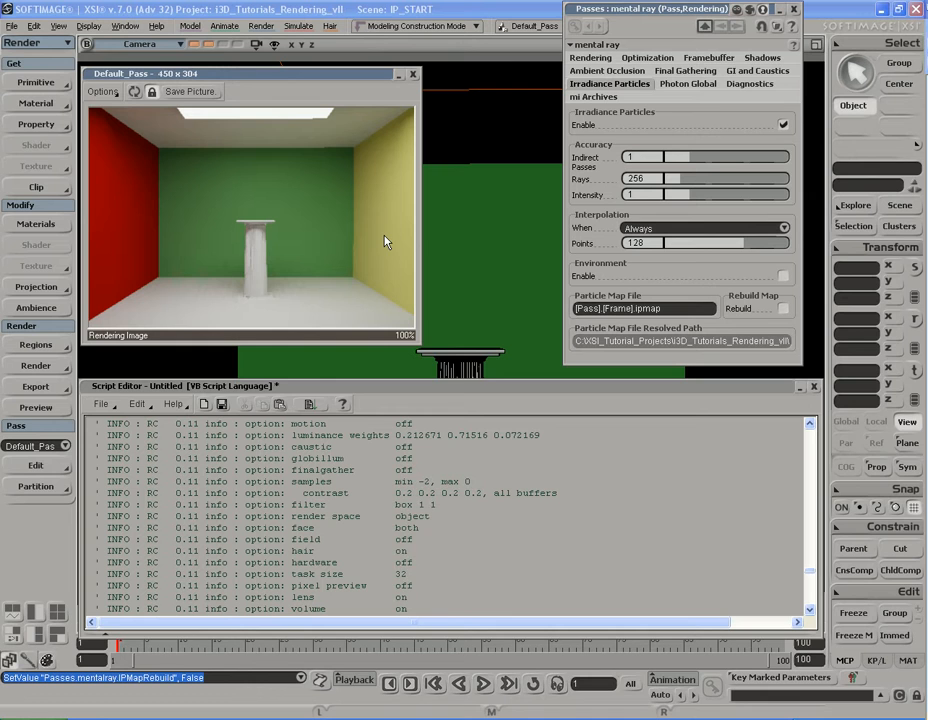
Clear the render log, preview the second stored camera view again from the saved particle map, and close the preview before it completes.
right_click(402, 498)
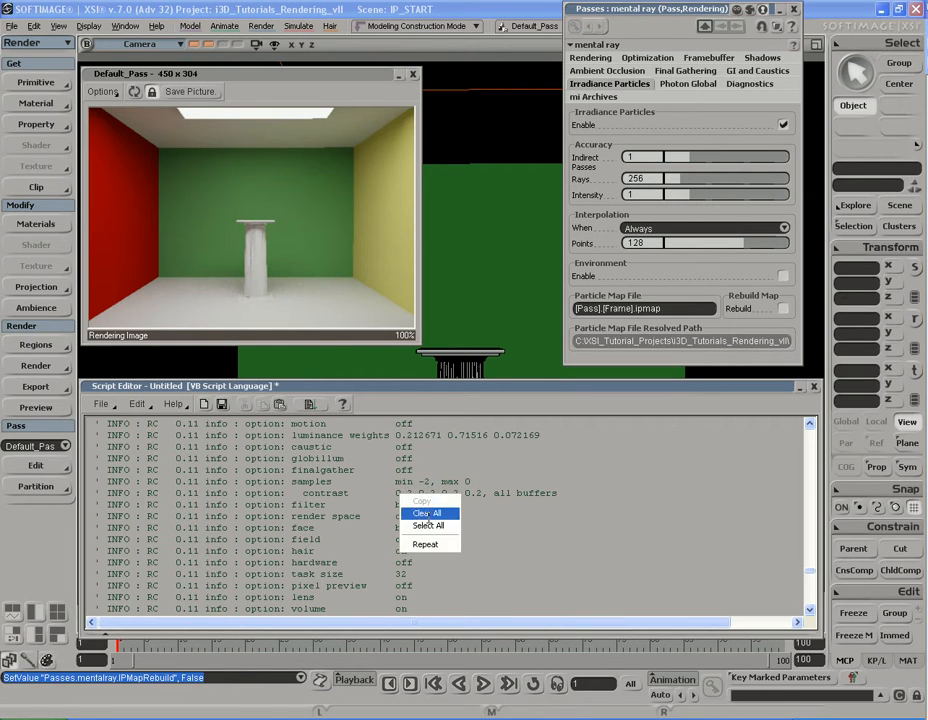
left_click(428, 512)
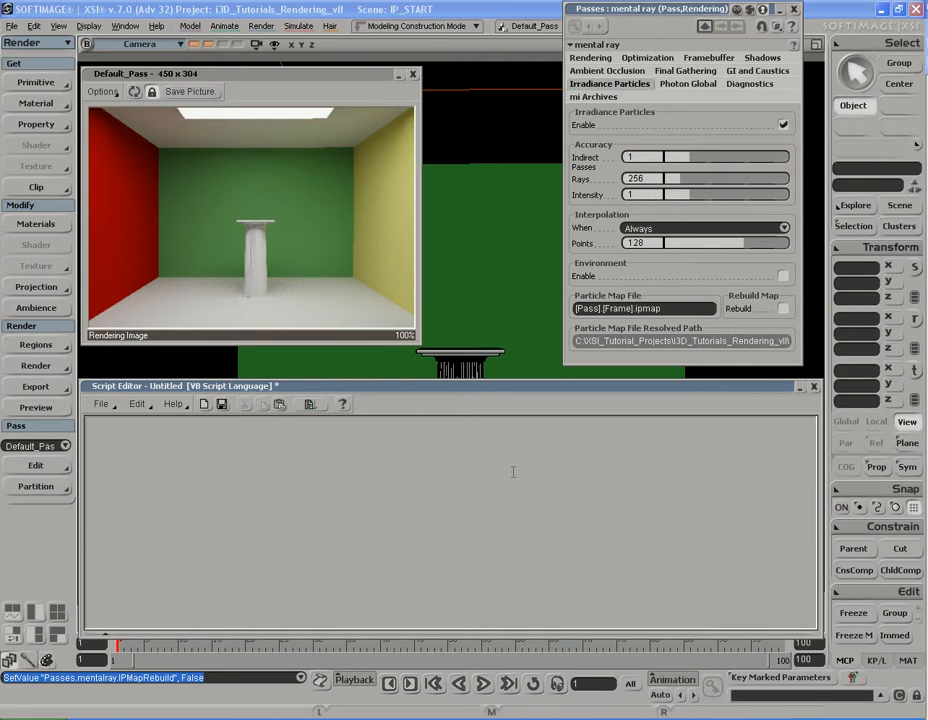
left_click(211, 50)
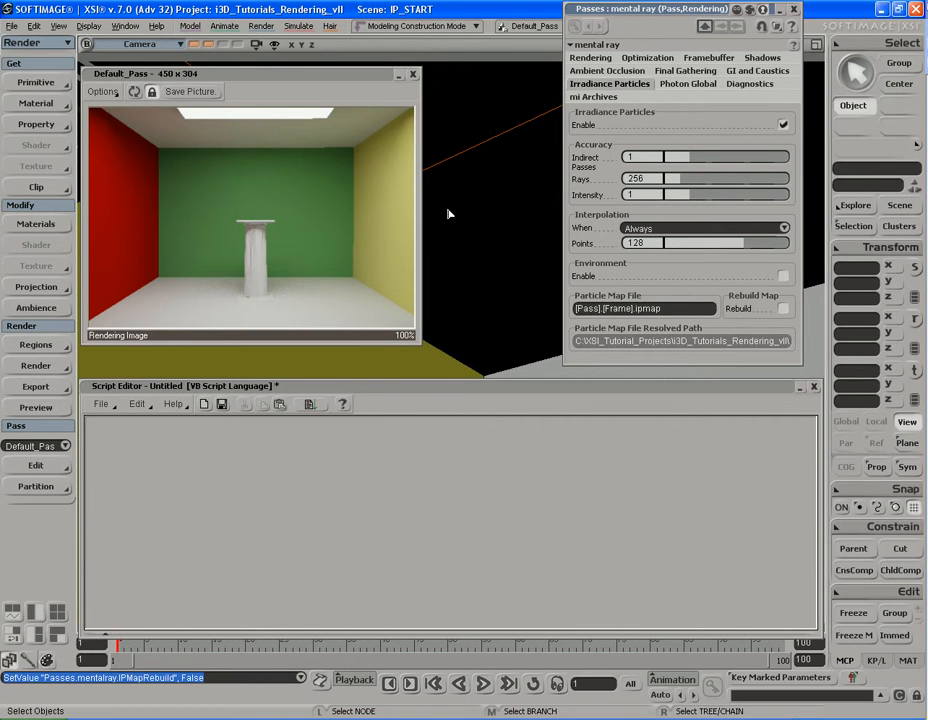
key("shift+r")
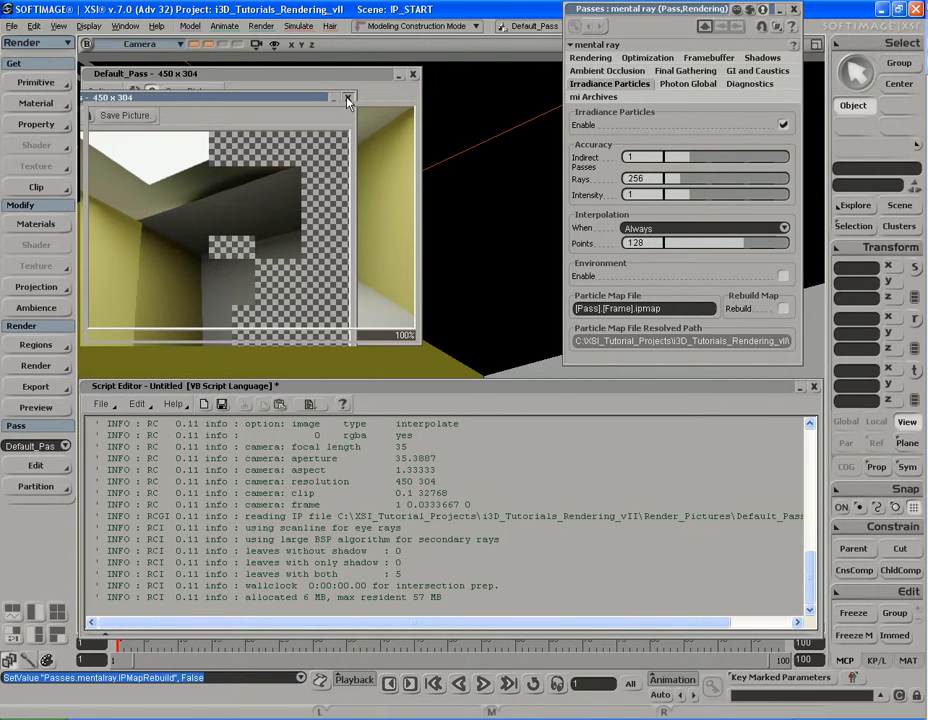
left_click(347, 100)
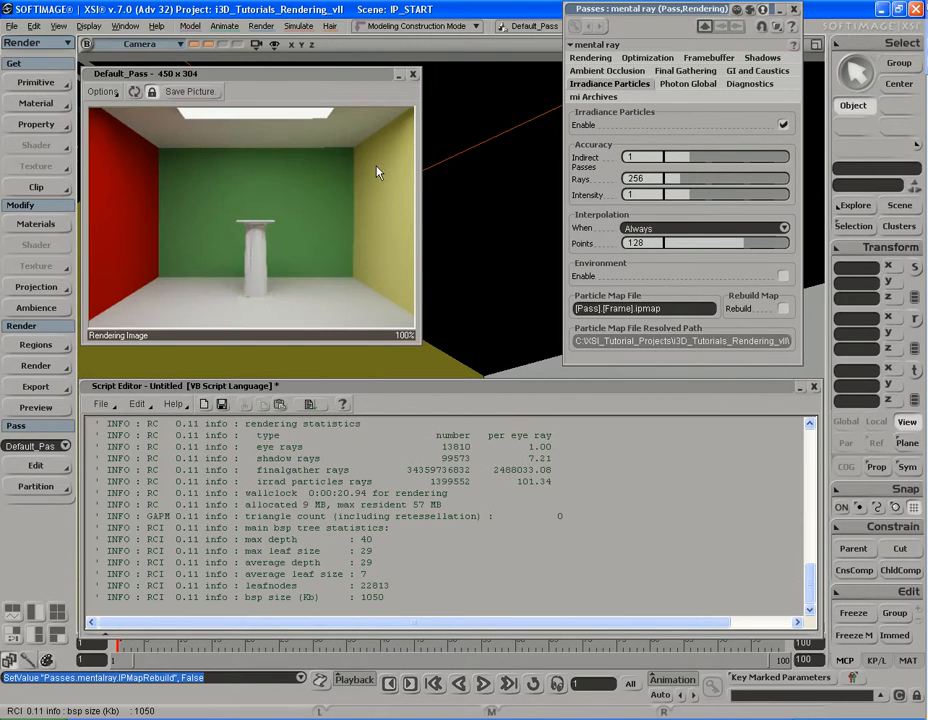